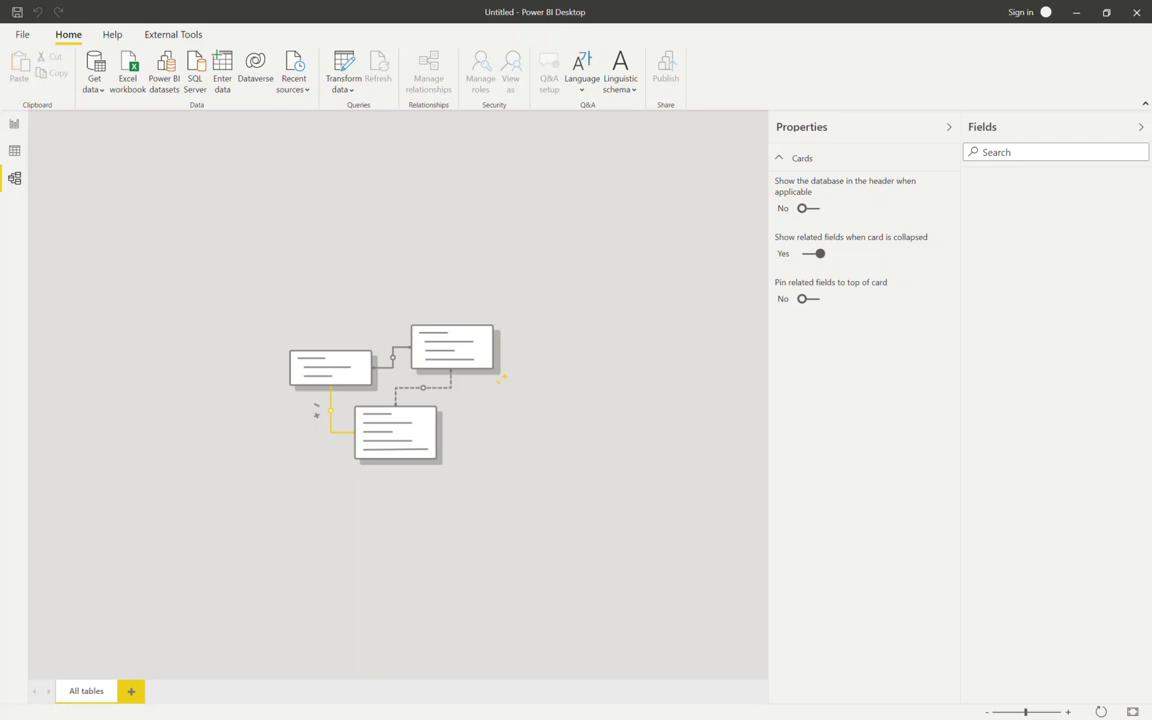
Connect to the demosdata.database.windows.net SQL Server database in DirectQuery mode.
left_click(101, 94)
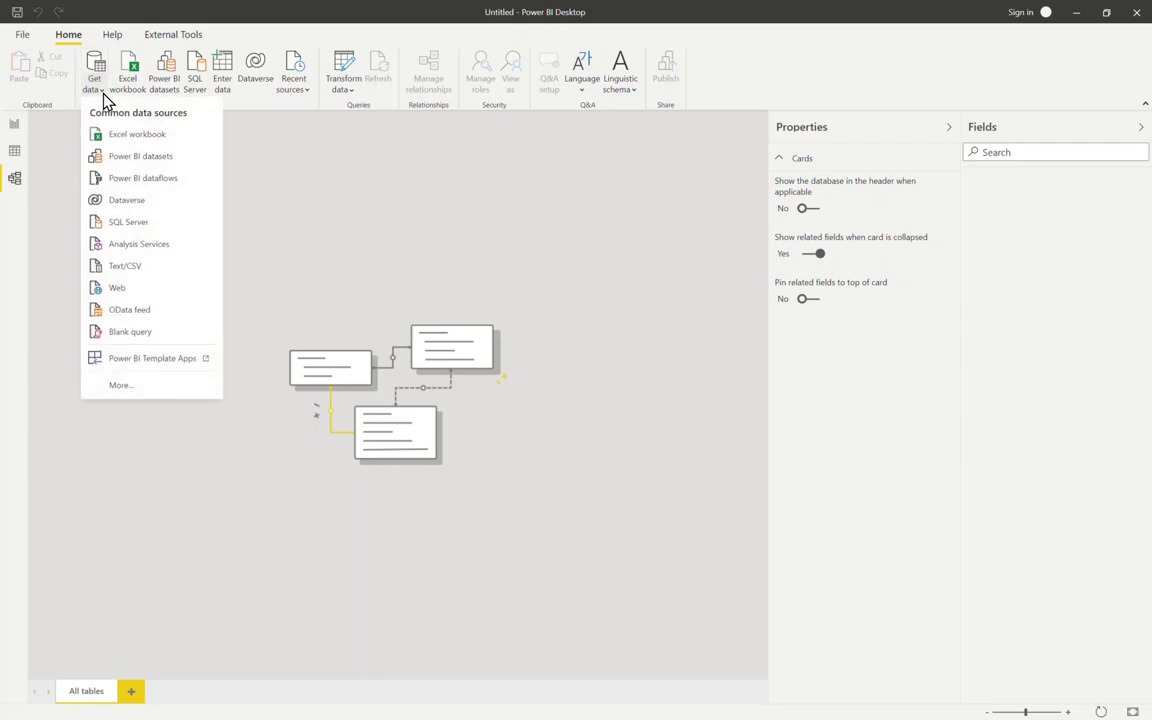
left_click(155, 224)
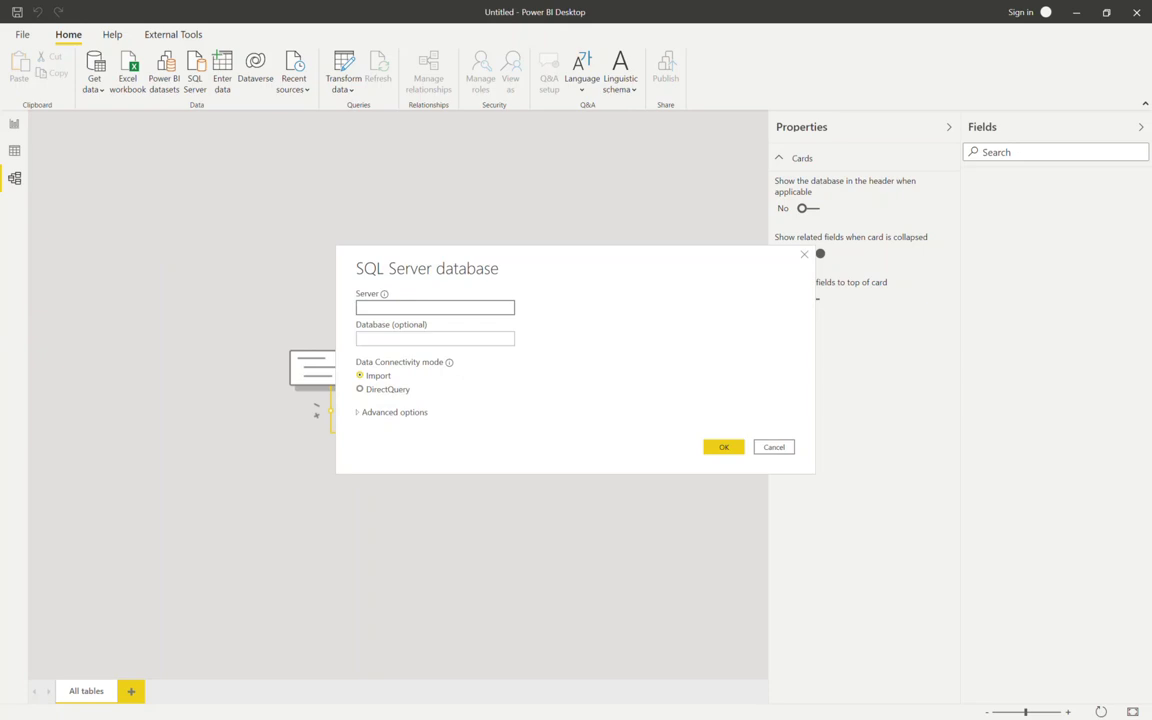
type("demosdata.database.windows.net")
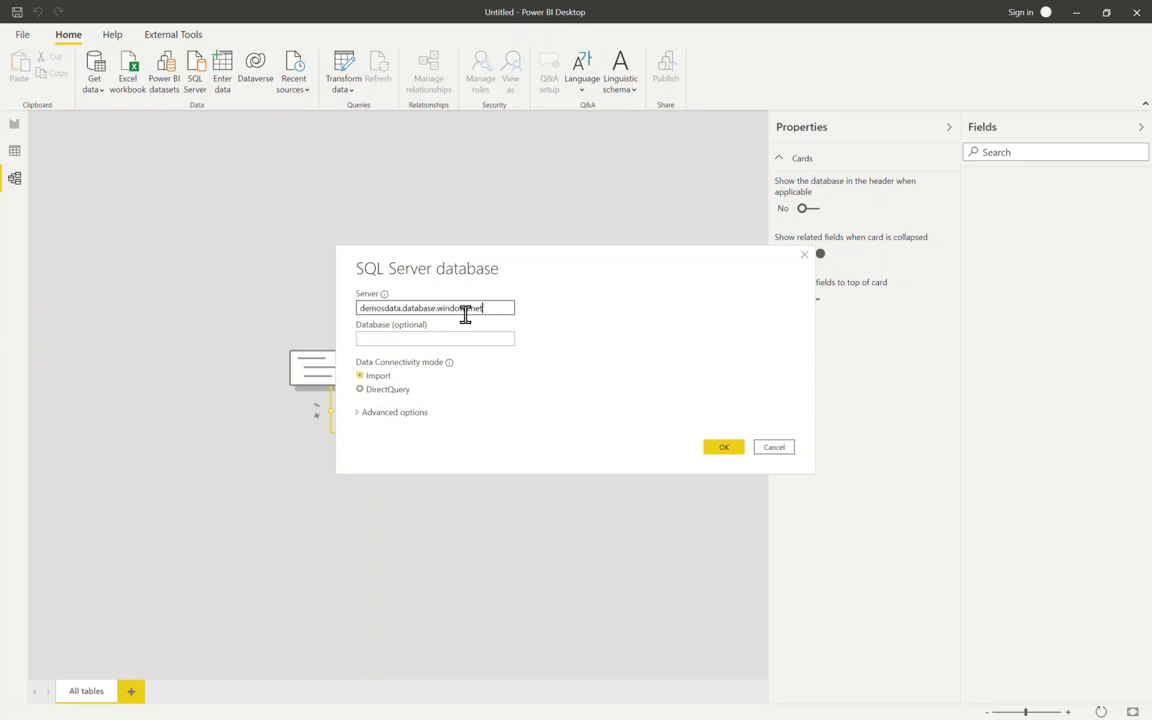
left_click(398, 392)
left_click(725, 449)
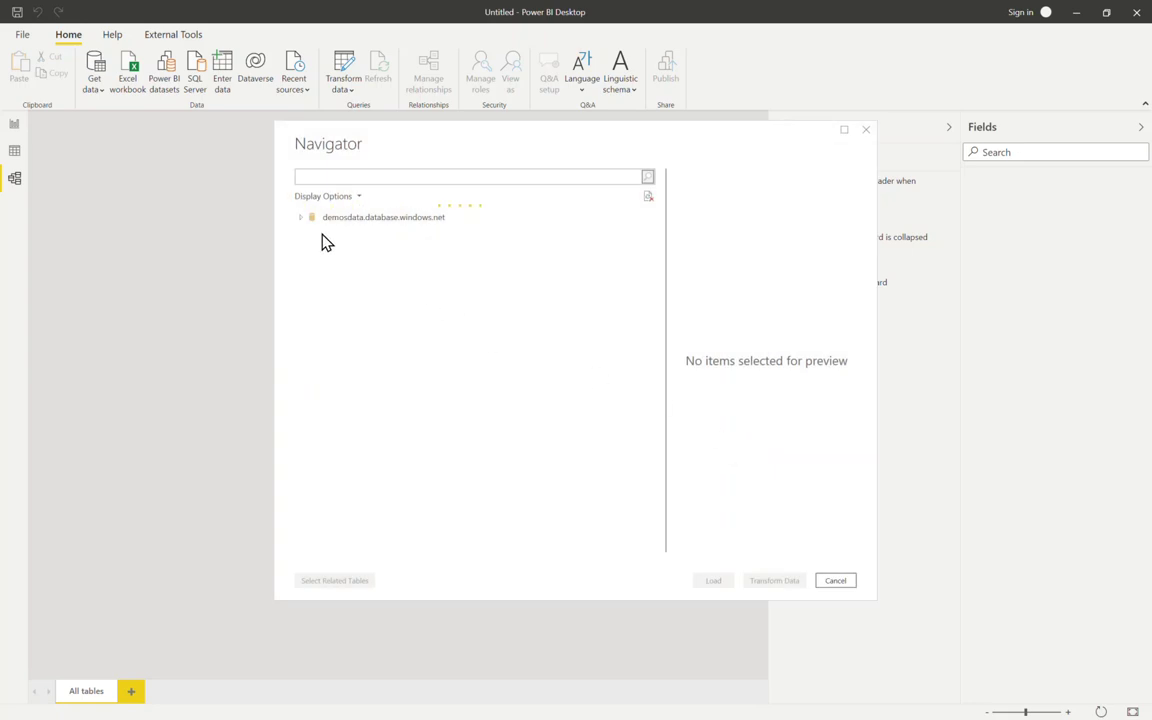
In Navigator, tick DimDate, DimProduct and FactInternetSales under AdventureWorksDW and load them.
left_click(302, 219)
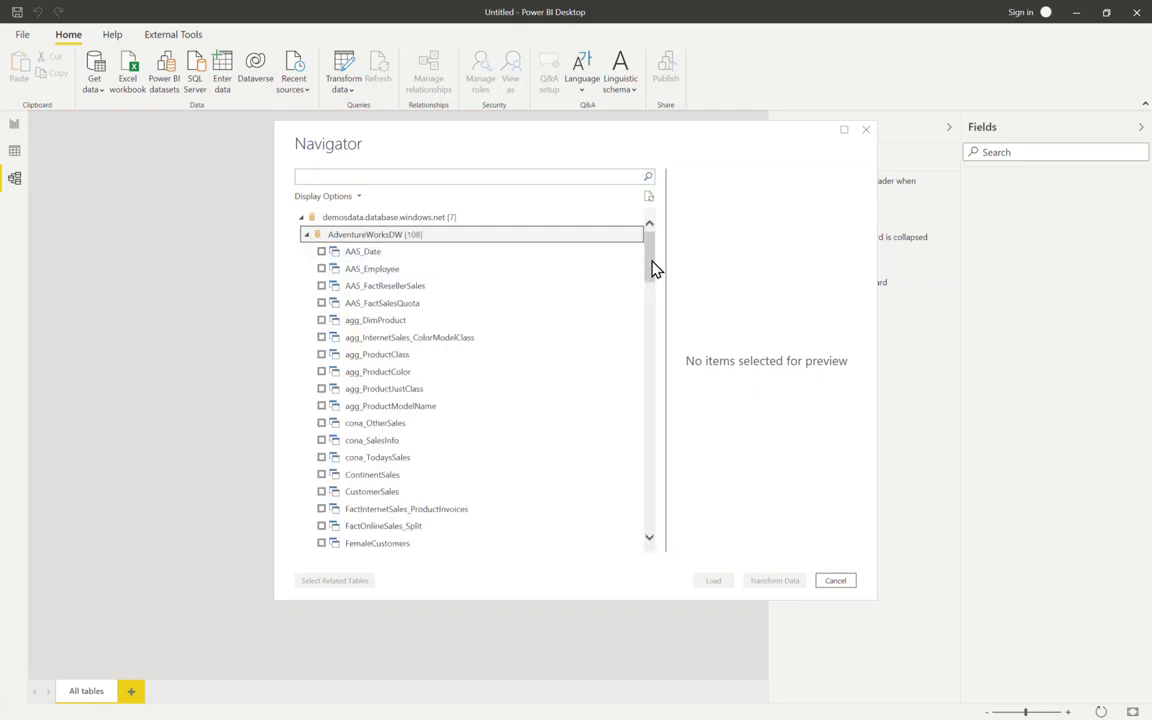
left_click_drag(653, 267, 653, 404)
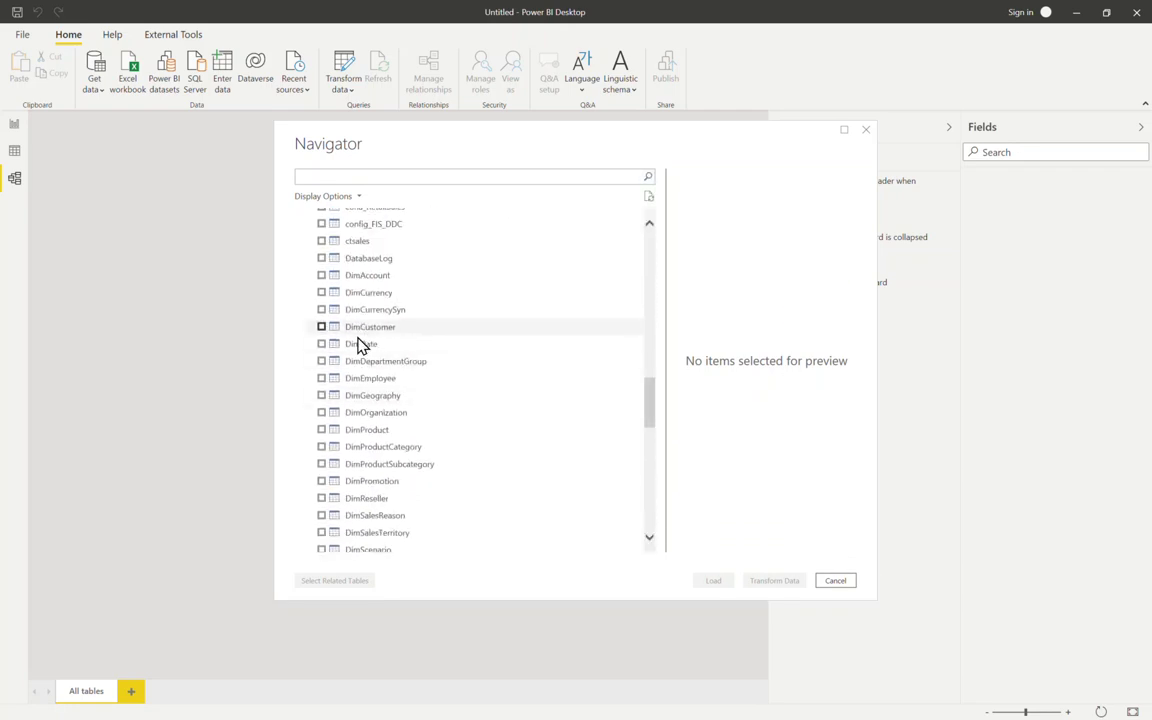
left_click(321, 343)
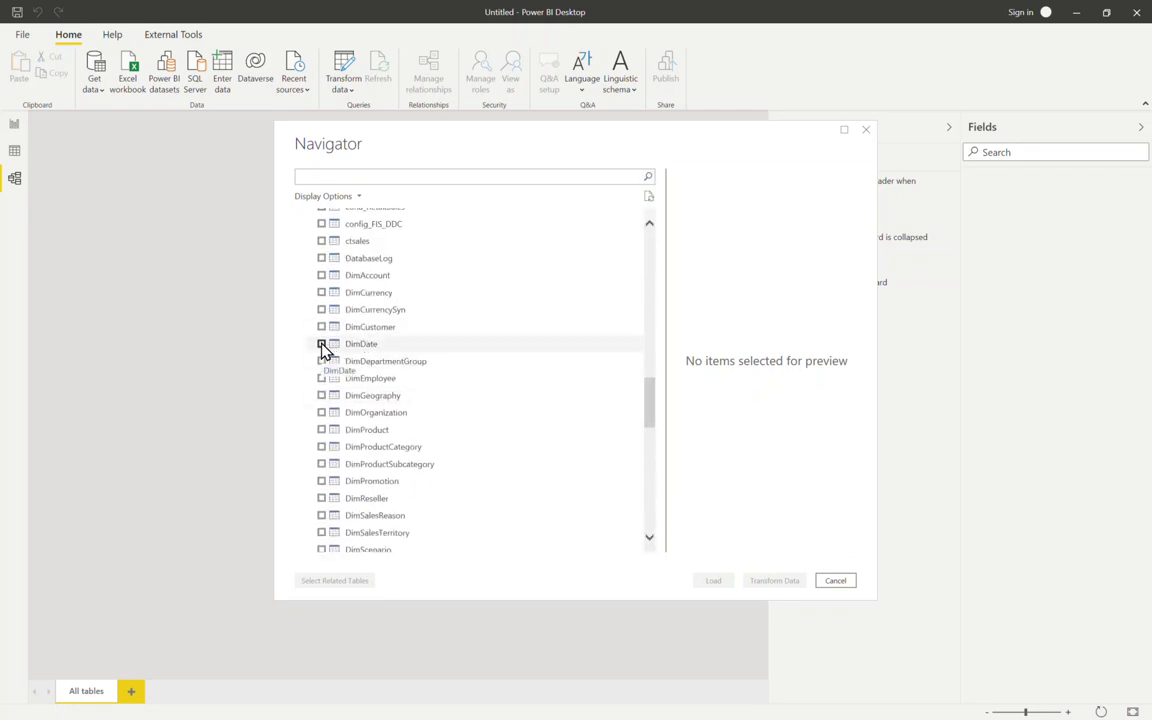
left_click(321, 429)
scroll(391, 484, "down", 1)
scroll(391, 484, "down", 1)
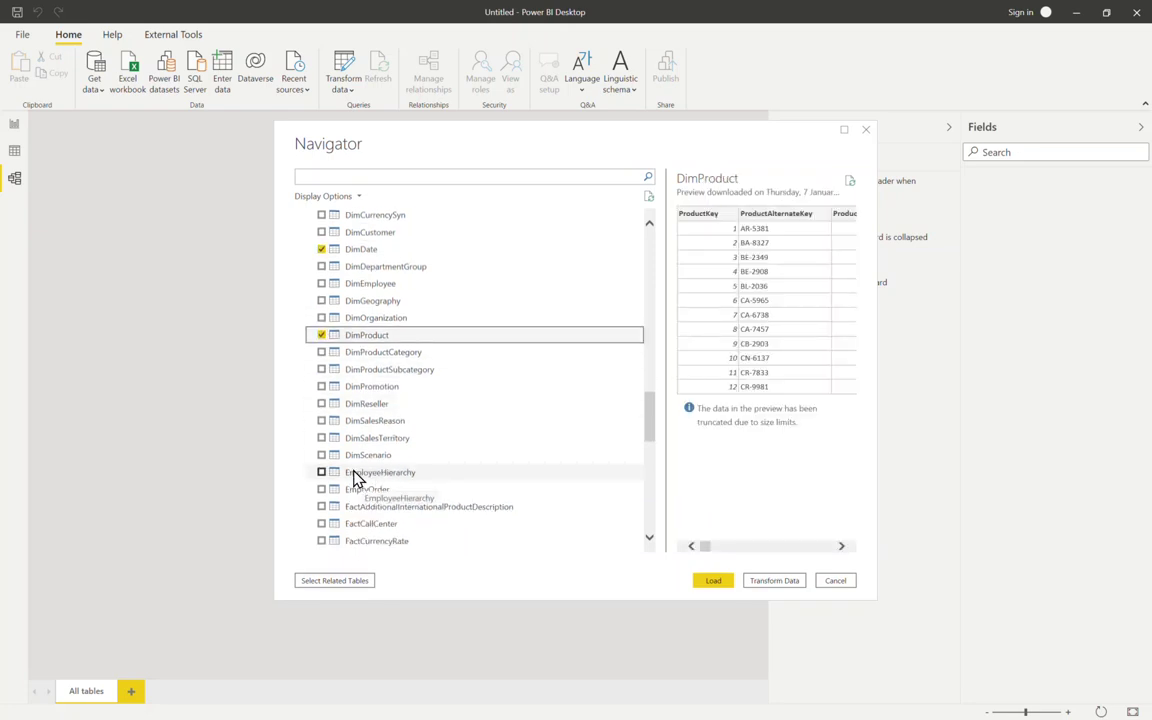
scroll(378, 476, "down", 2)
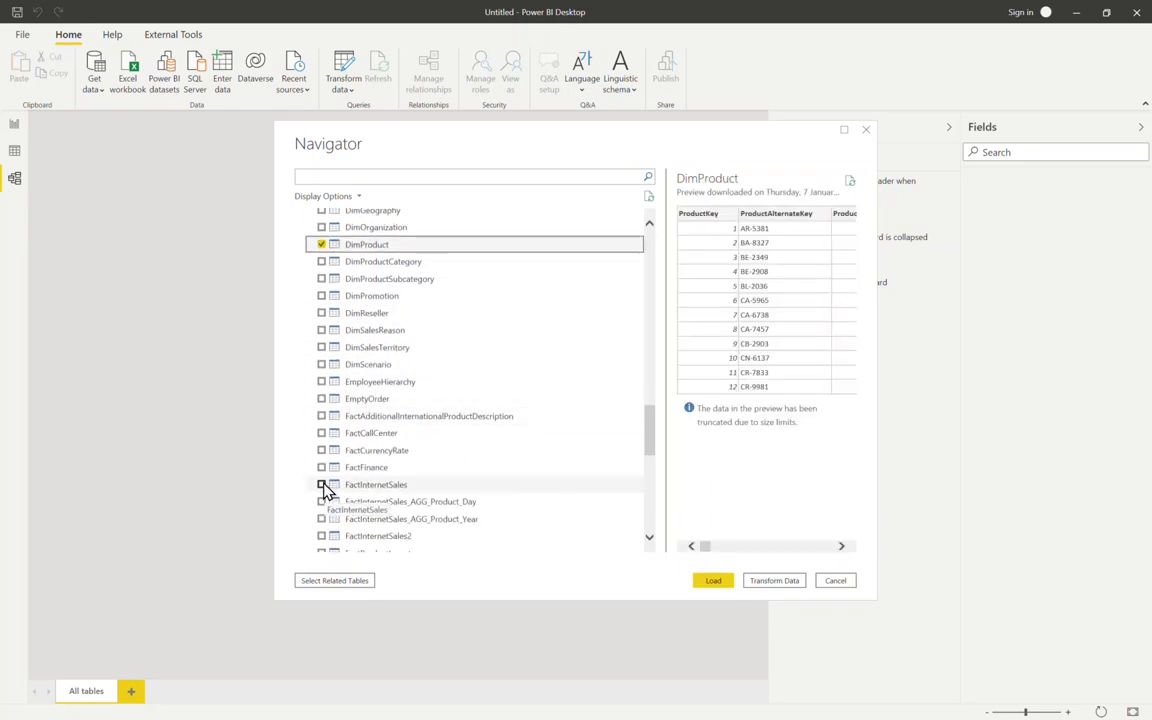
left_click(321, 484)
left_click(728, 588)
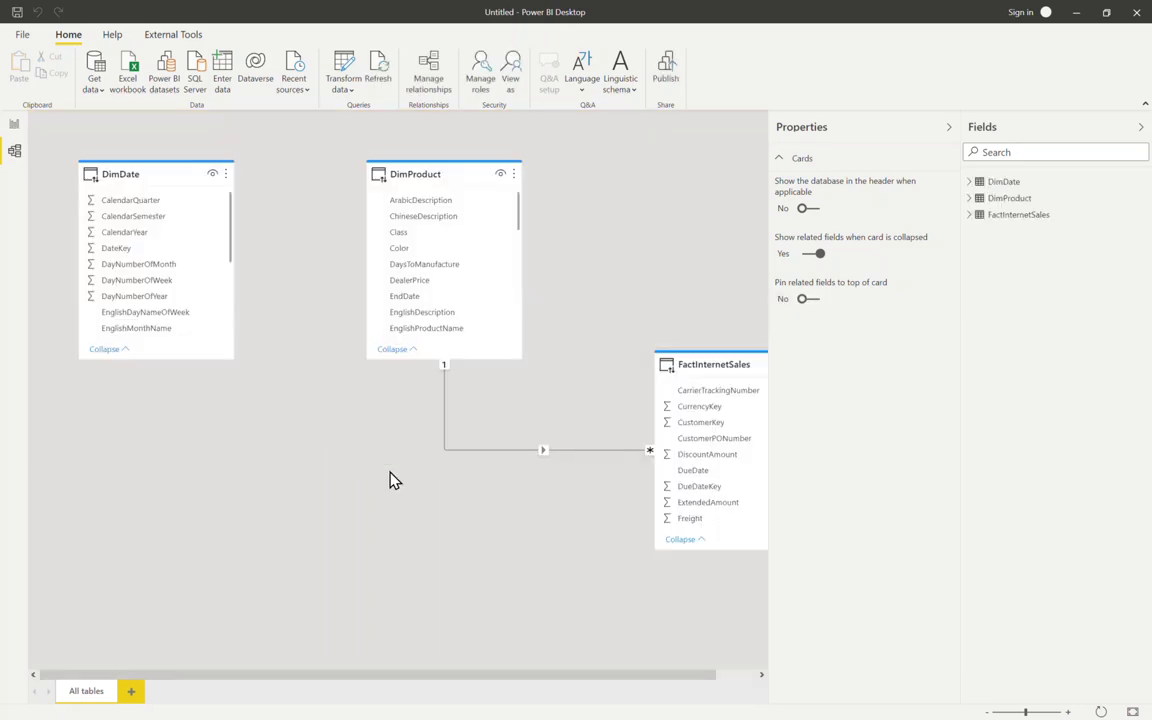
Rearrange the FactInternetSales and DimProduct cards, then drag DimDate DateKey onto FactInternetSales.
left_click_drag(707, 363, 344, 363)
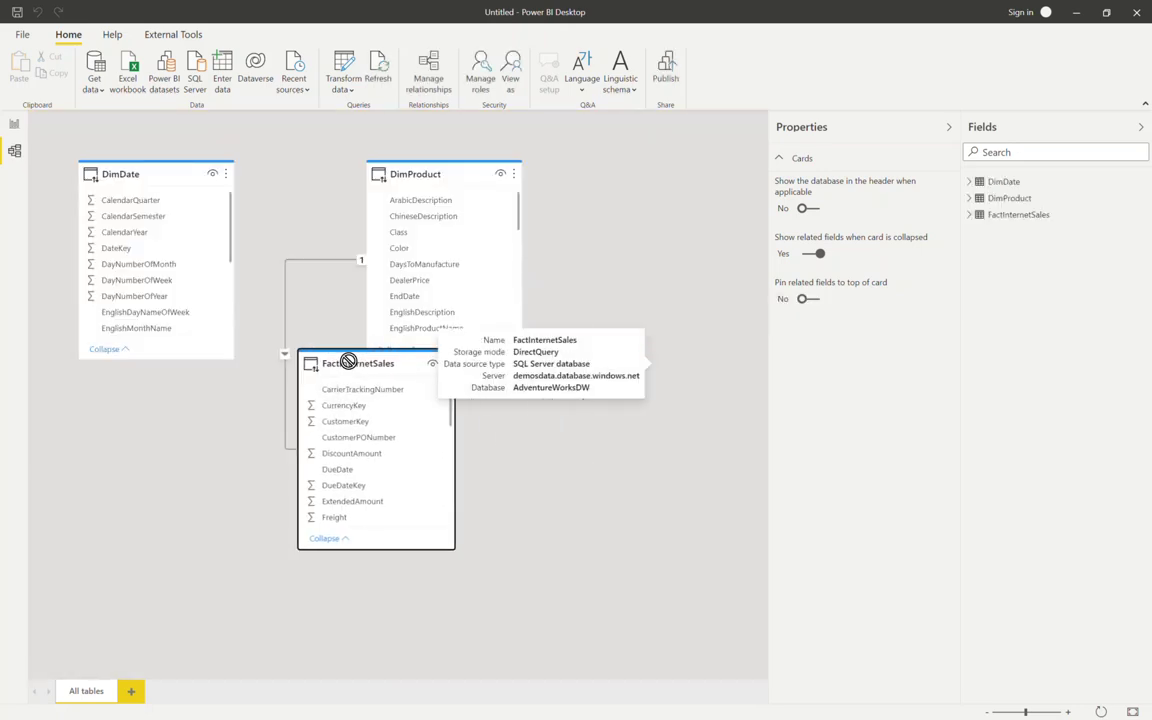
left_click_drag(437, 177, 622, 190)
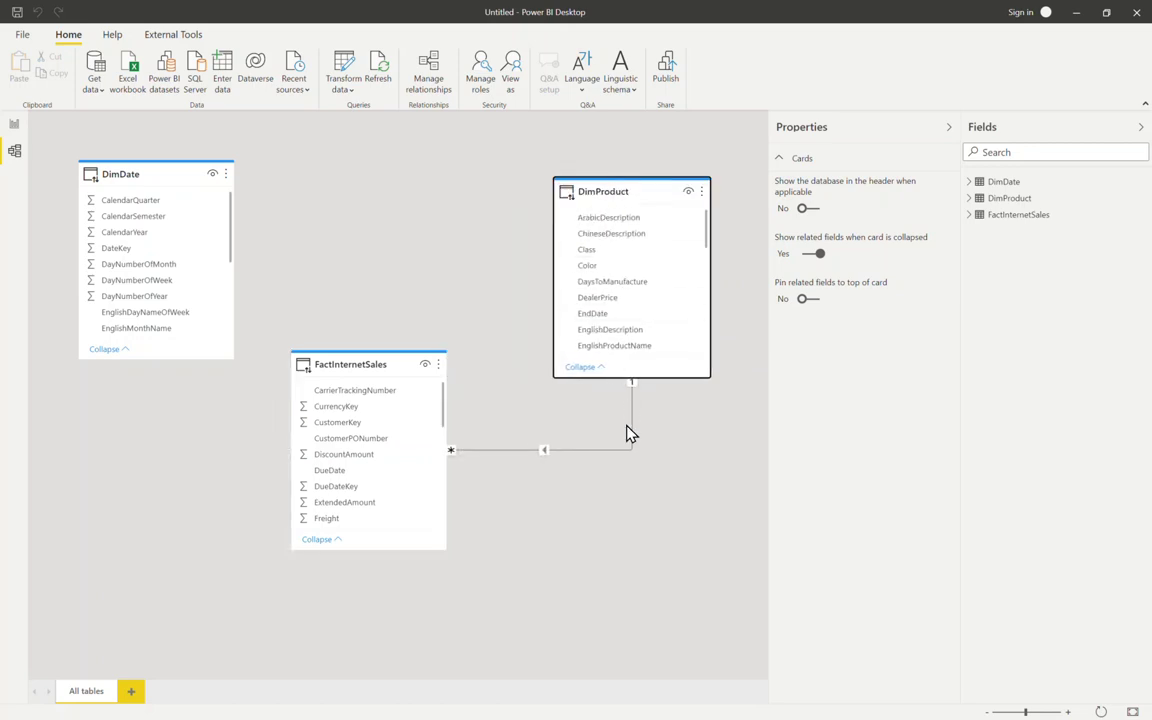
left_click_drag(391, 373, 435, 391)
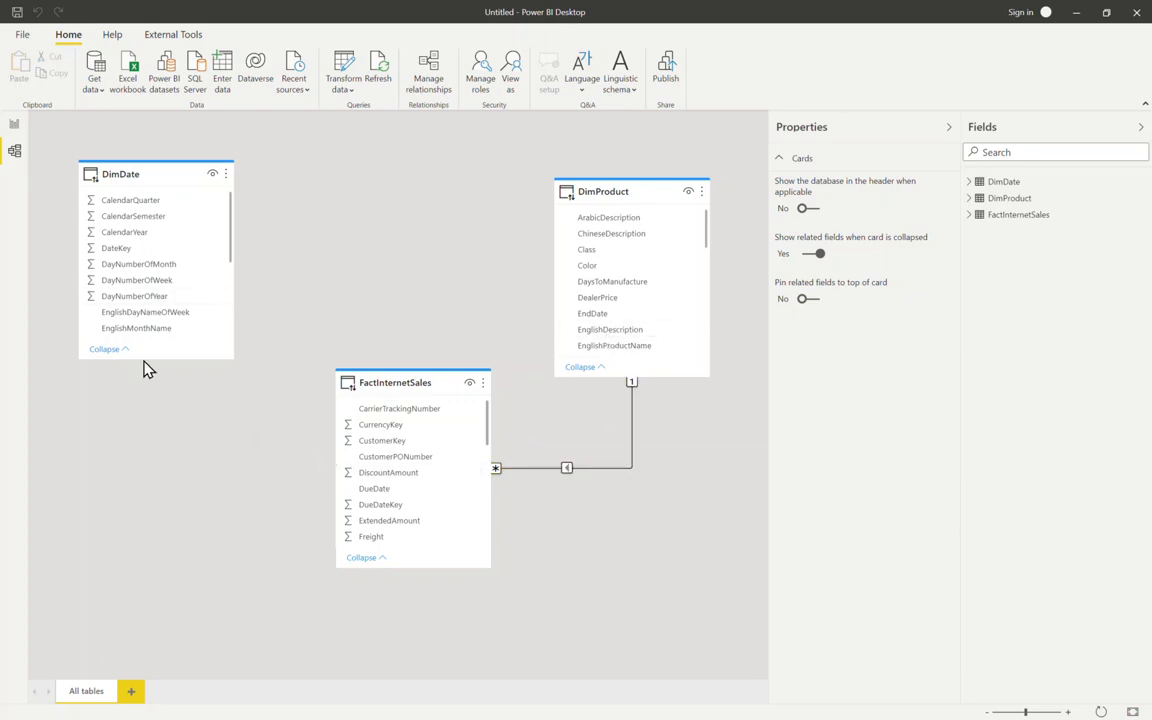
scroll(417, 463, "down", 2)
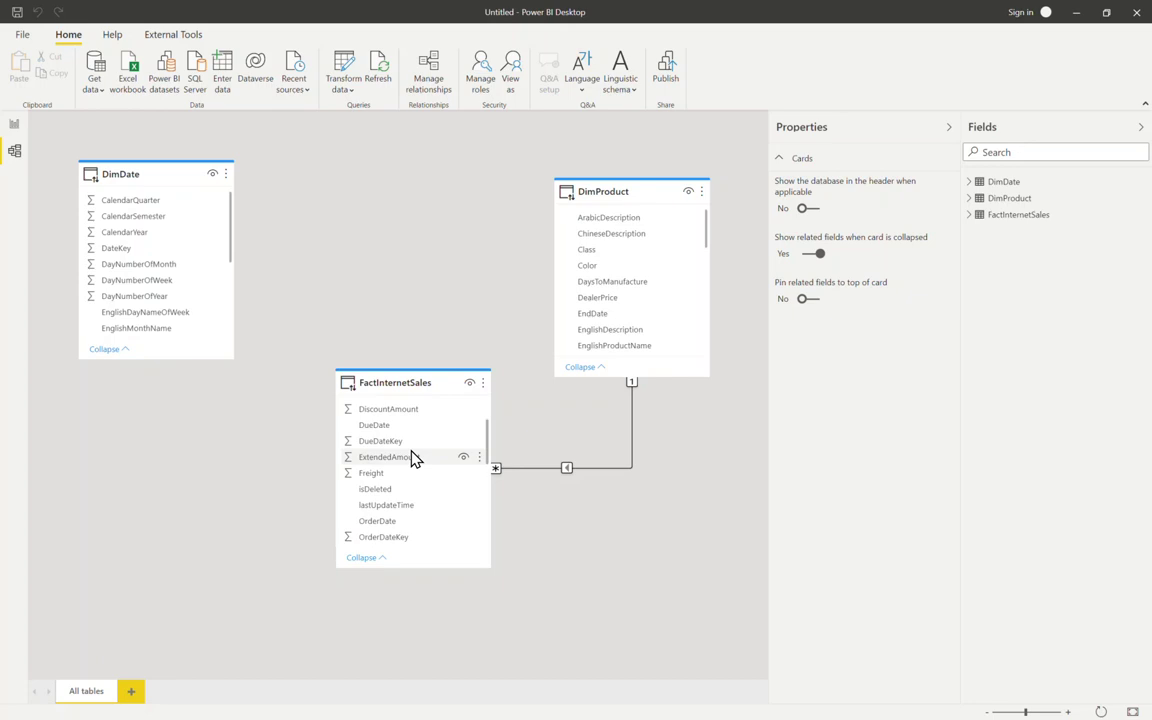
left_click_drag(125, 248, 406, 514)
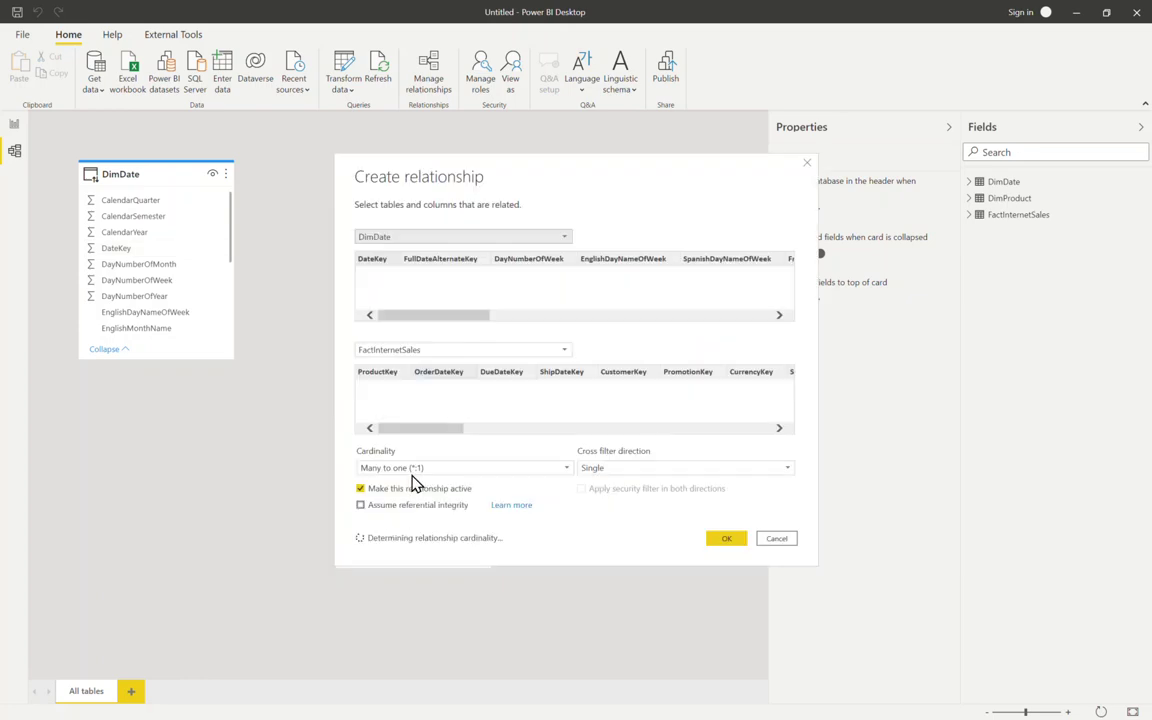
Create the DimDate–FactInternetSales relationship with Assume referential integrity and move the fact card up.
left_click(398, 505)
left_click(726, 539)
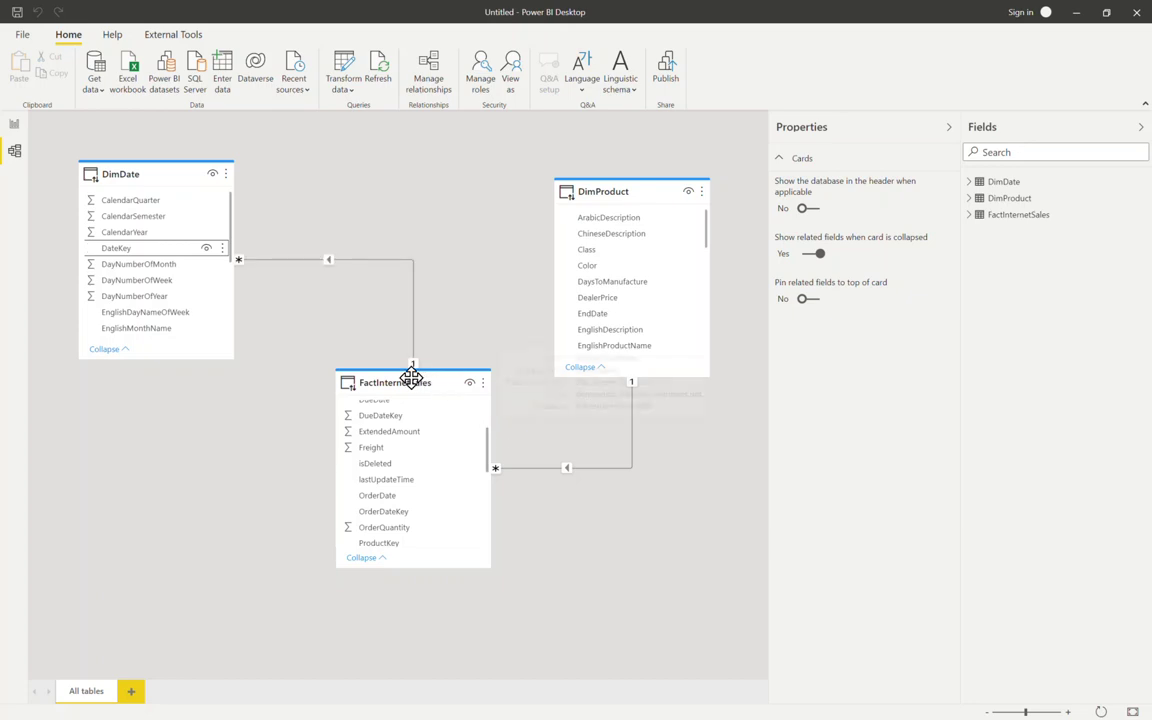
left_click_drag(411, 380, 412, 306)
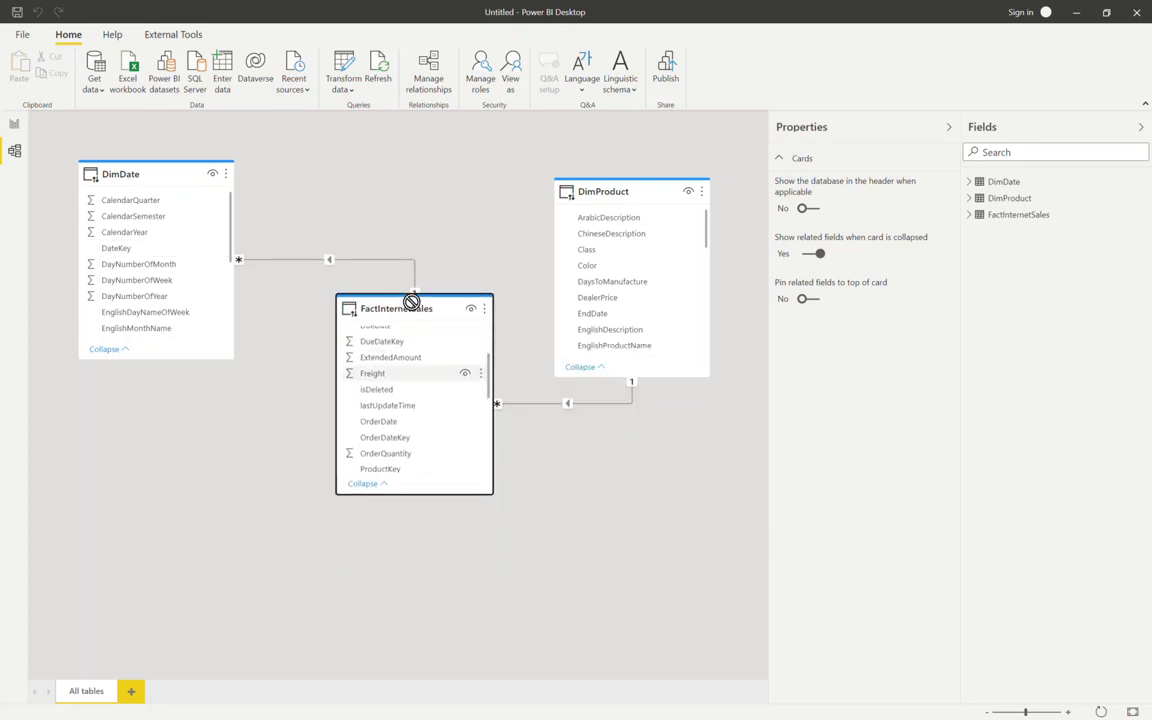
left_click(580, 413)
Tick Assume referential integrity on the FactInternetSales–DimProduct relationship and skip validation.
double_click(580, 412)
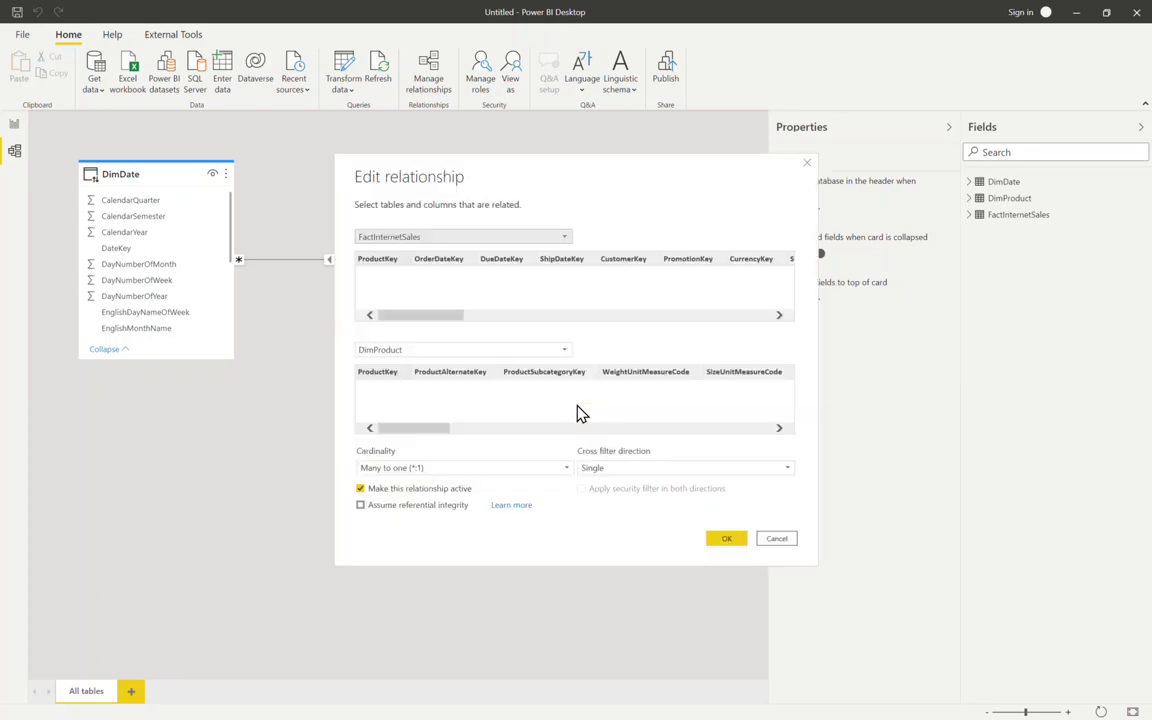
left_click(361, 504)
left_click(727, 540)
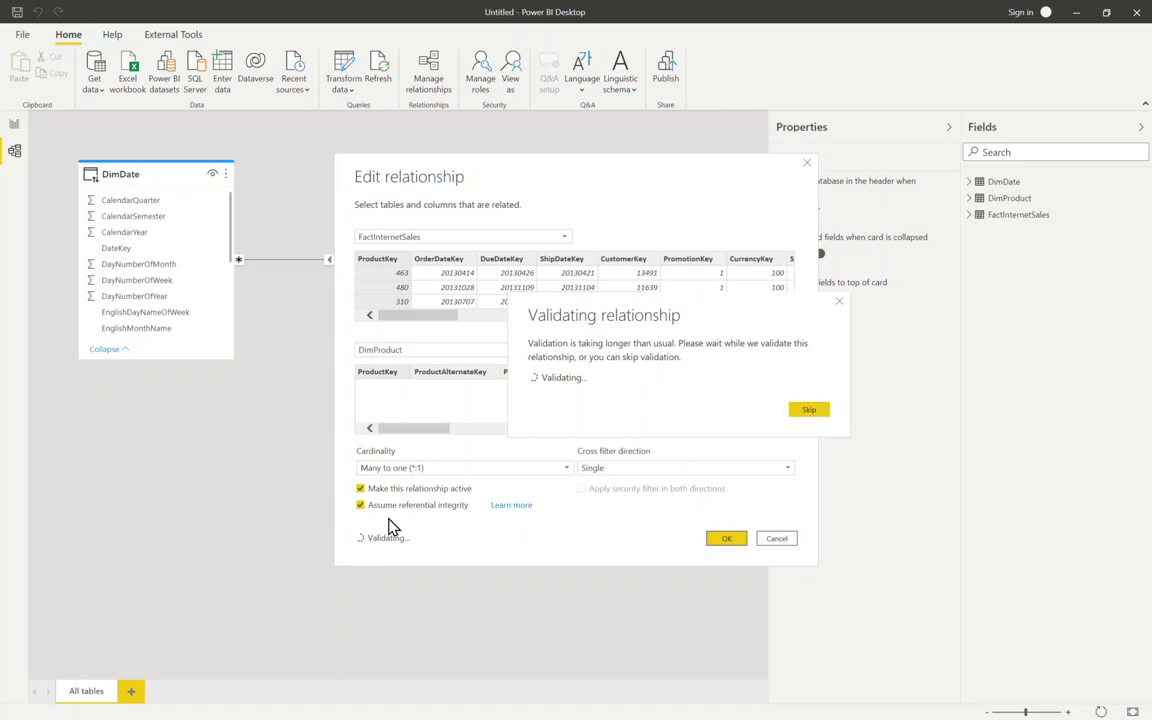
left_click(807, 412)
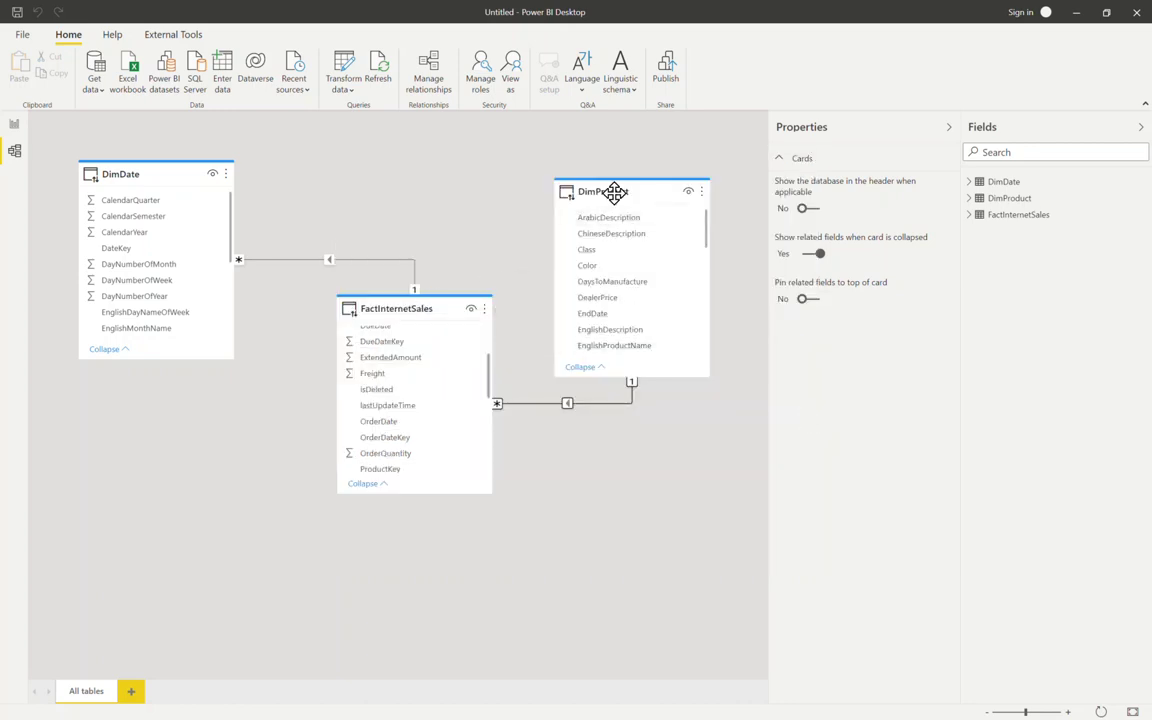
Nudge DimProduct up-right, lower DimDate, and move FactInternetSales below both dimension cards.
left_click_drag(617, 190, 654, 173)
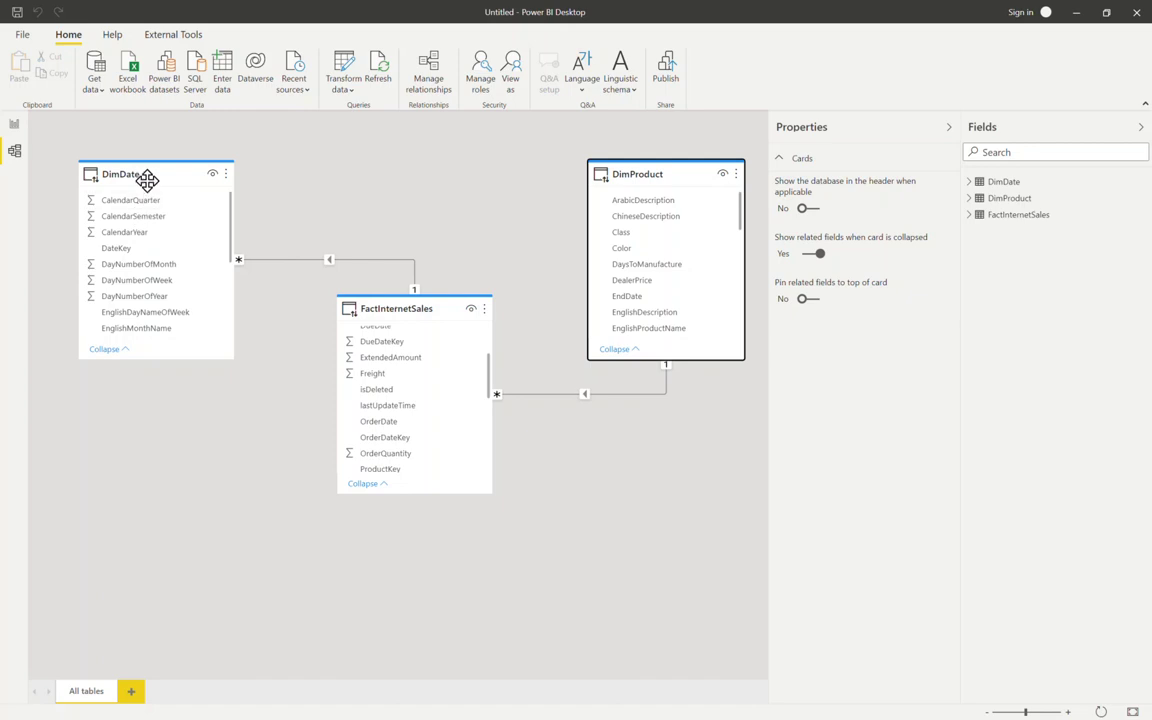
left_click_drag(120, 177, 119, 216)
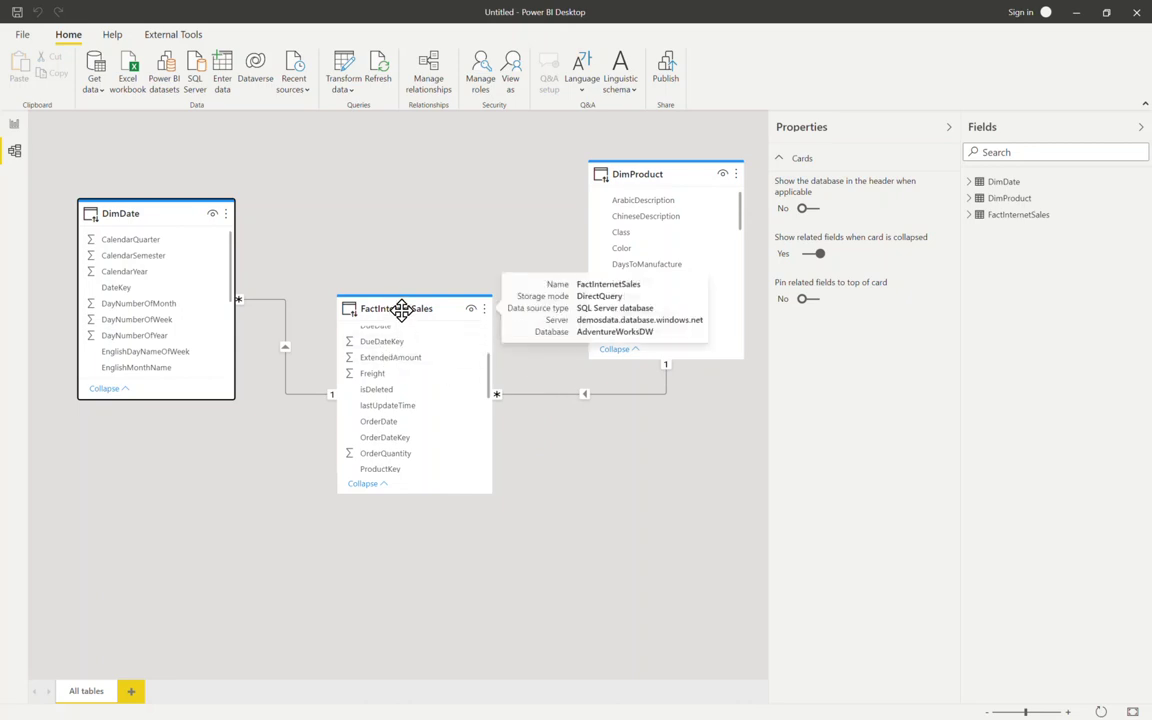
left_click_drag(404, 309, 405, 425)
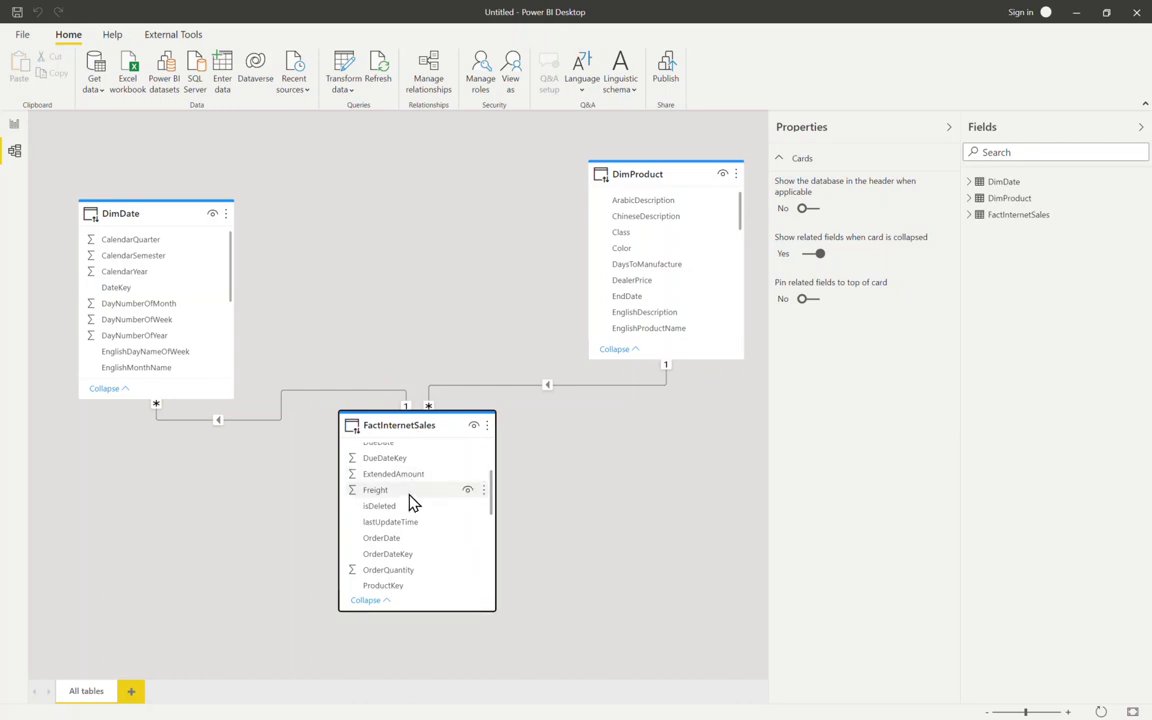
Edit the DimDate relationship line and set its cardinality to One to many (1:*).
double_click(320, 398)
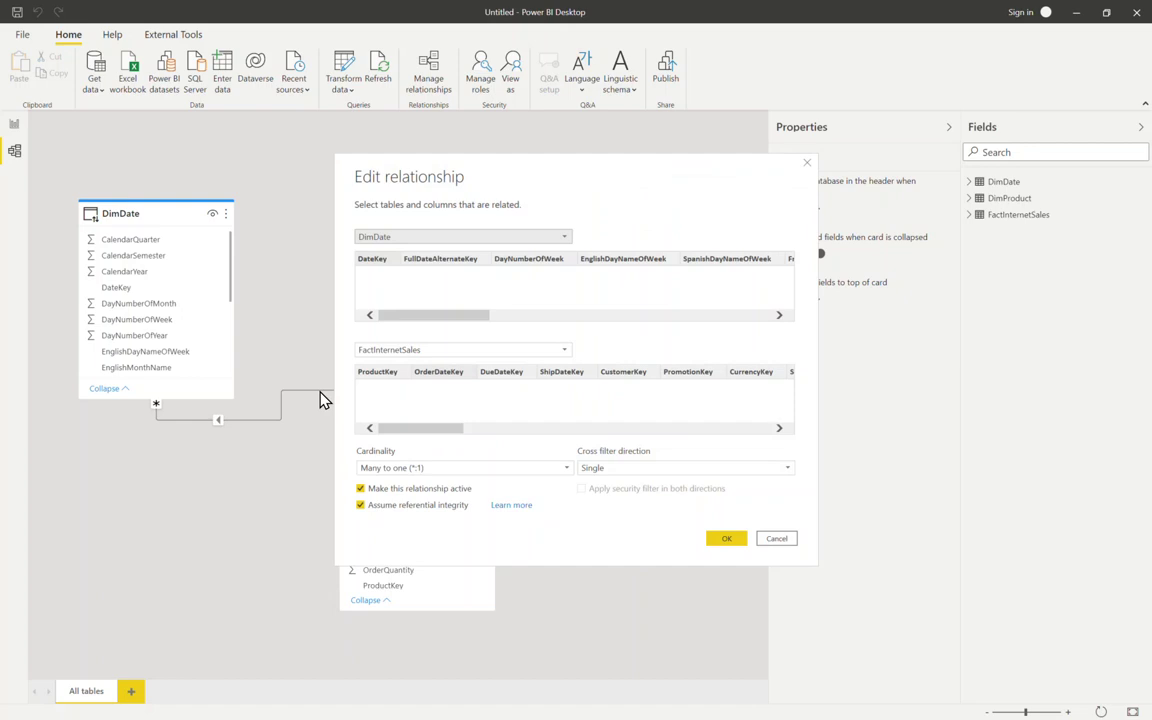
left_click(430, 468)
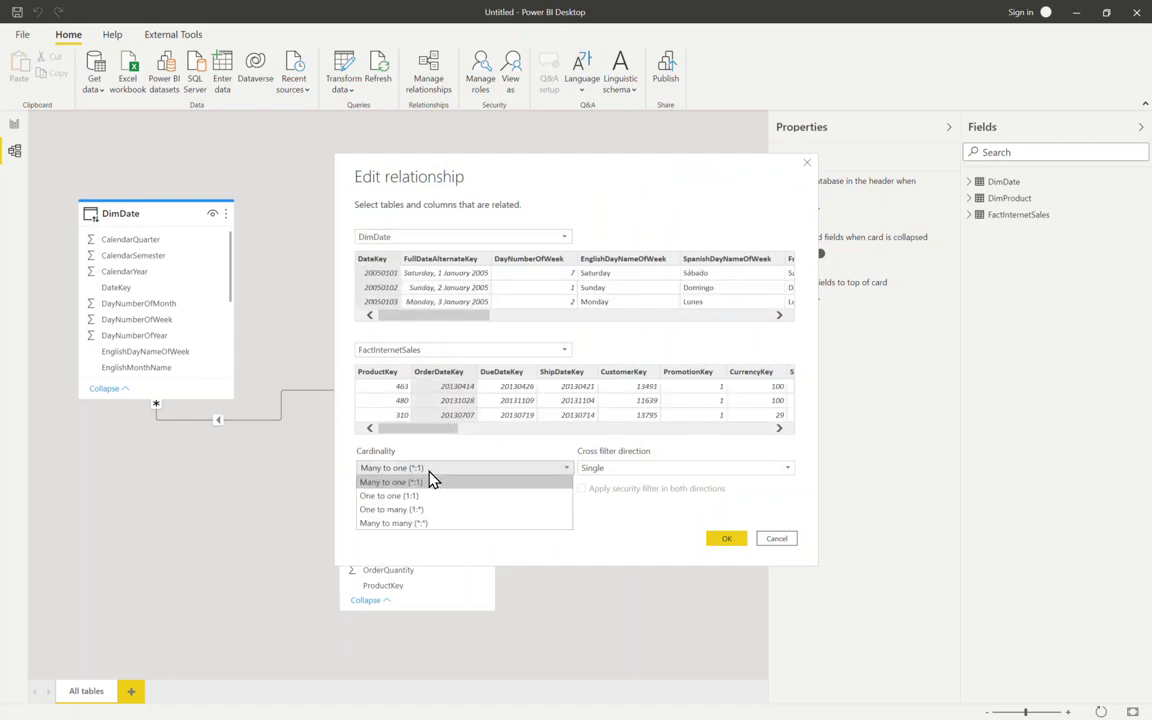
left_click(420, 511)
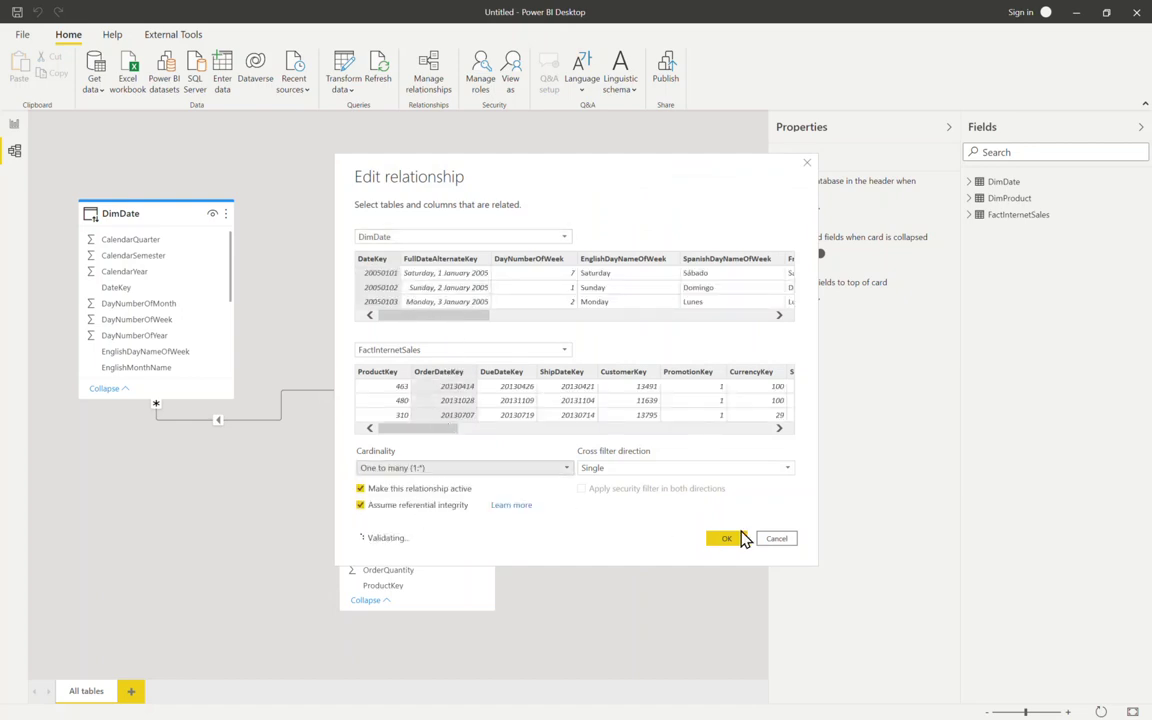
left_click(731, 542)
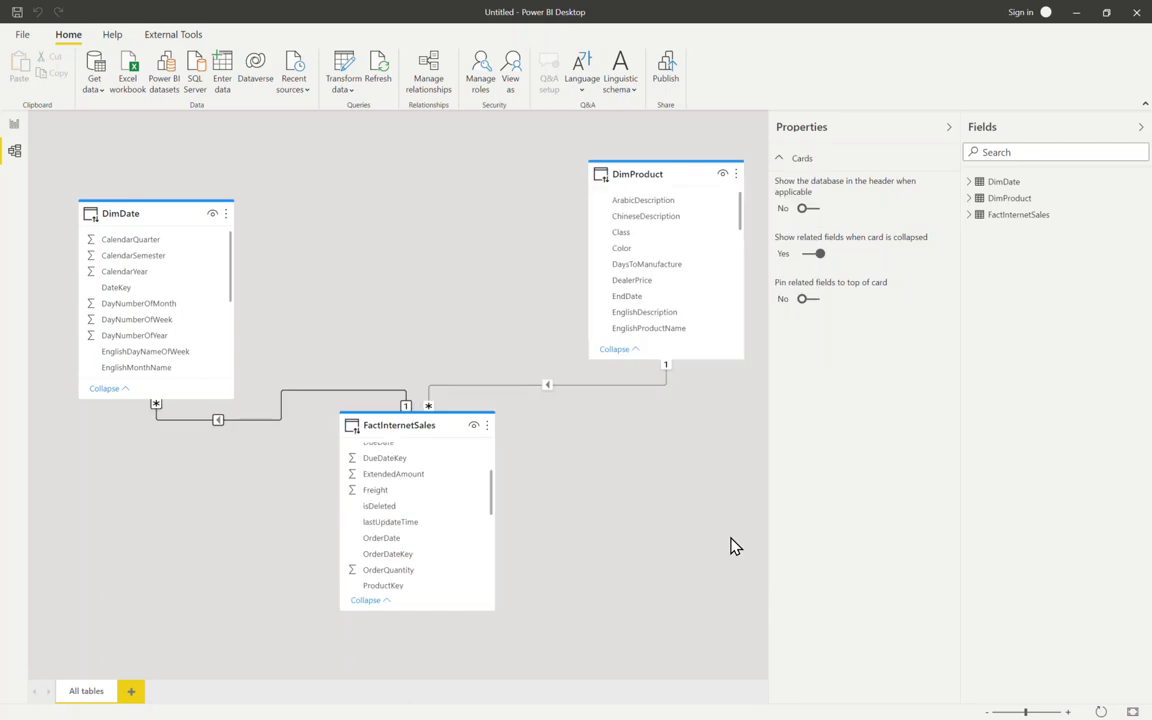
Drag the DimDate card up level with DimProduct above FactInternetSales.
left_click_drag(157, 213, 160, 166)
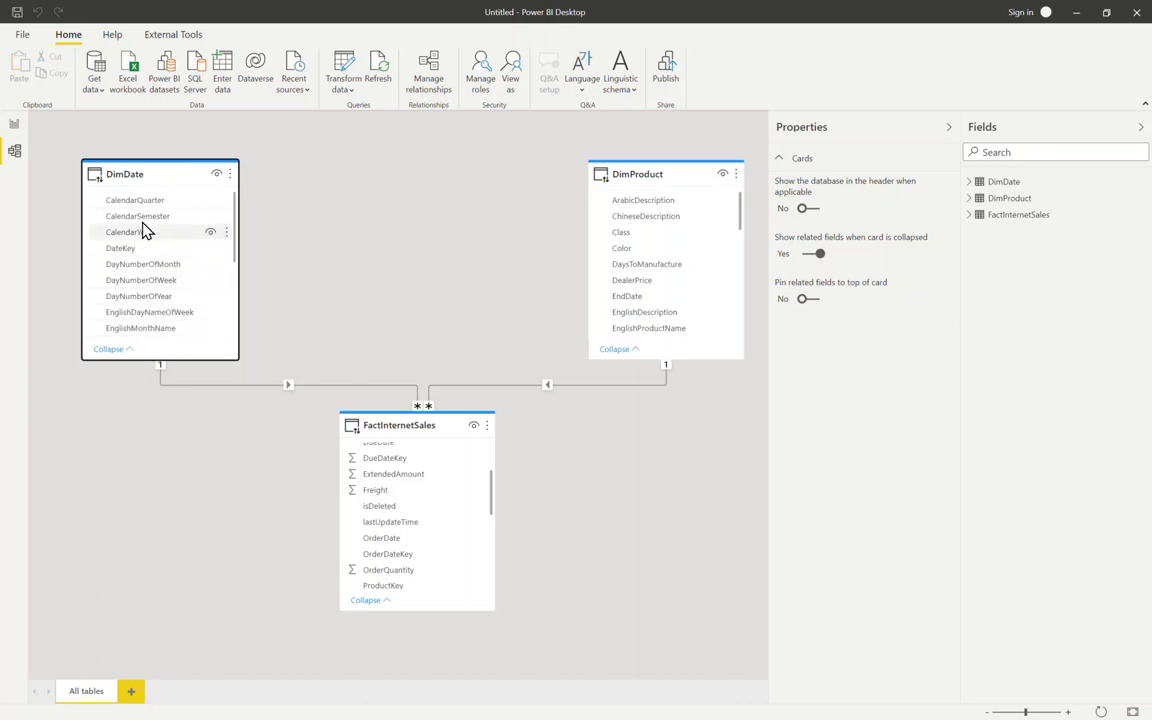
mouse_move(127, 178)
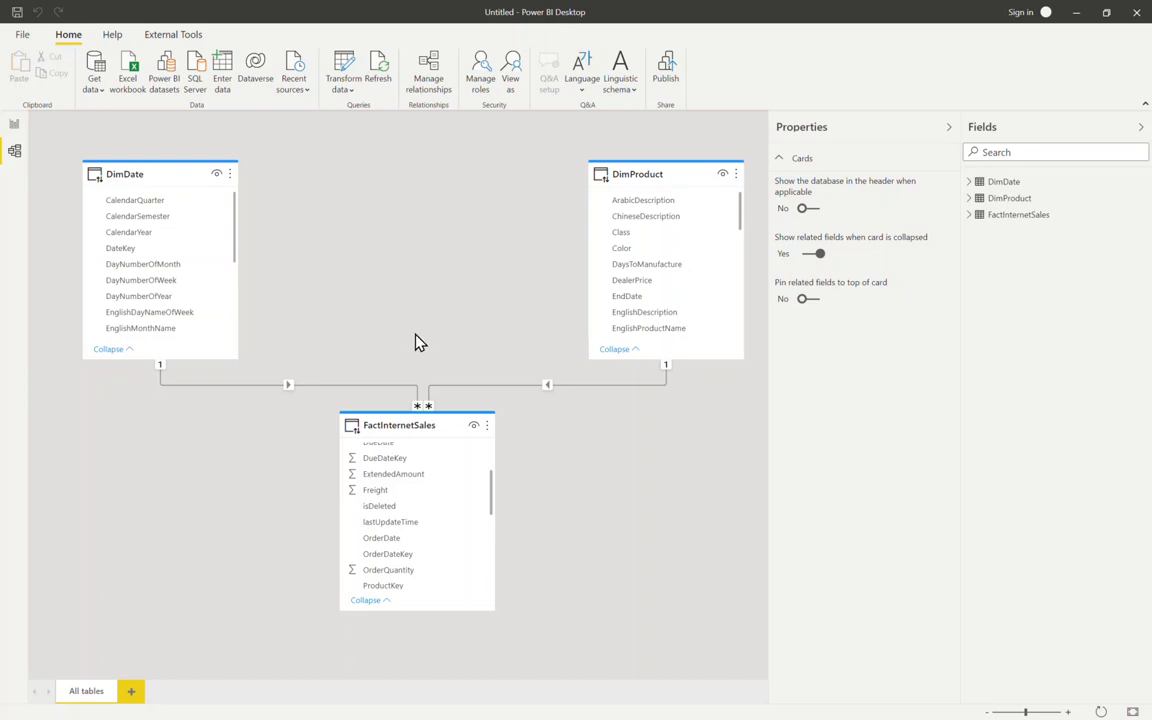
Start a new SQL Server source with server demosdata.database.windows.net and expand Advanced options.
left_click(88, 95)
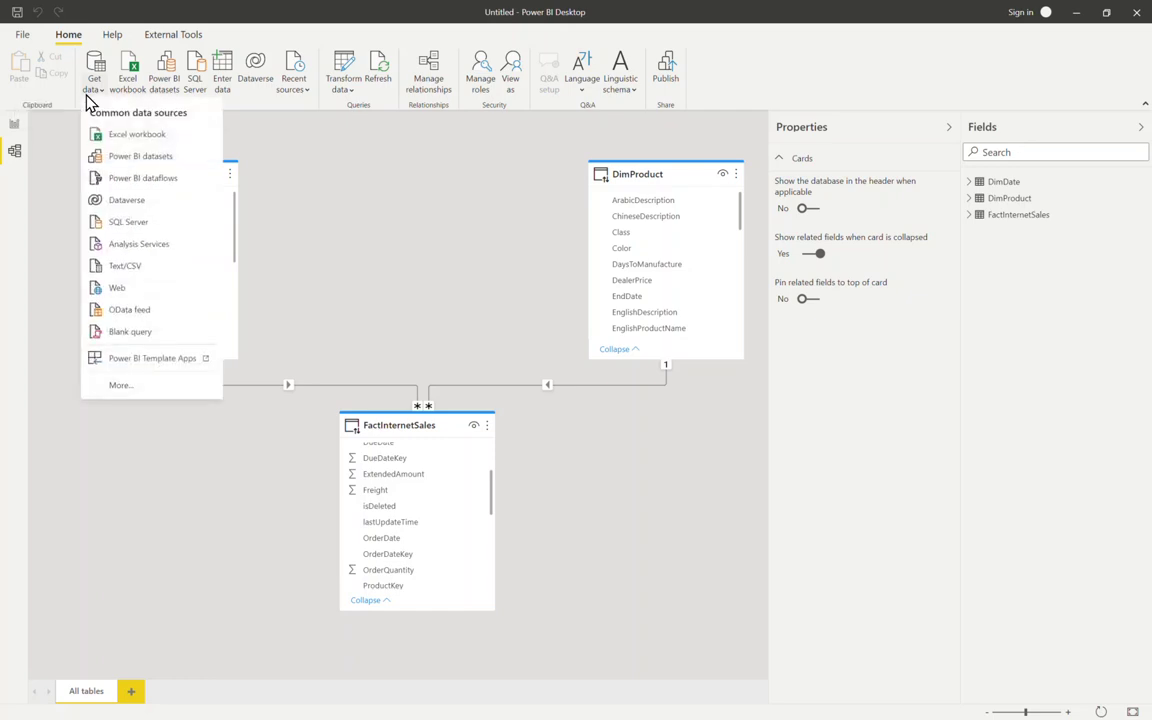
left_click(150, 223)
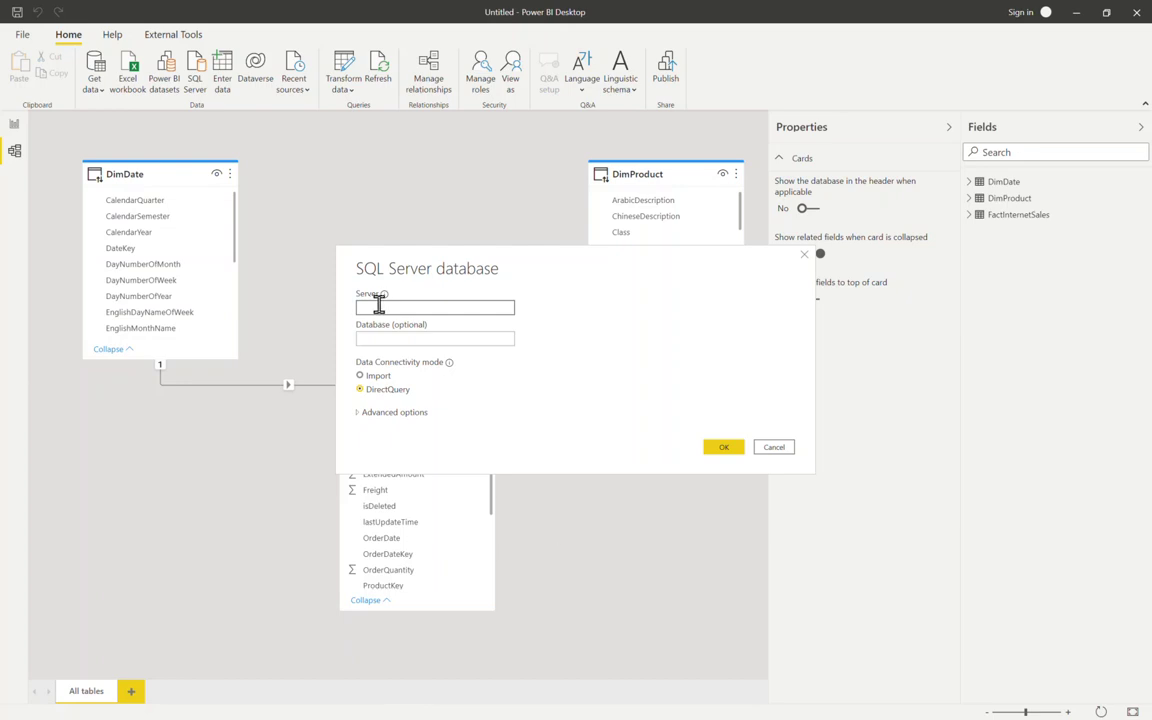
type("demosdata.database.windows.net")
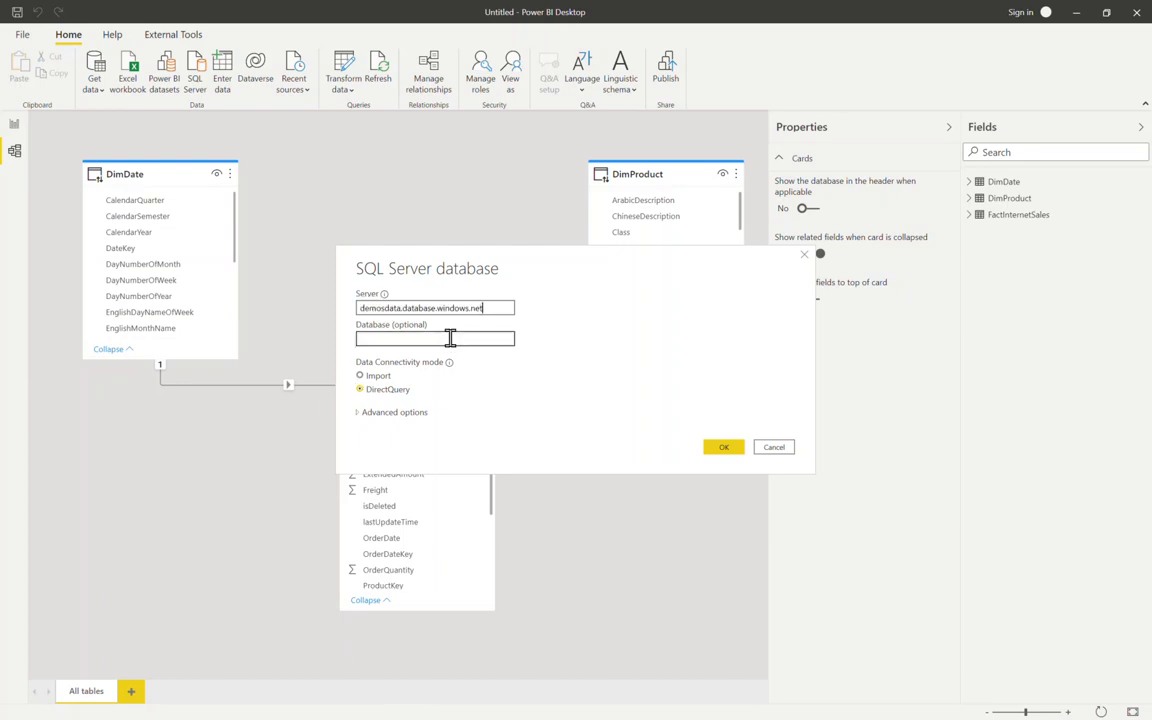
left_click(360, 419)
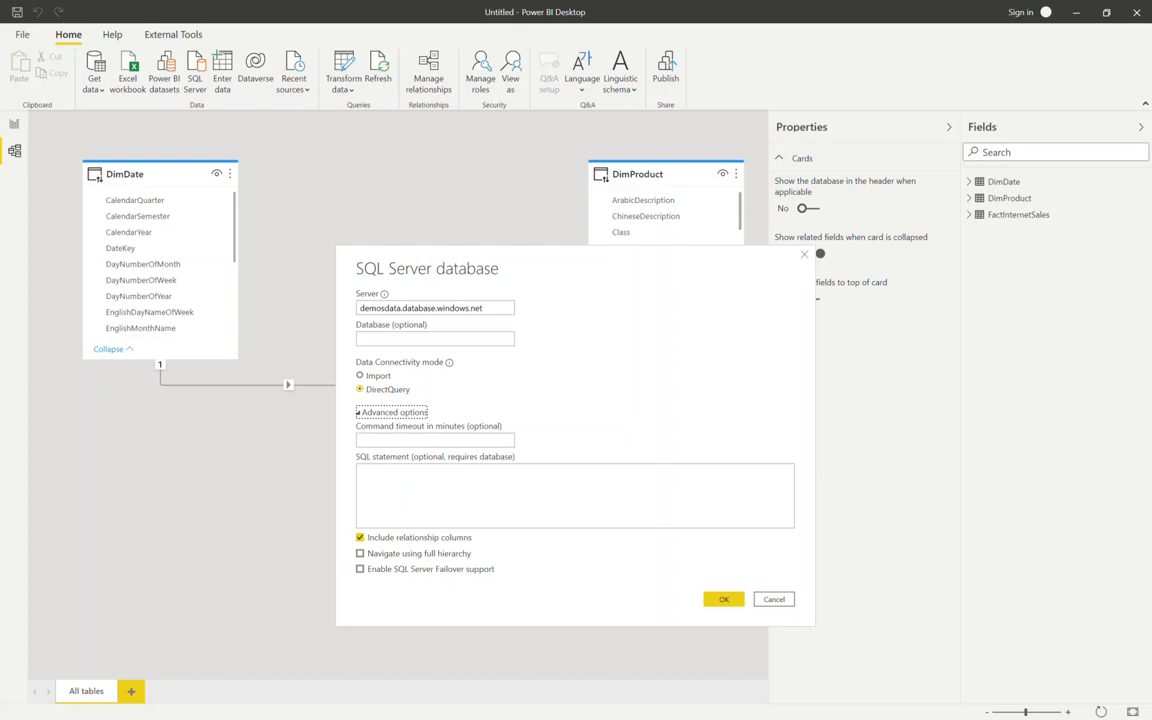
Paste the GROUP BY query aggregating FactInternetSales by OrderDateKey and ProductKey as the SQL statement.
left_click(468, 478)
key("ctrl+v")
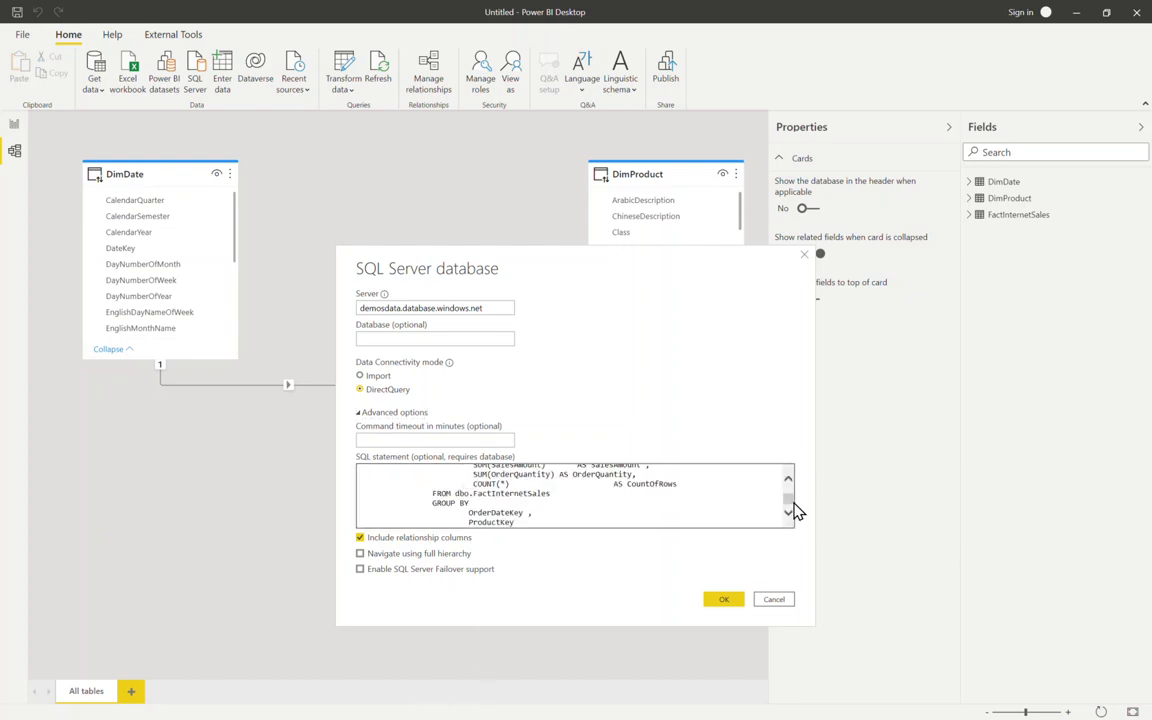
left_click_drag(789, 505, 789, 491)
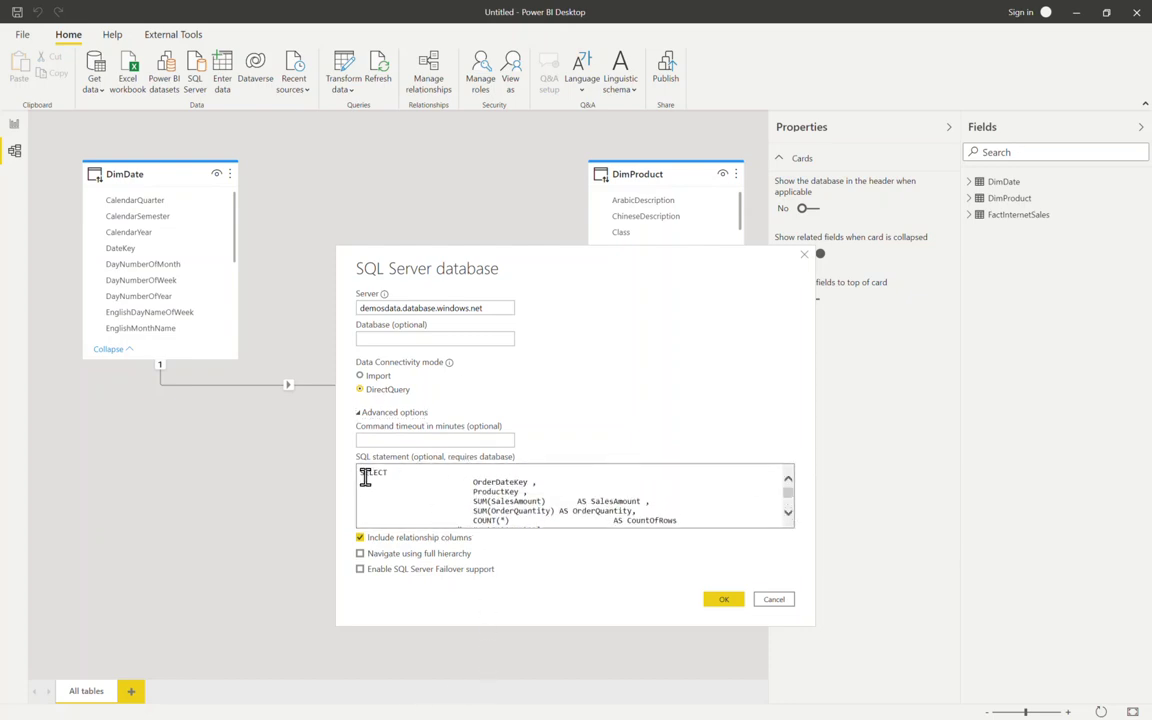
key("Tab")
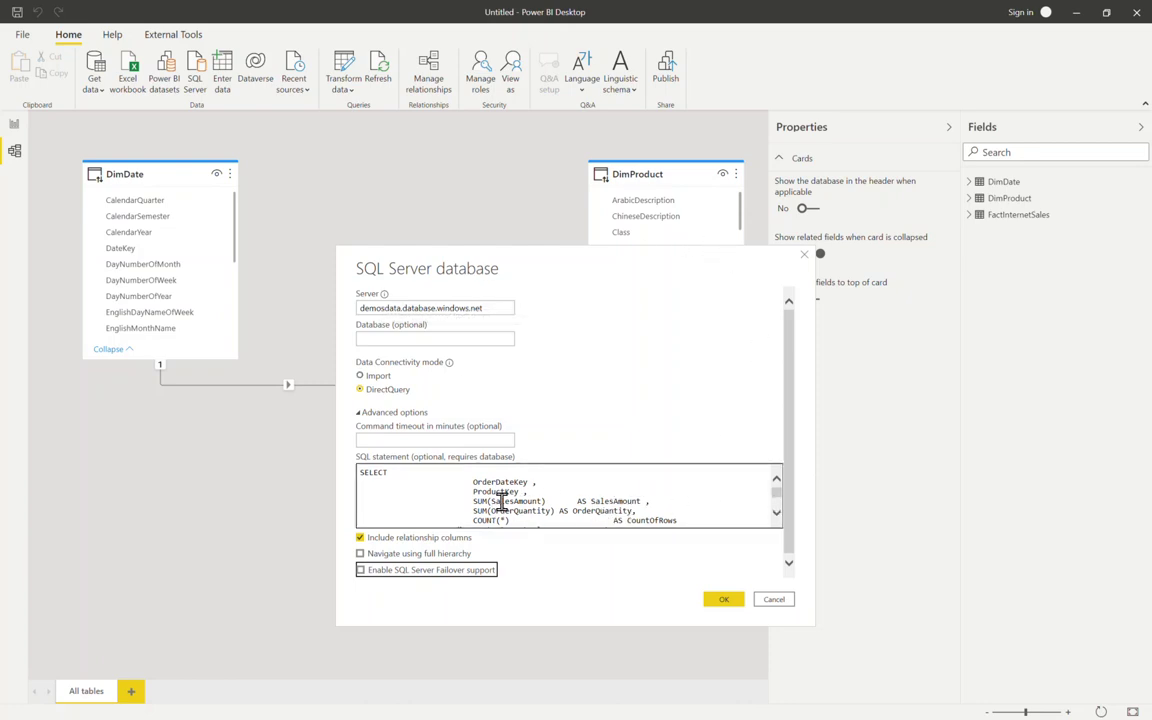
left_click(776, 504)
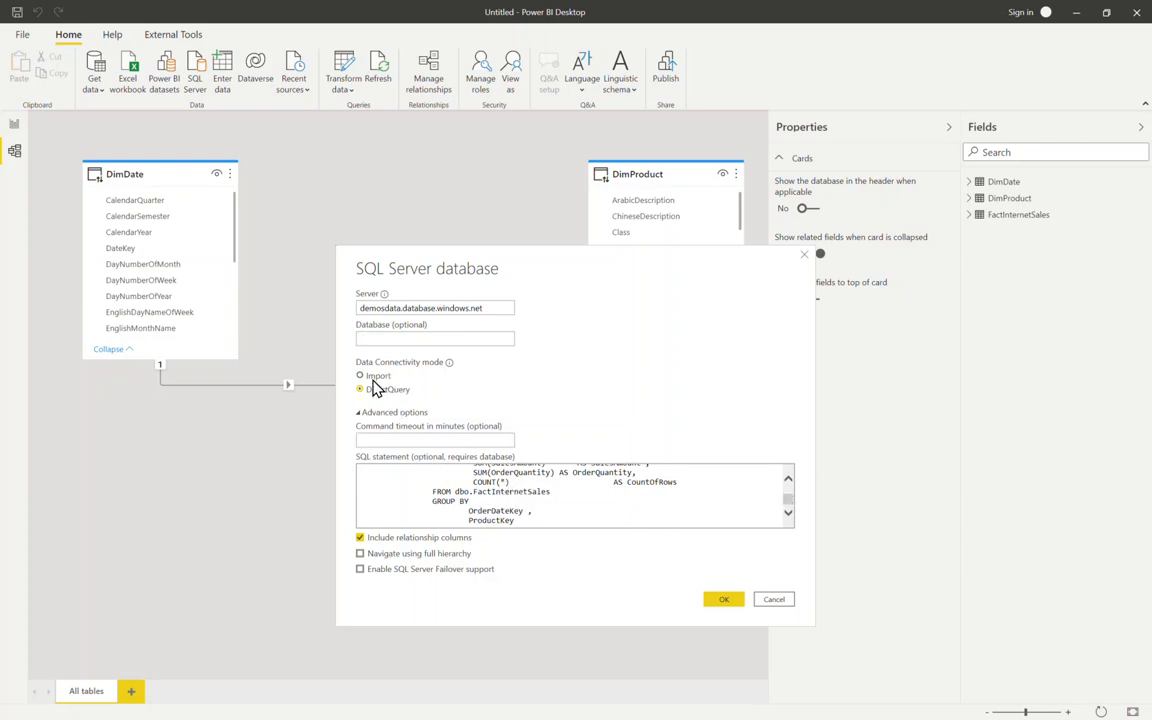
Switch to Import mode, enter AdventureWorksDW as the database, and confirm the connection.
left_click(378, 376)
left_click(725, 600)
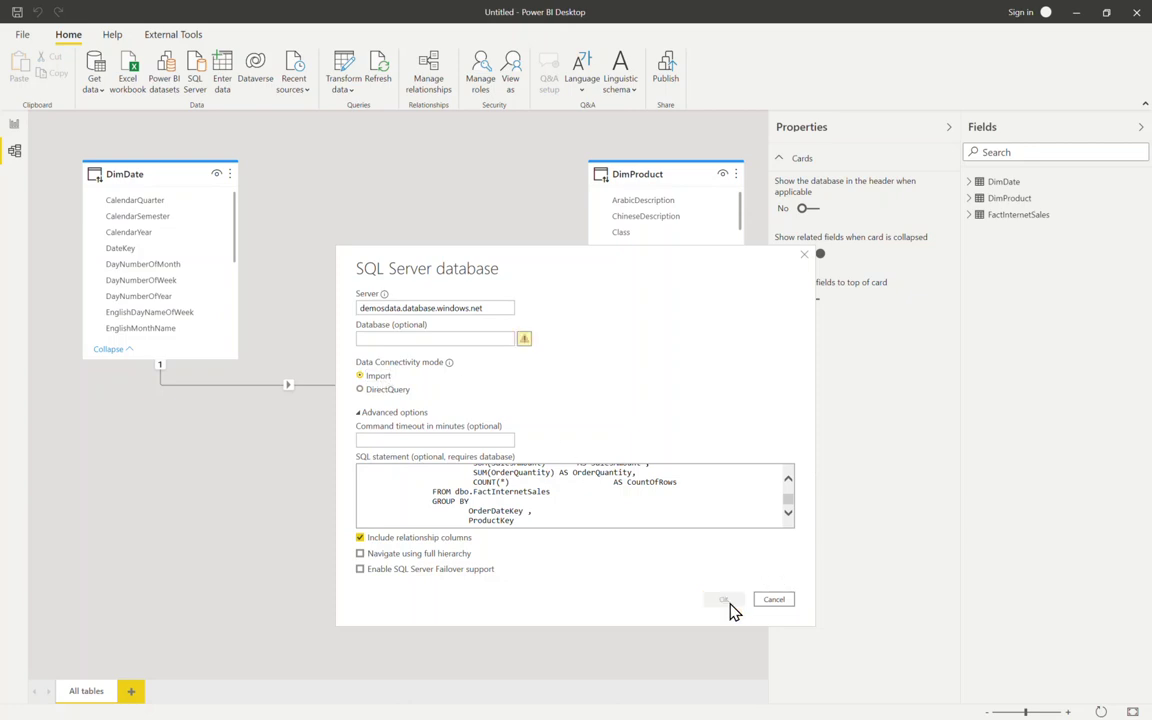
left_click(394, 340)
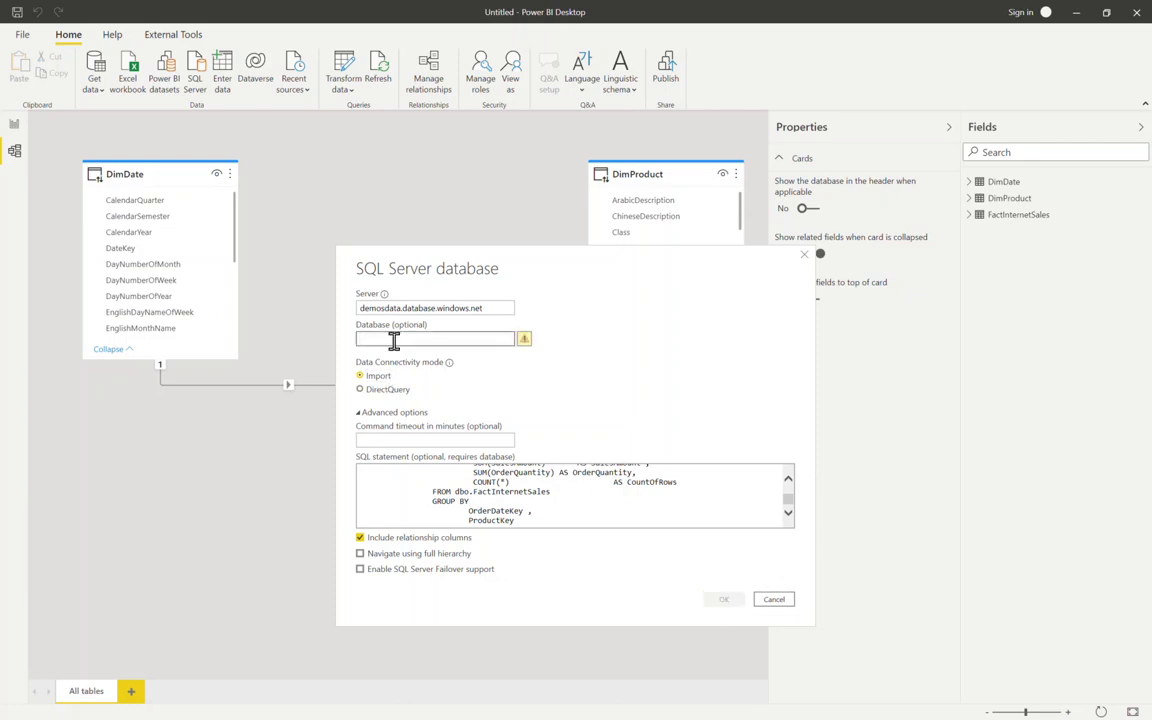
type("Adve")
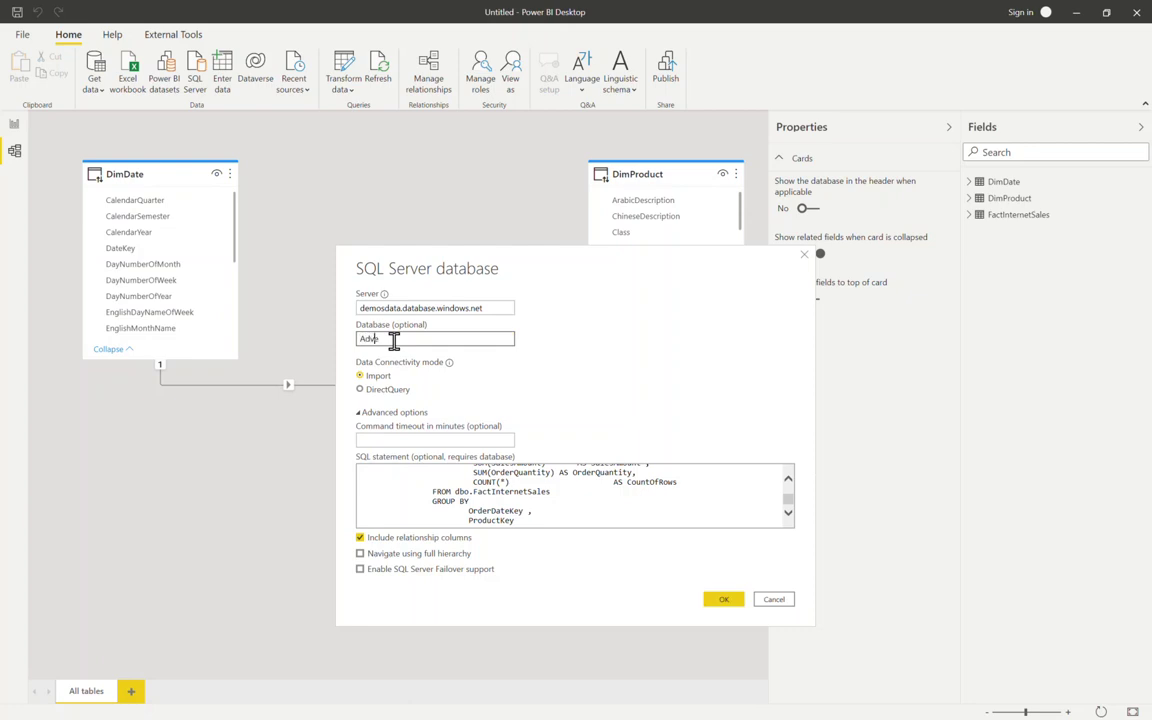
type("ntureWorksDW")
left_click(720, 599)
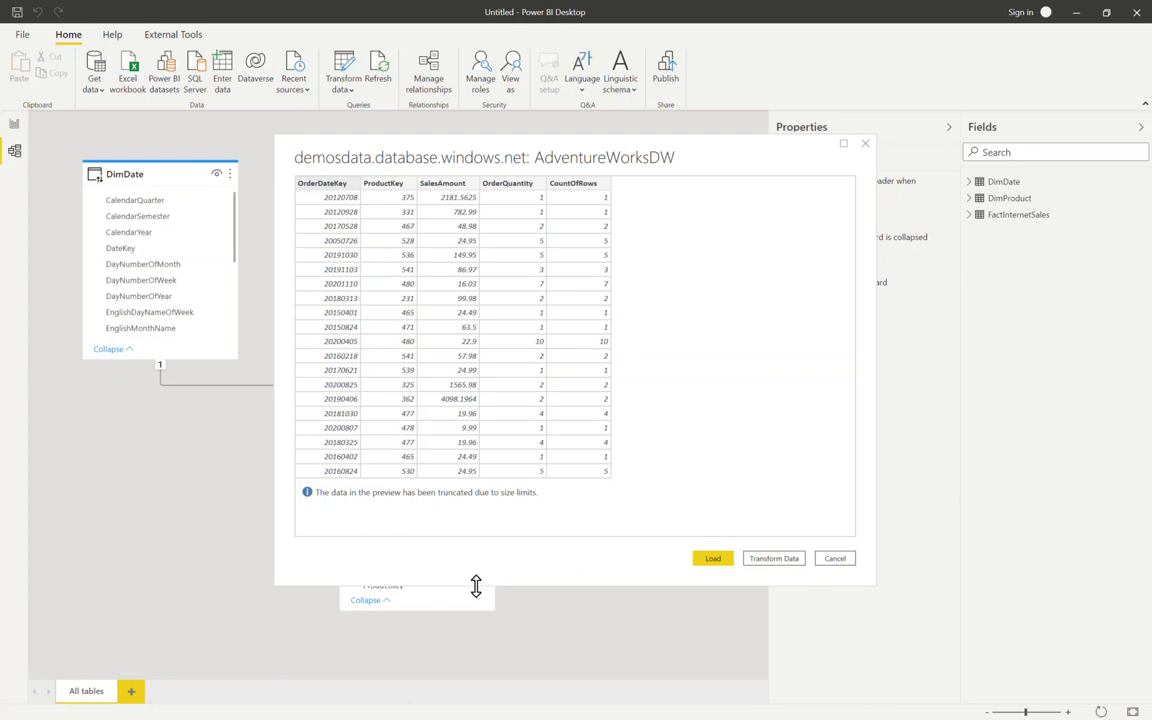
Load the aggregated preview (OrderDateKey, ProductKey, SalesAmount, OrderQuantity, CountOfRows) into the model.
left_click(722, 560)
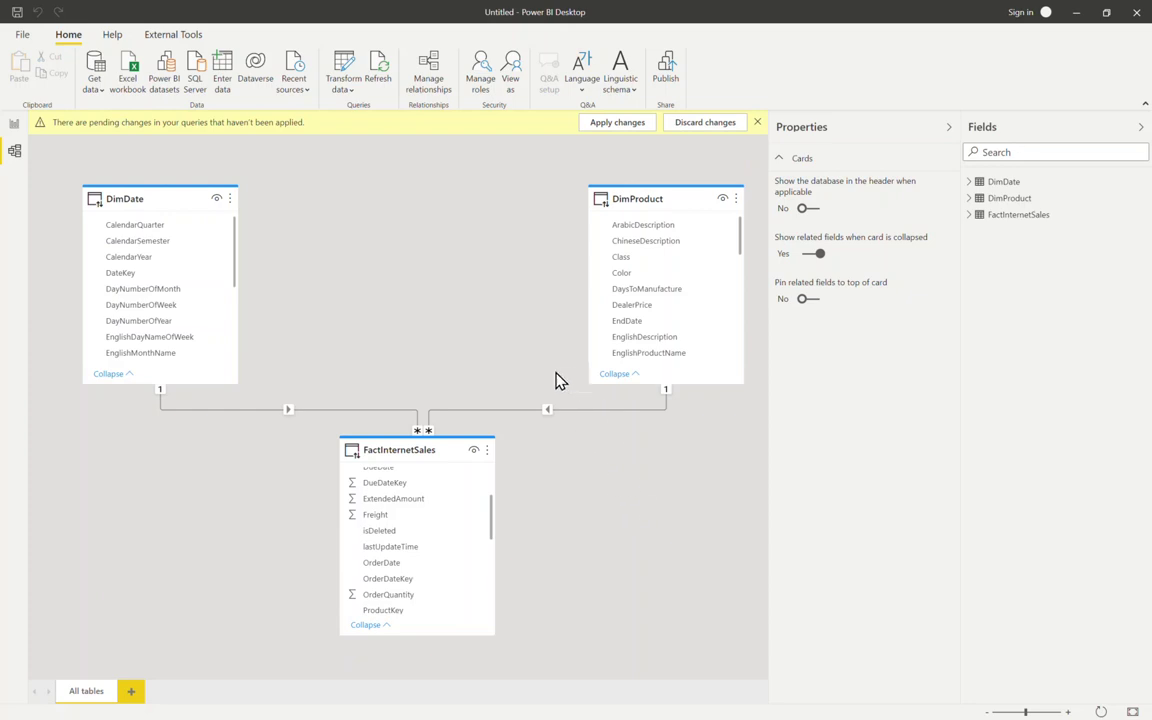
Accept the security-level prompt so Query1 finishes loading as the fourth table.
left_click(638, 428)
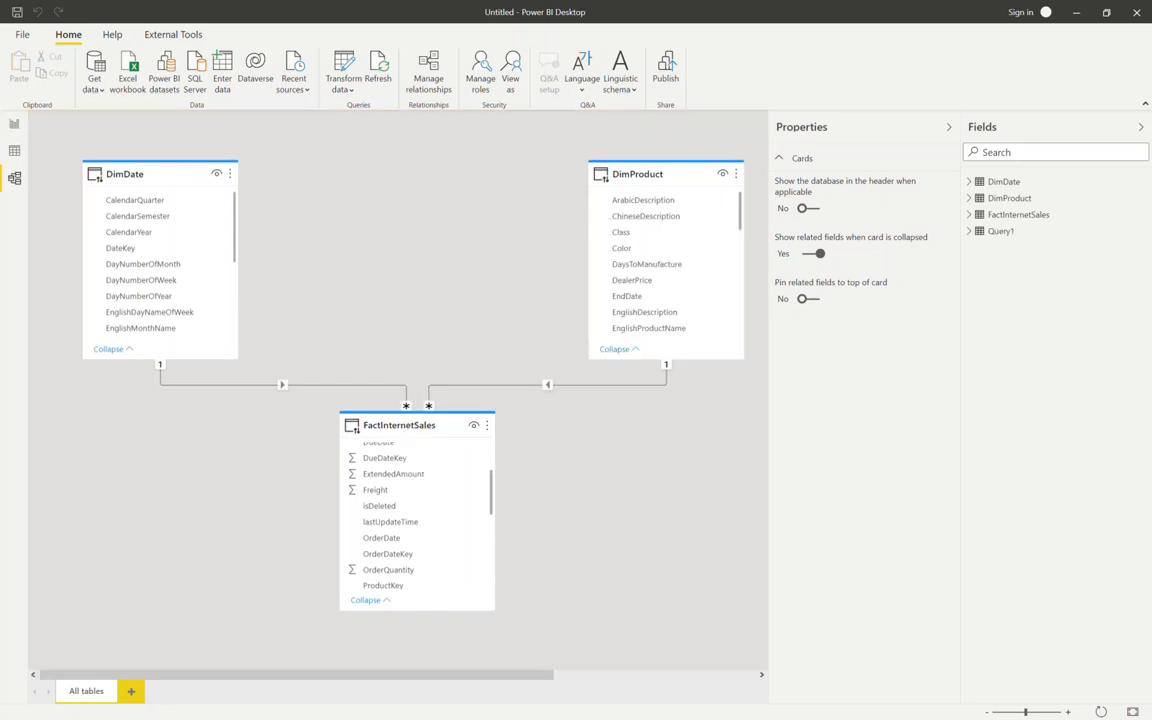
Rename Query1 in the Fields pane to 'FactInternetSales-Agg-Product/Day' using the pasted name.
right_click(994, 238)
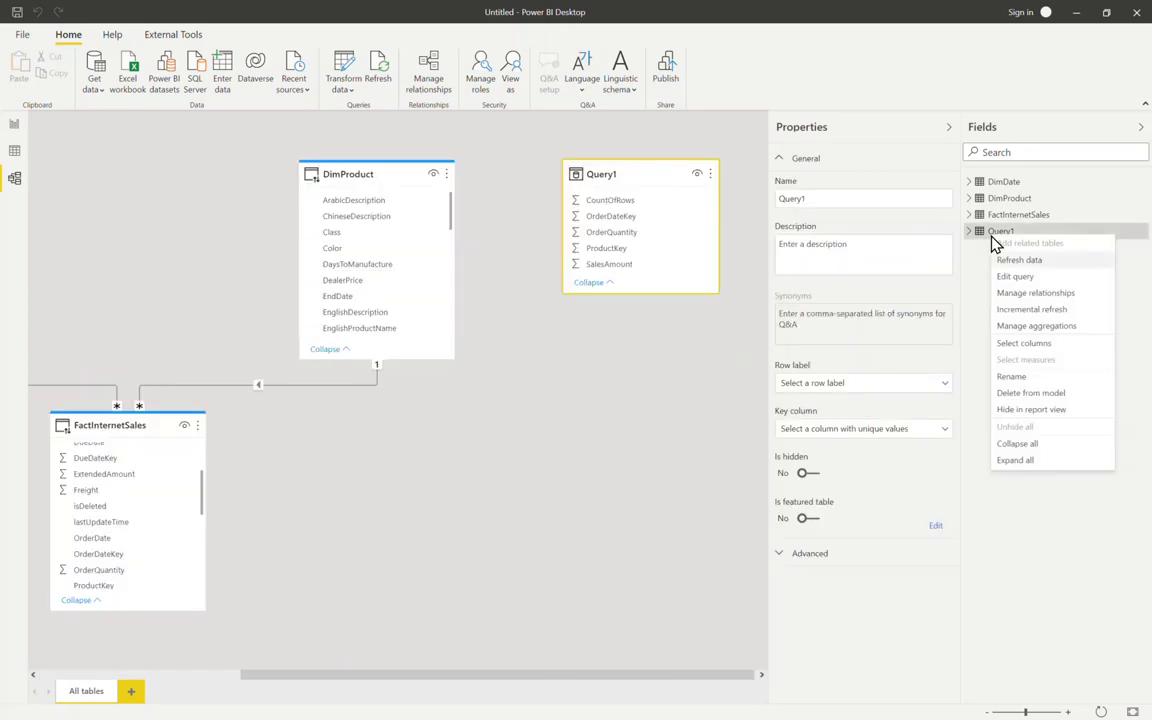
left_click(1016, 378)
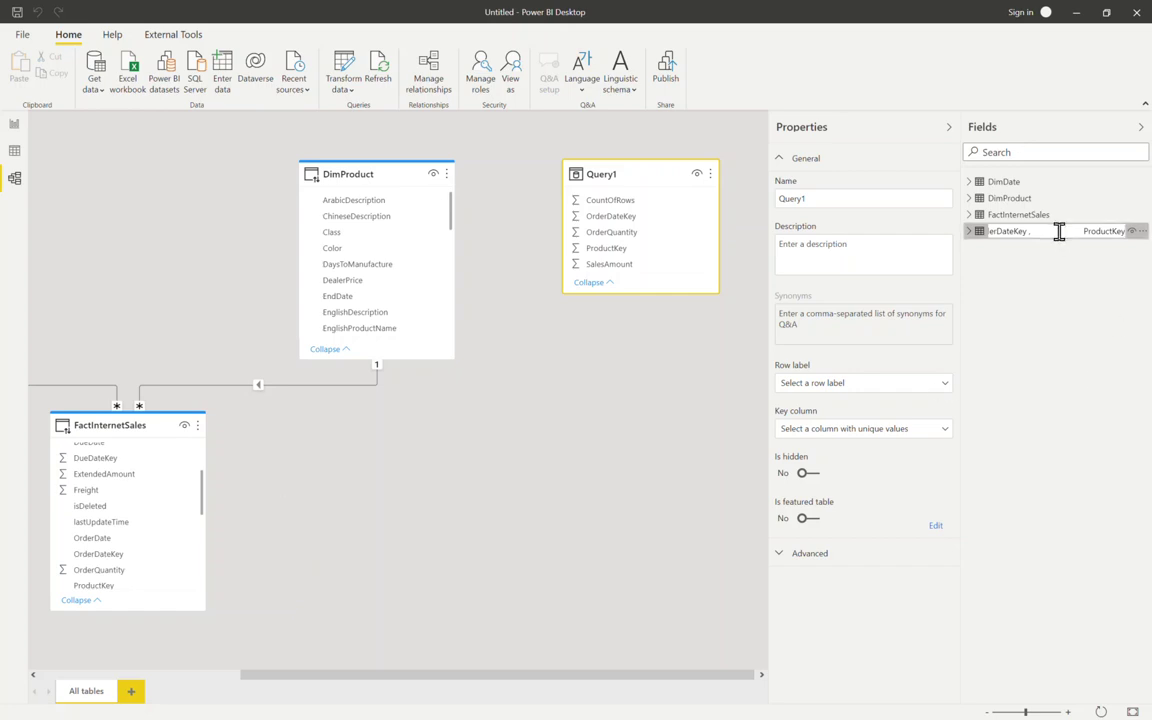
type("FactInternetSales-Agg Product/Day")
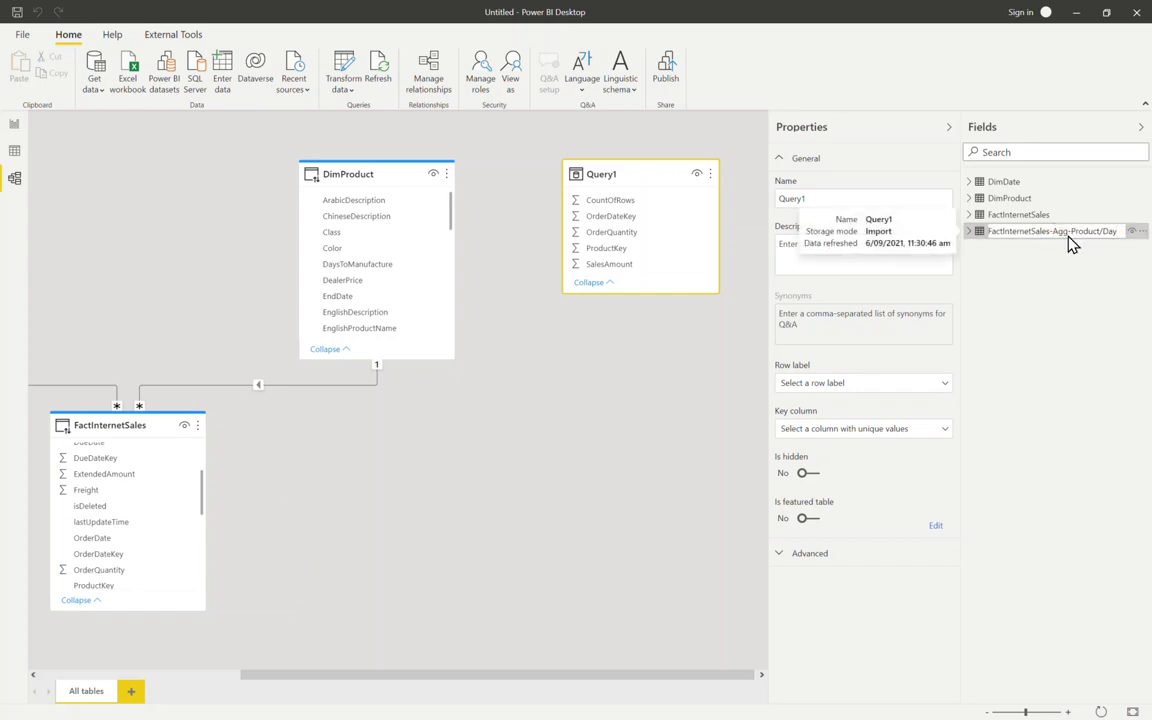
key("Return")
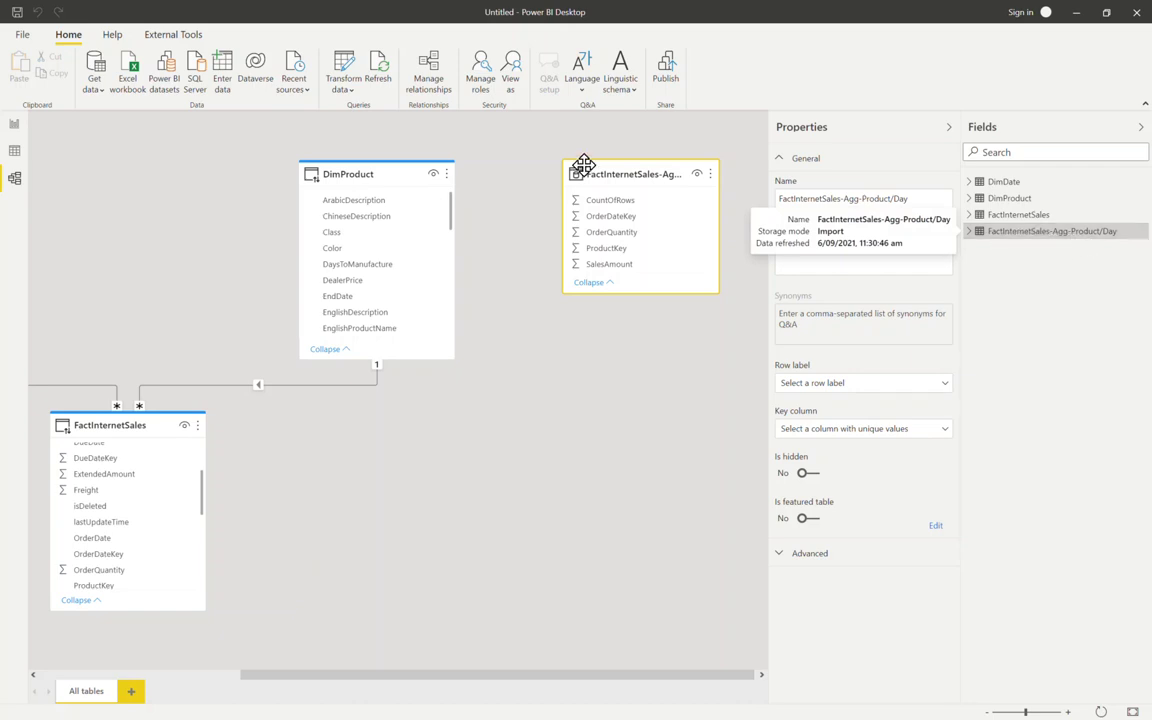
Place the Agg table card between DimDate and DimProduct and relate OrderDateKey to DimDate DateKey.
left_click_drag(643, 168, 405, 190)
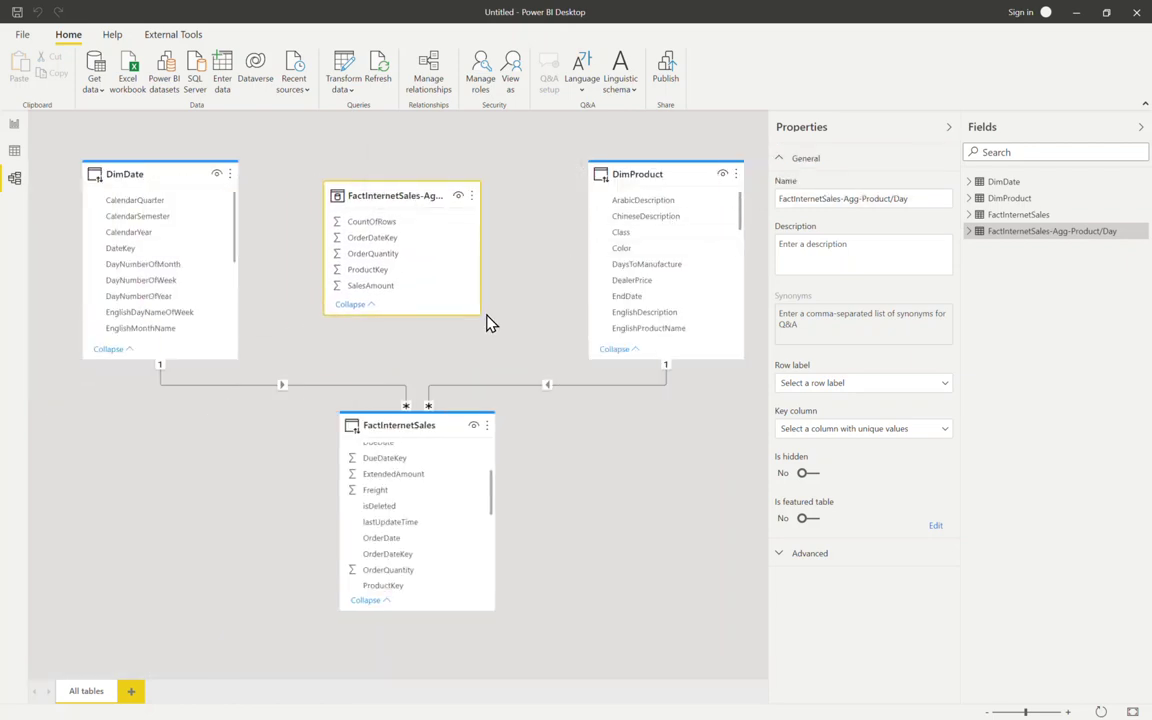
left_click_drag(479, 314, 514, 347)
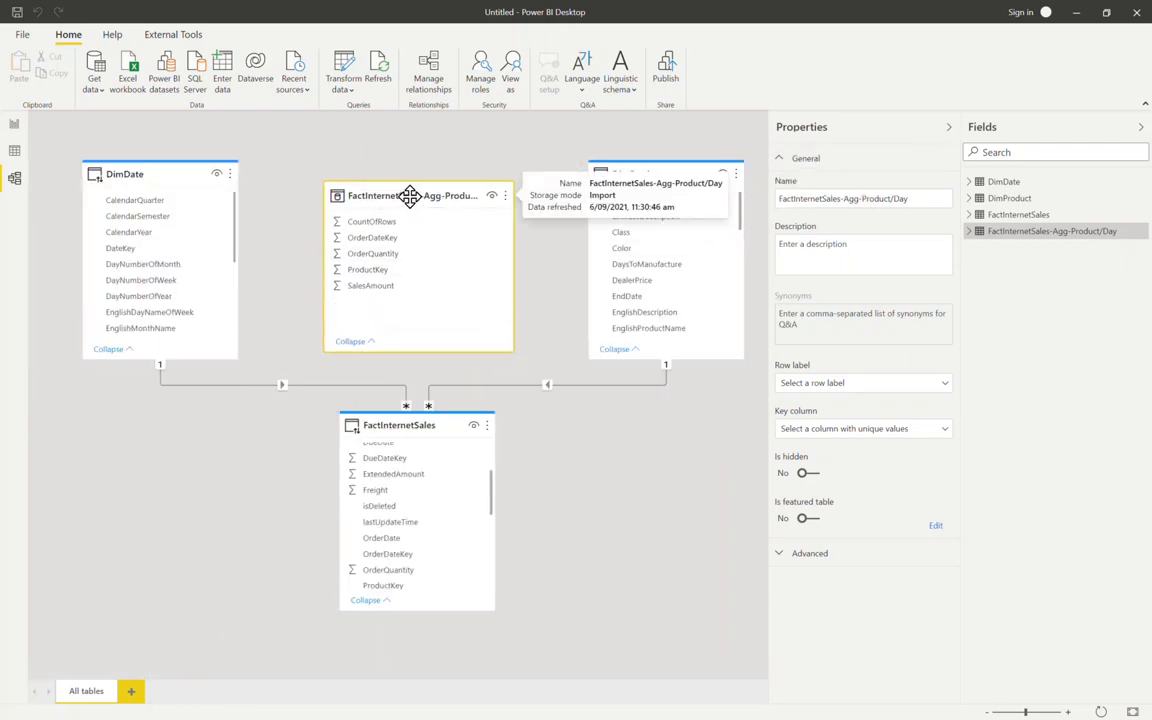
left_click_drag(411, 195, 417, 181)
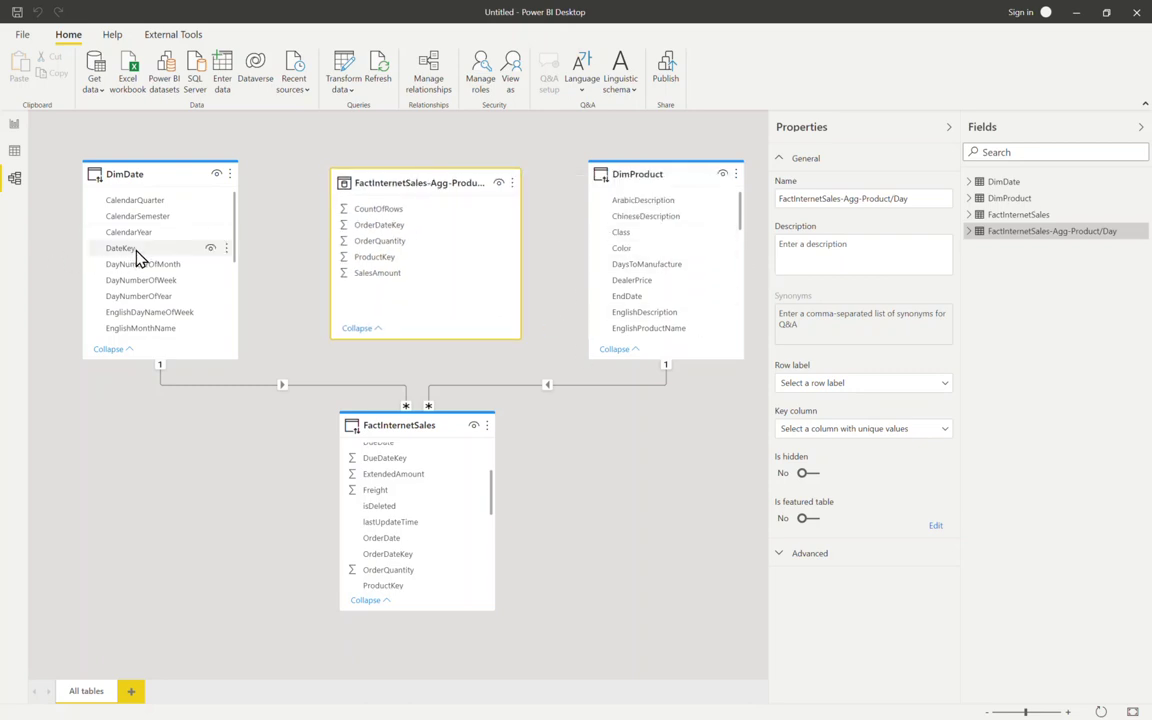
scroll(138, 250, "down", 3)
scroll(138, 250, "down", 1)
scroll(138, 250, "up", 5)
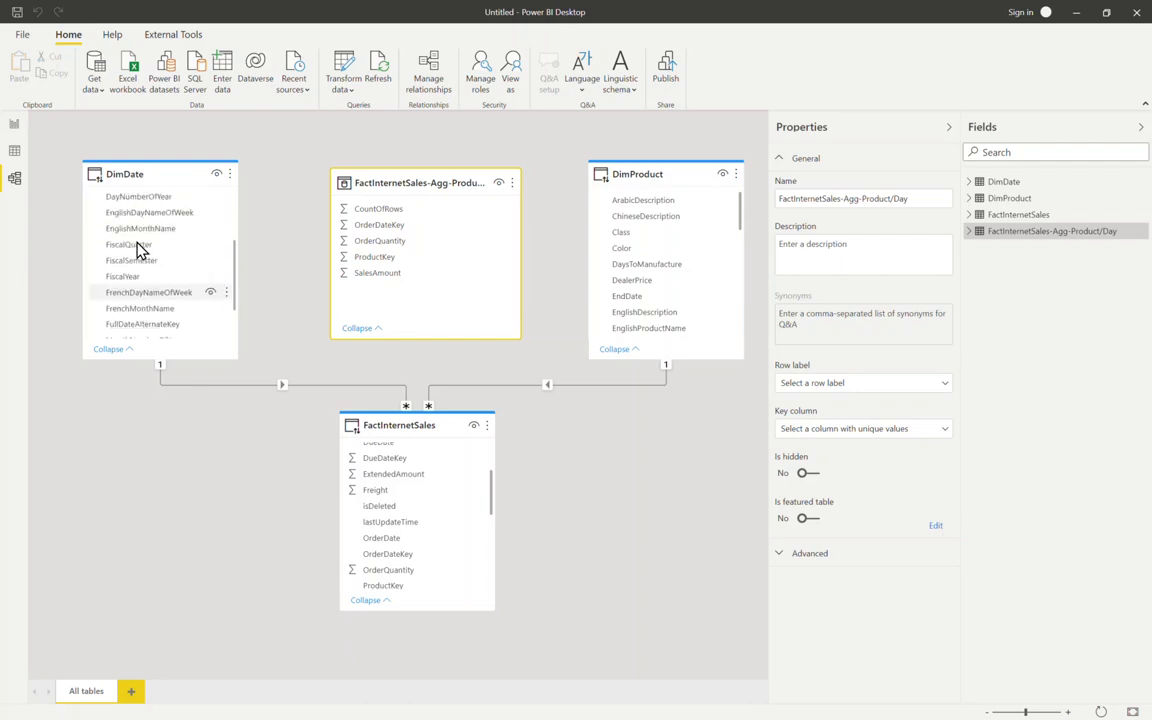
left_click_drag(381, 232, 130, 250)
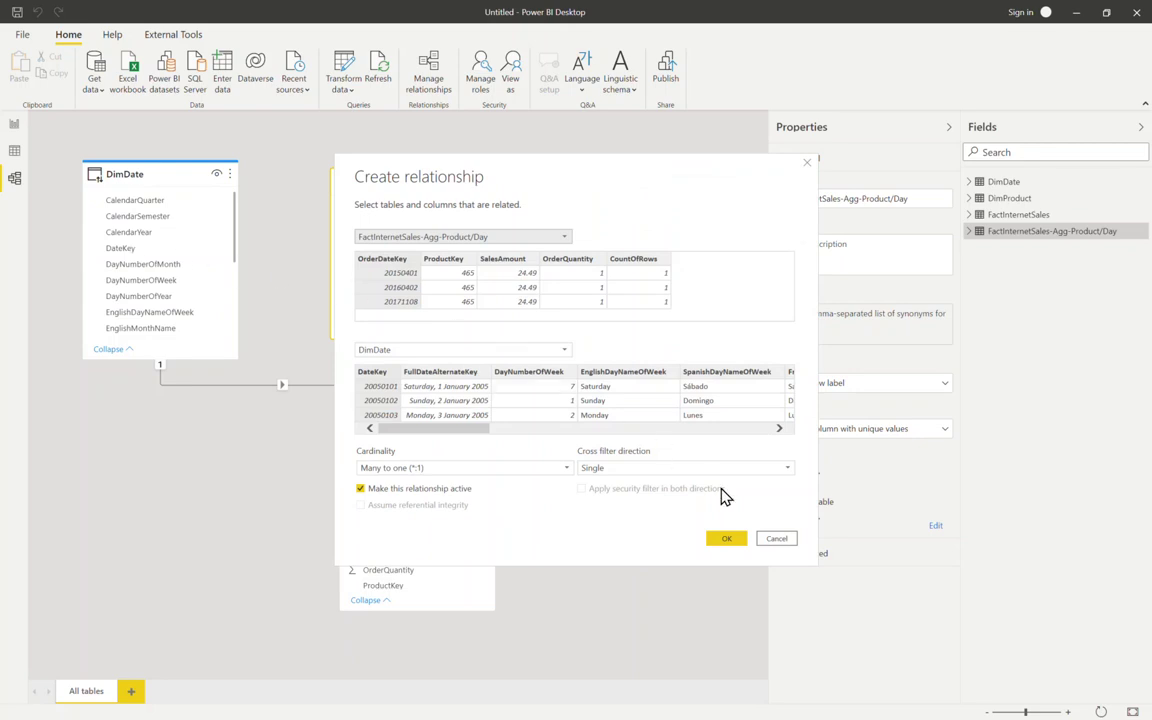
left_click(727, 538)
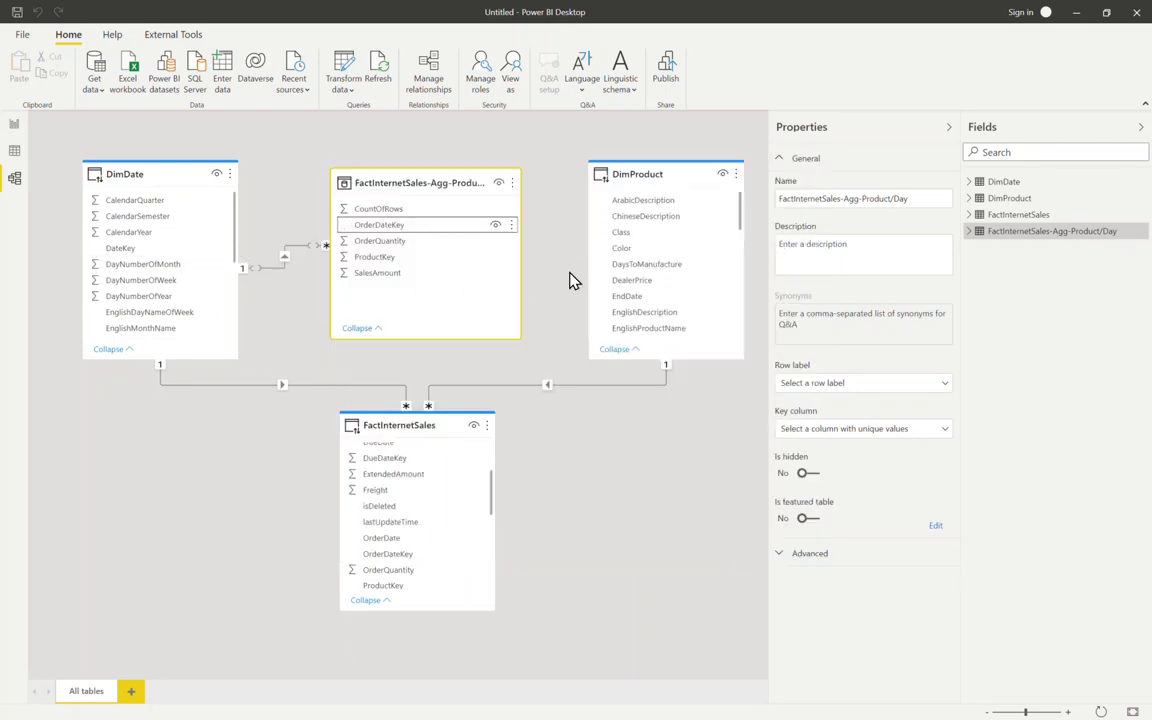
Relate the Agg table's ProductKey to DimProduct's ProductKey.
left_click(372, 262)
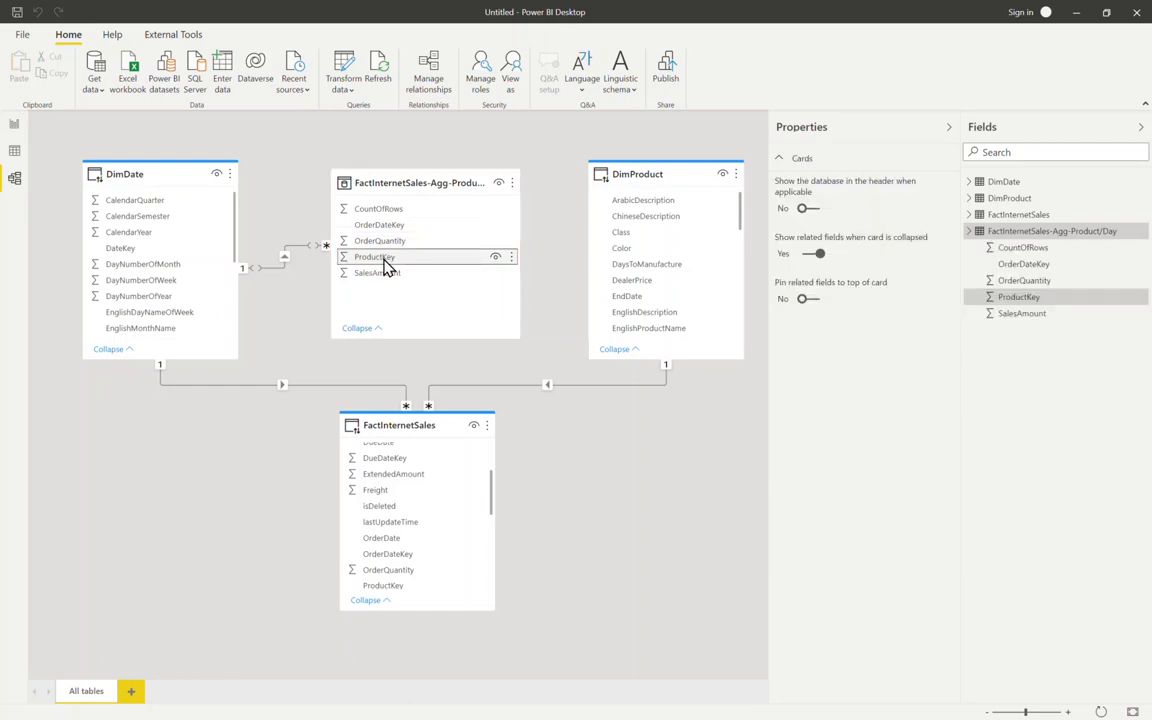
scroll(709, 284, "down", 2)
scroll(709, 284, "down", 3)
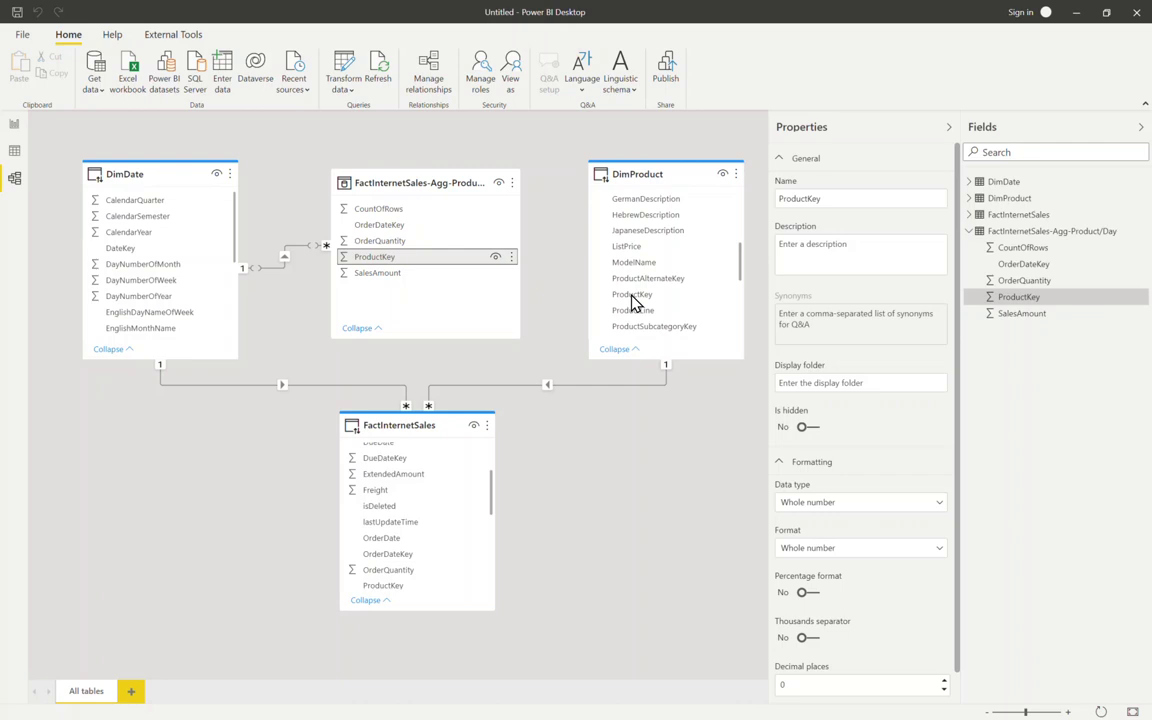
left_click_drag(632, 302, 632, 302)
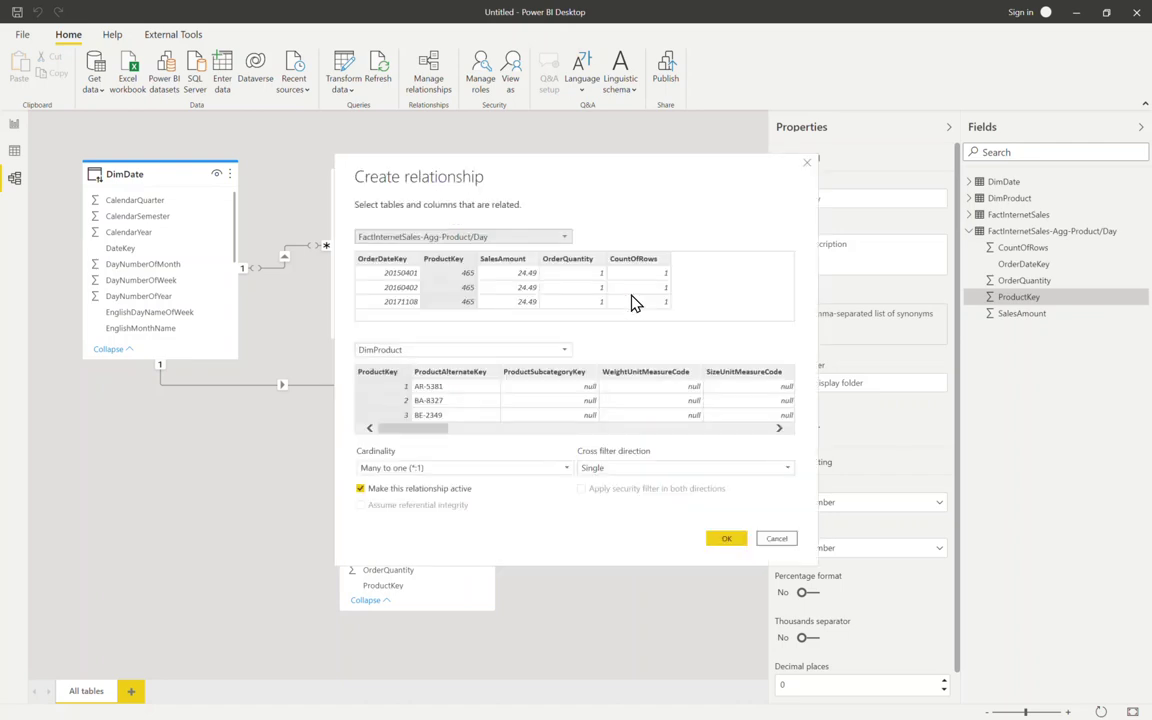
left_click(723, 541)
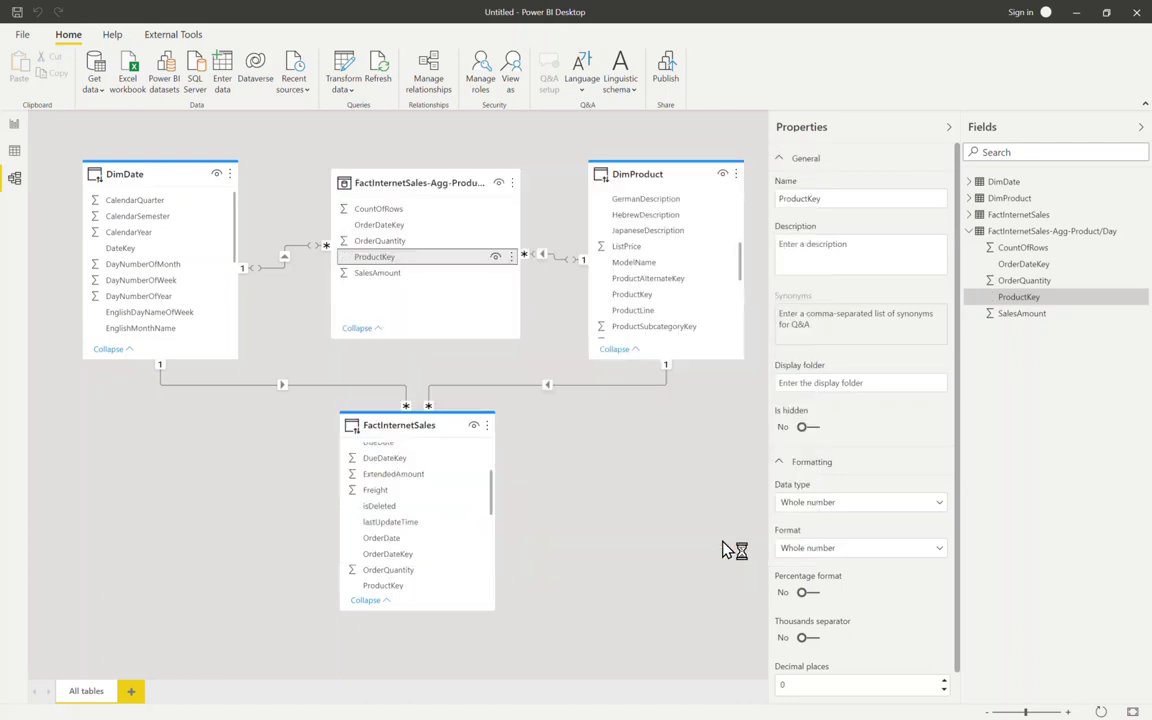
Launch DAX Studio from External Tools, connected to the model, and maximize it.
left_click(171, 35)
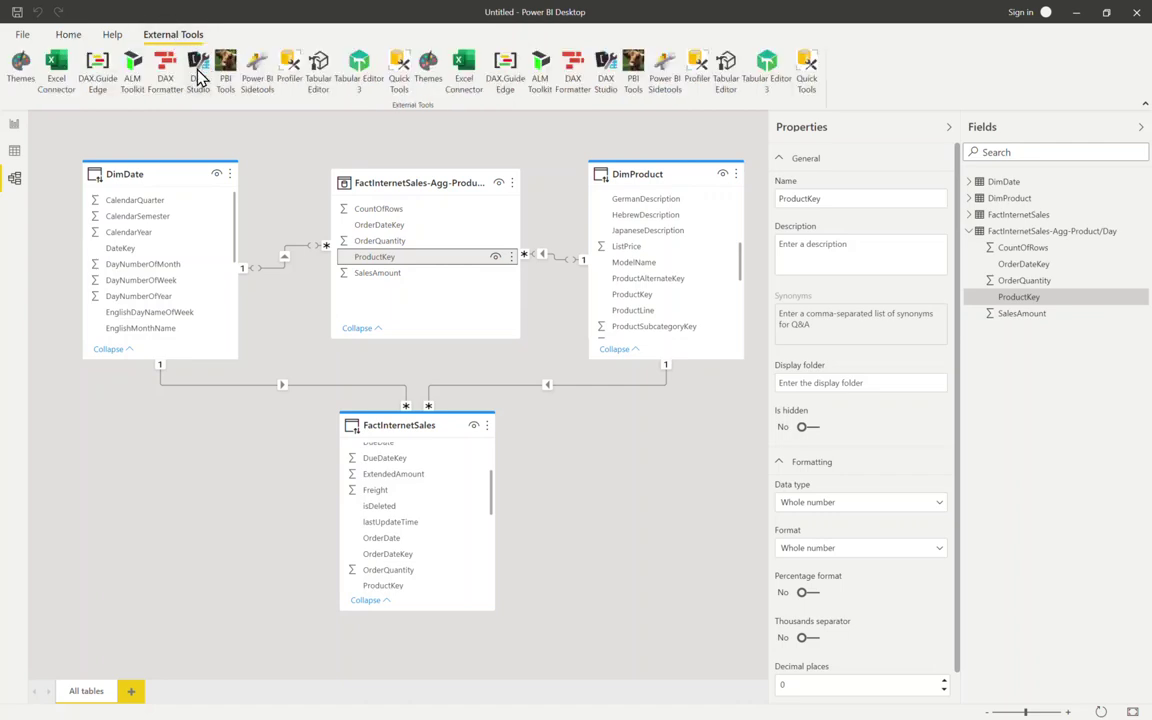
left_click(199, 75)
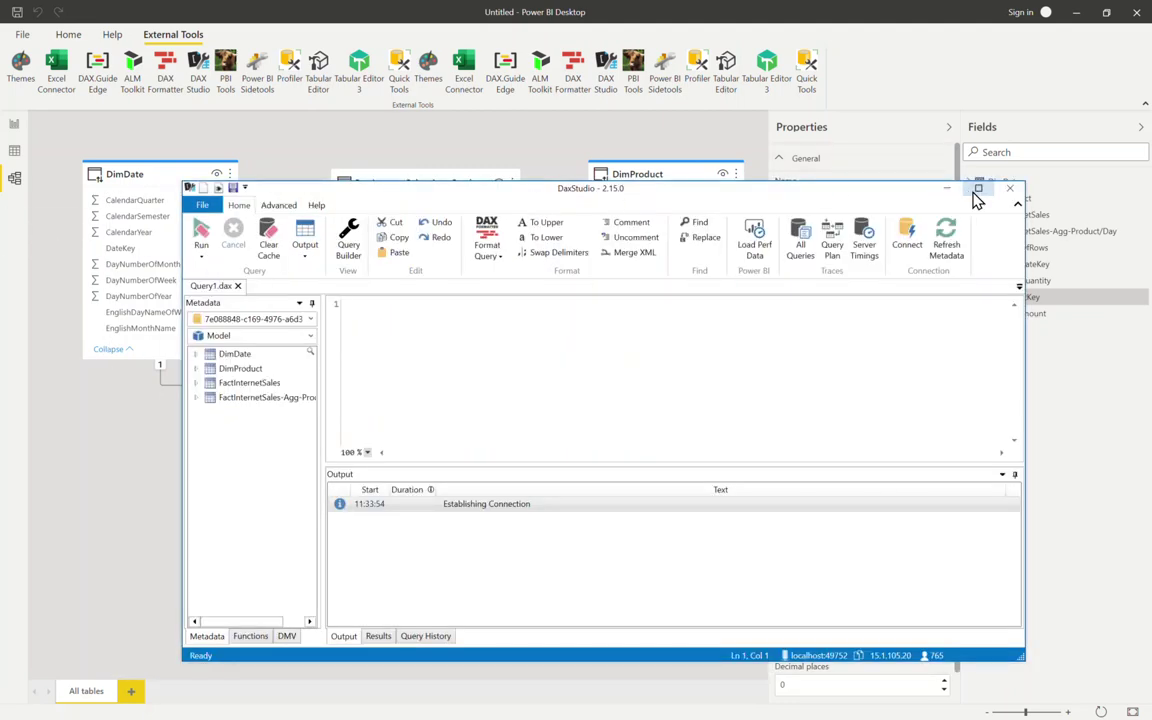
left_click(977, 189)
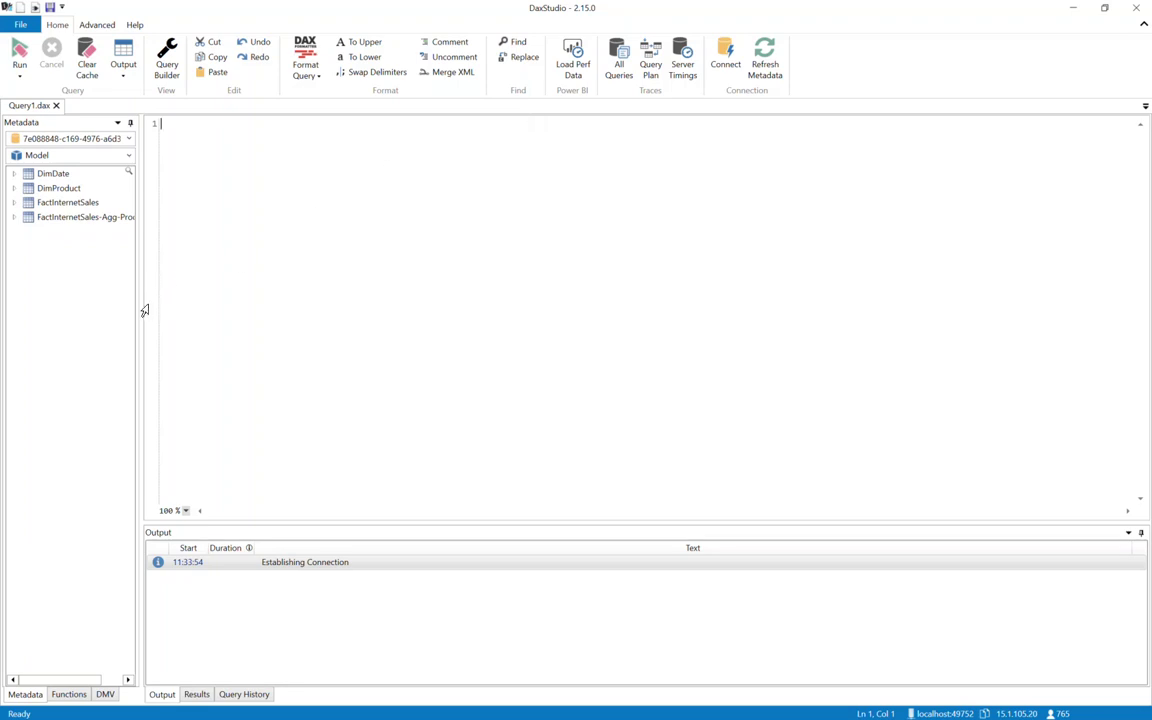
Widen the Metadata pane and paste the SUMMARIZECOLUMNS query by CalendarYear and Color into the editor.
left_click_drag(141, 309, 245, 310)
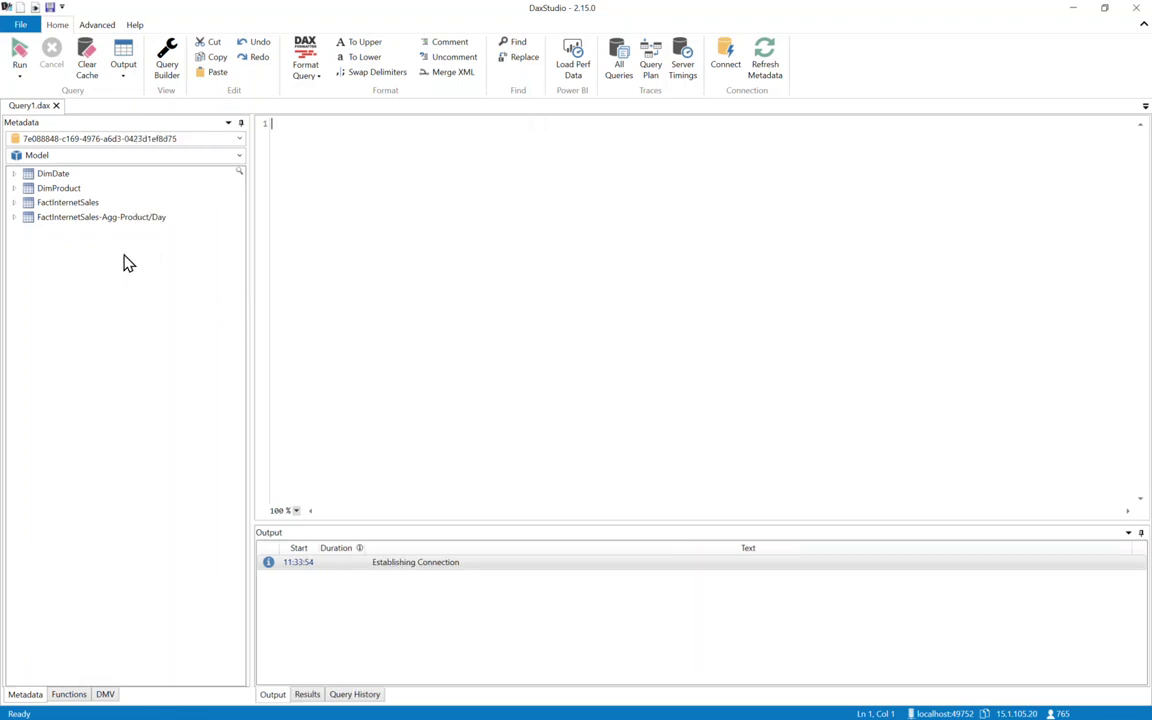
mouse_move(113, 228)
type("EVALUATE \tSUMMARIZECOLUMNS(  \t\t// GROUP BY COLUMNS \t\tDimDate[CalendarYear] , \t\tDimProduct[Color] ,  \t\t// AGGREGATE CALCULATIONS \t\t\"Sum of Sales Amount\" , [Sum of Sales Amount] , \t\t\"Sum of Order Quantity\" , [Sum of Order Quantity], \t\t\"Count of Transactions\" , [Count of Sales] \t\t)")
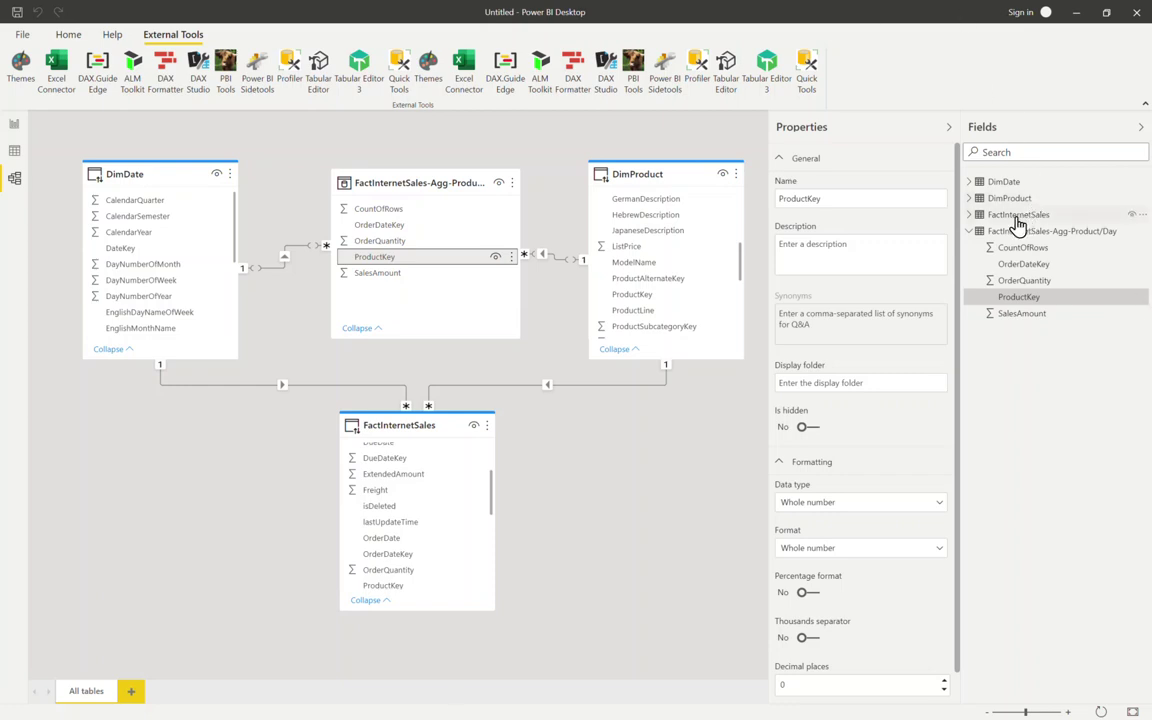
left_click(1143, 217)
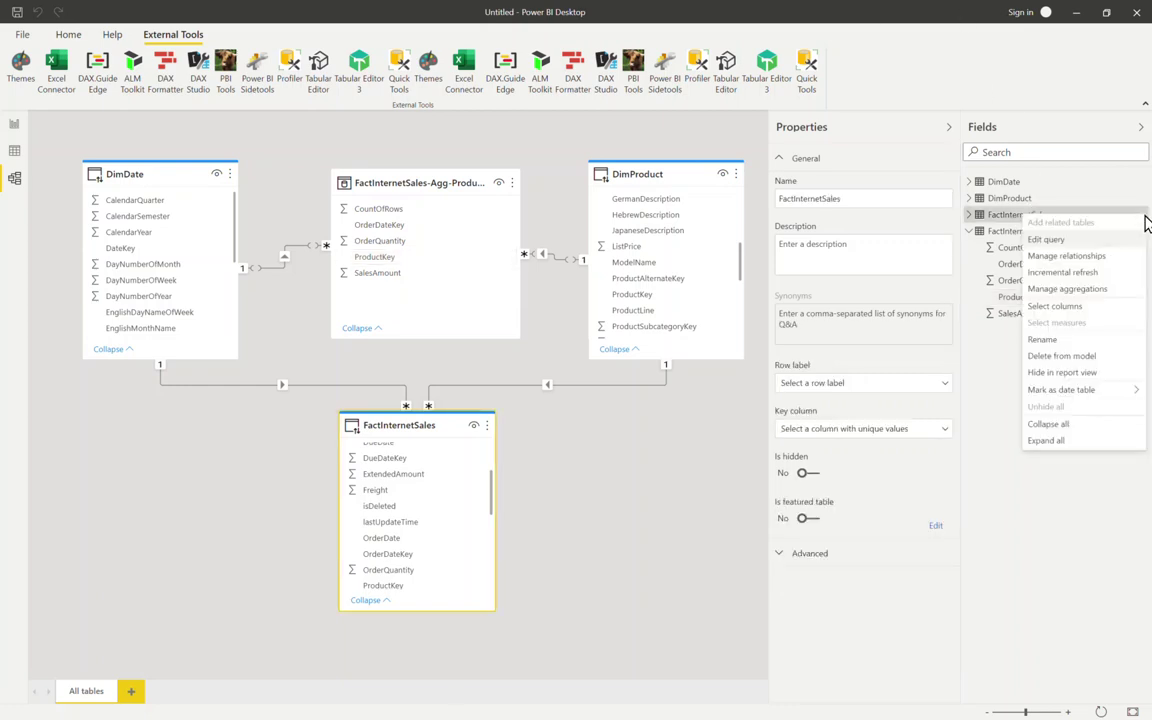
In Report view, create the Sum of Sales Amount measure = SUM('FactInternetSales'[SalesAmount]).
left_click(16, 135)
left_click(16, 130)
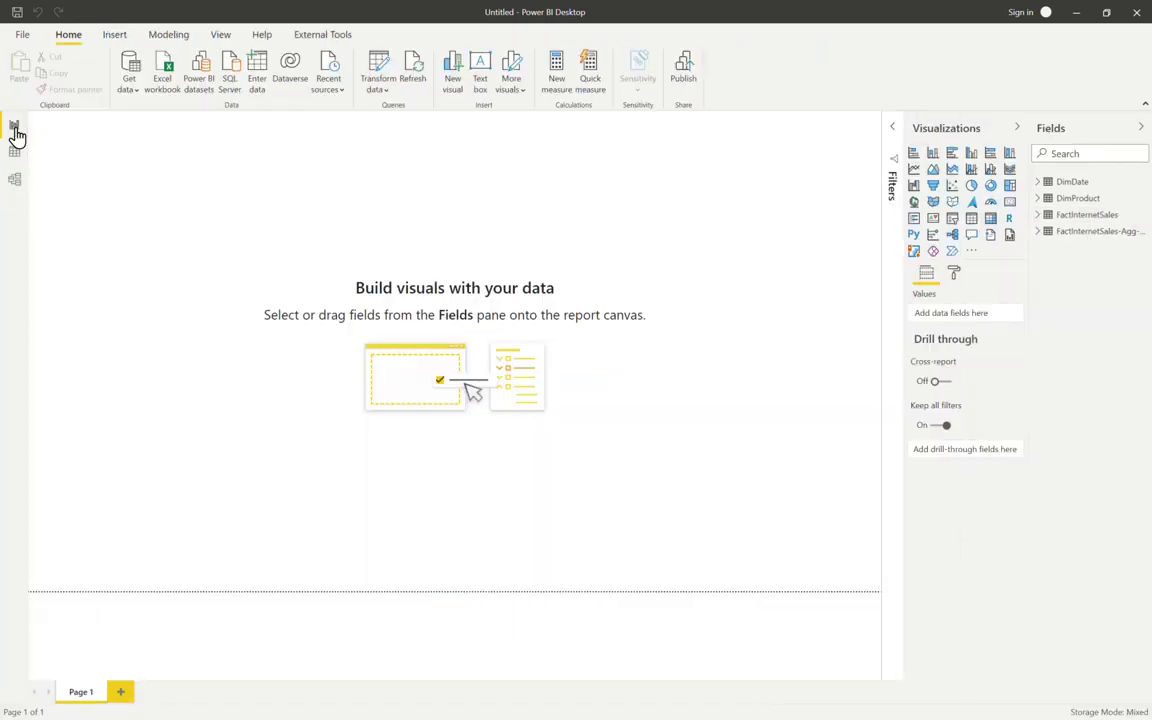
left_click(1143, 217)
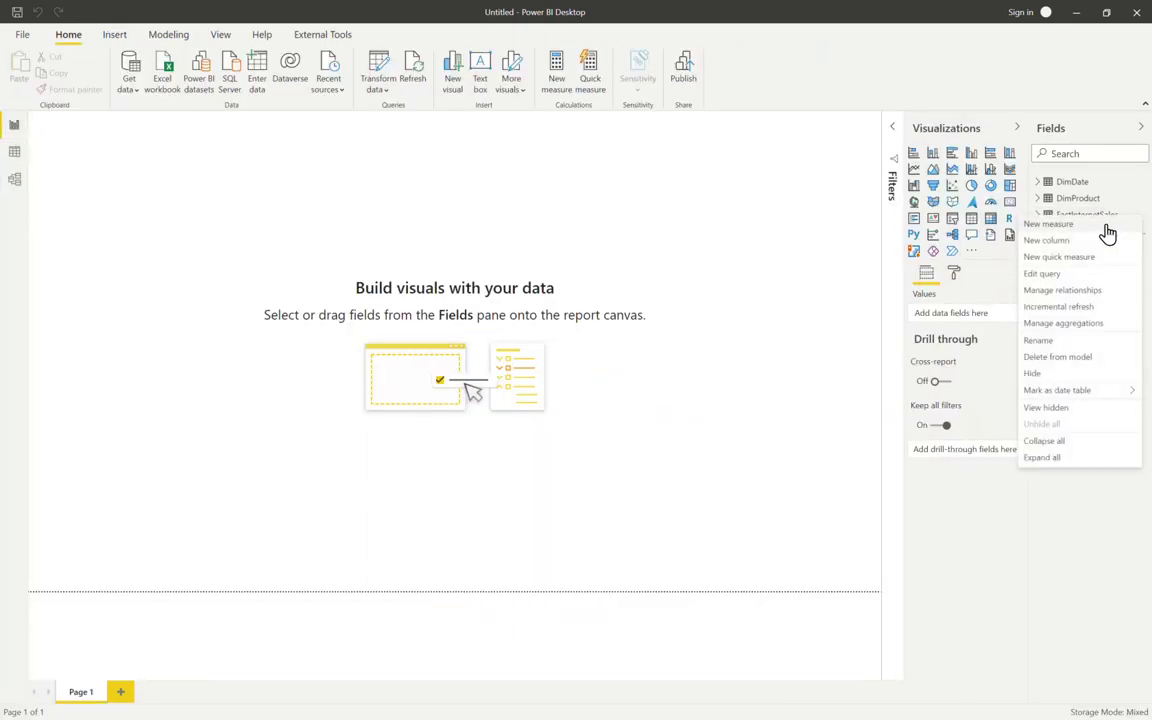
left_click(1105, 231)
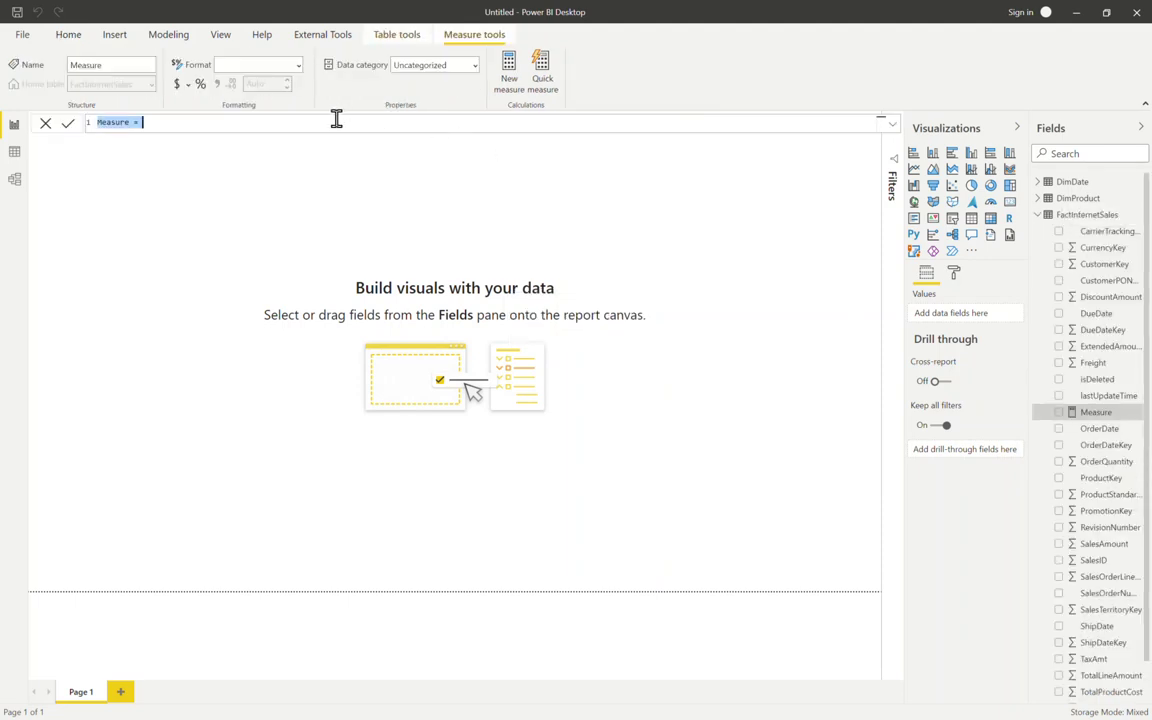
type("Sum of Sales Amount = SUM('FactInternetSales'[SalesAmount])")
double_click(202, 122)
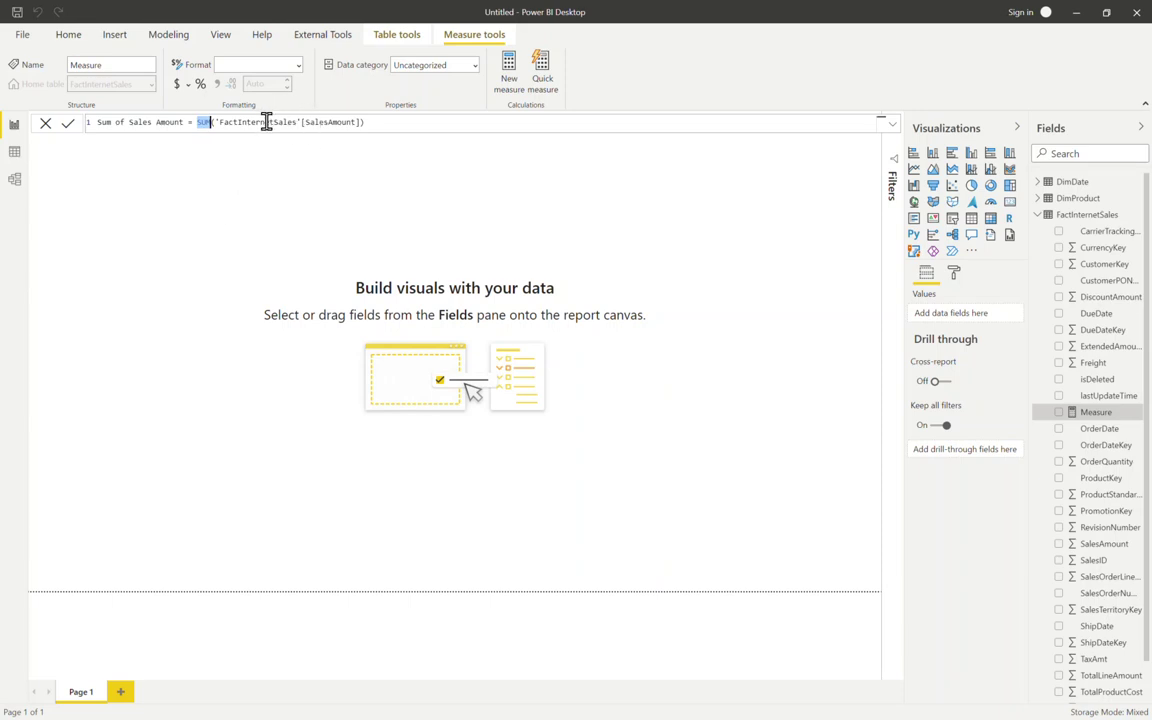
left_click(68, 124)
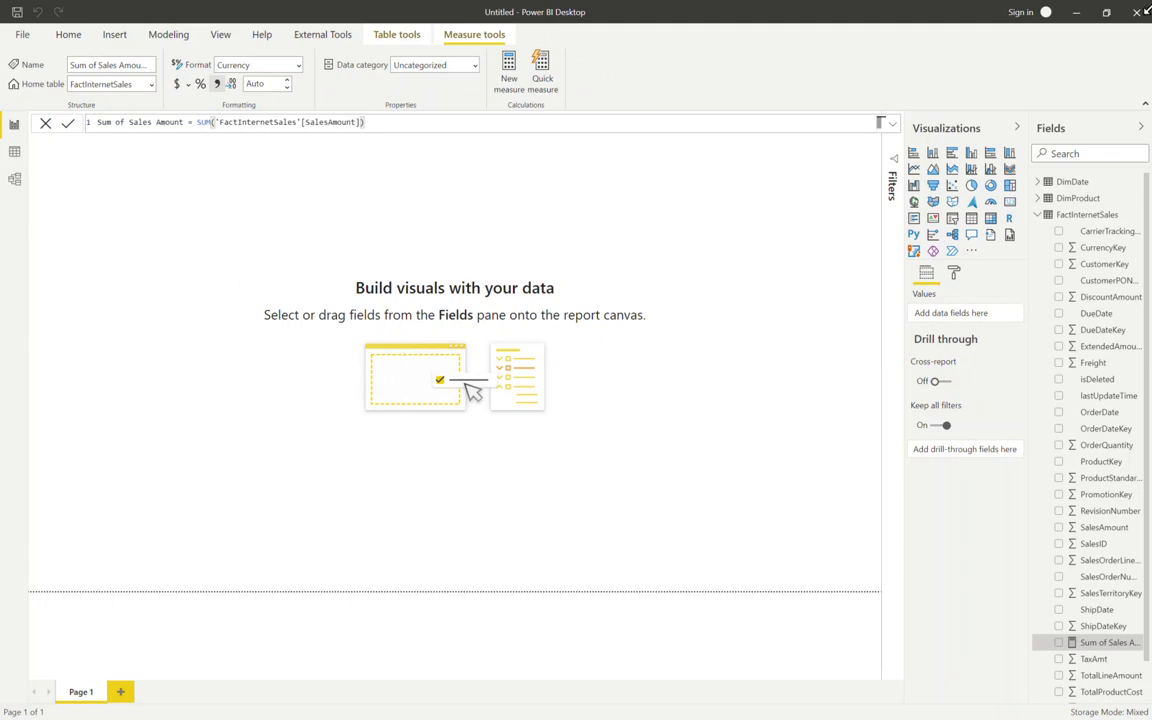
Commit a second Sum of Sales Amount measure, which is rejected as a duplicate name.
right_click(1137, 216)
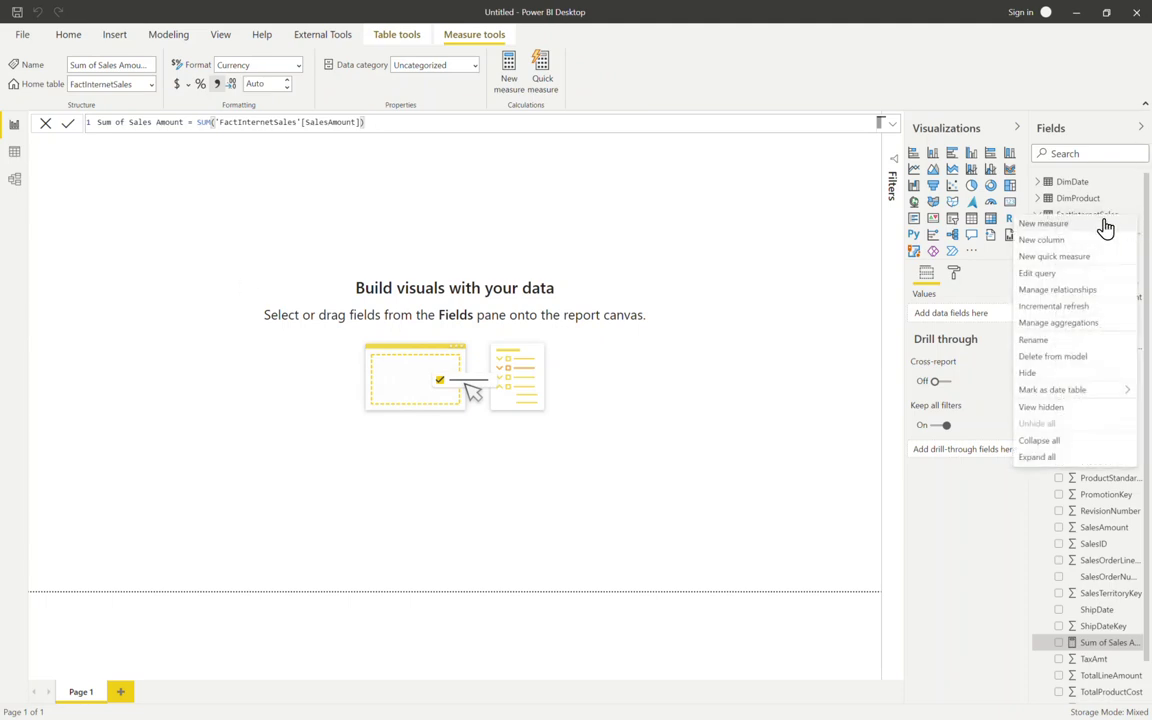
key("Escape")
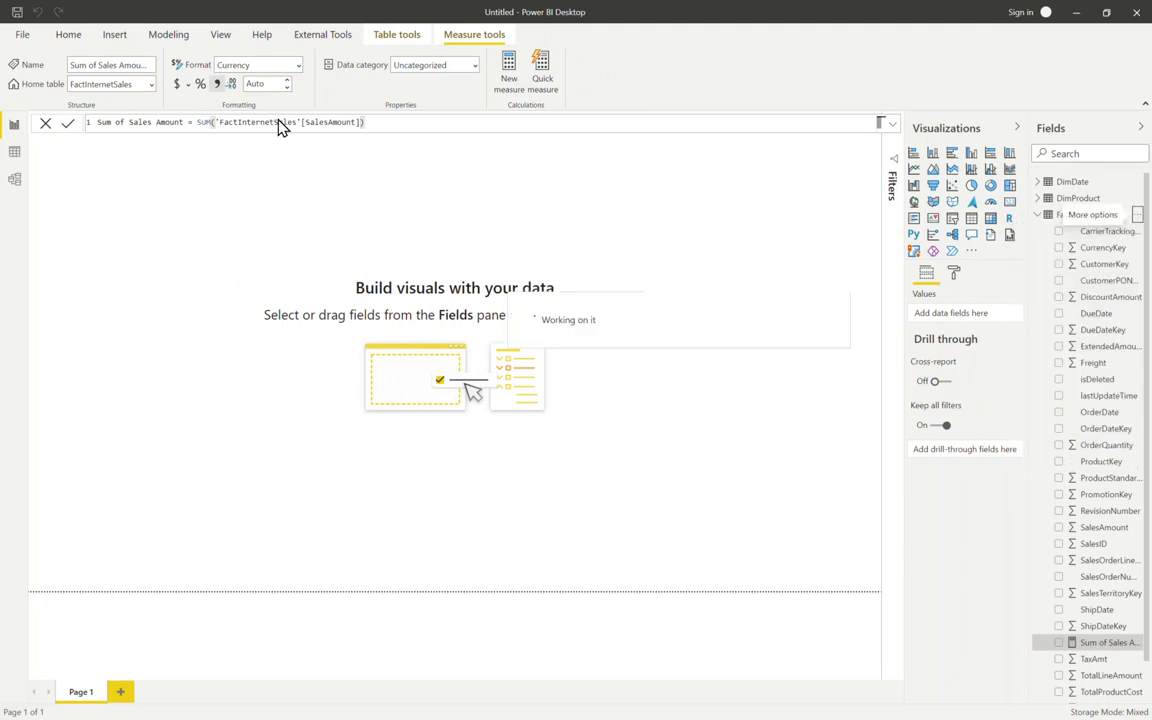
type("Sum of Sales Amount = SUM('FactInternetSales'[SalesAmount])")
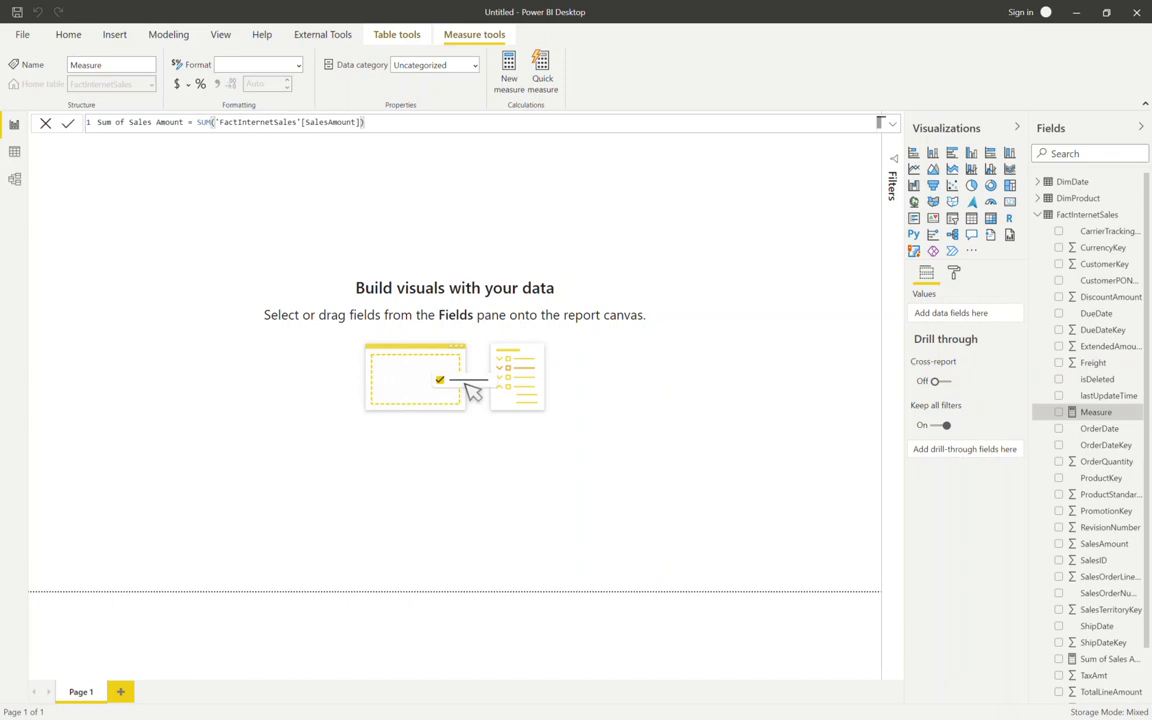
key("Return")
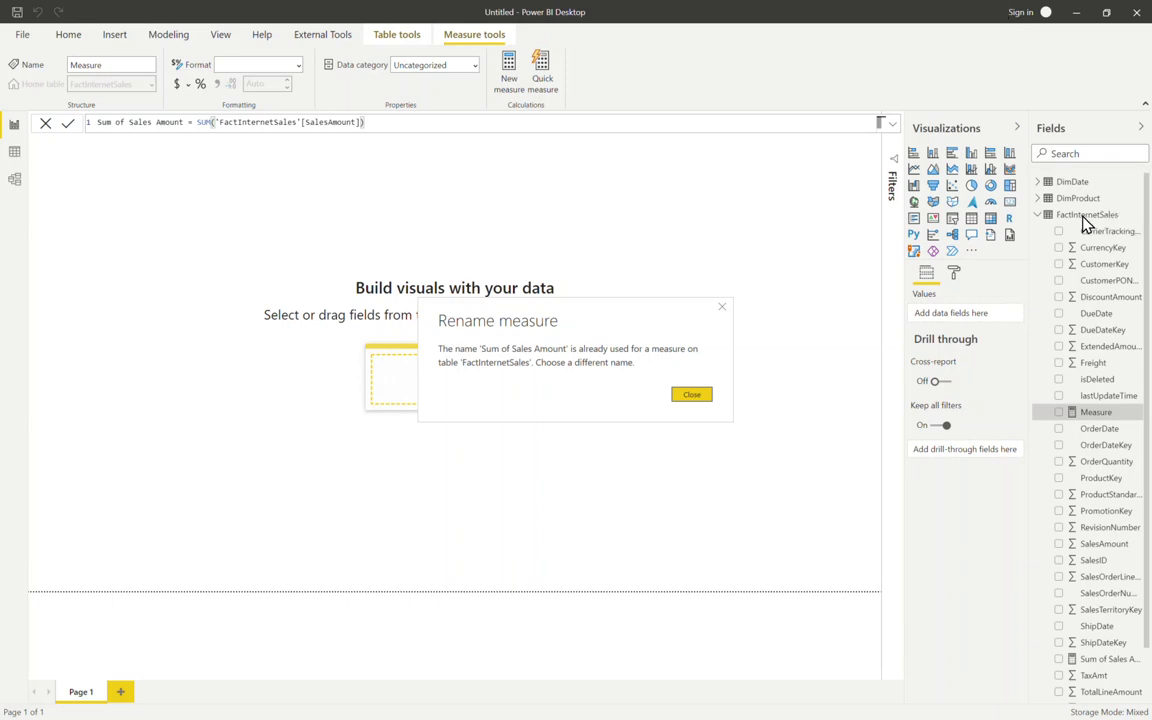
Replace the rejected formula with a Sum of Order Quantity measure on OrderQuantity.
left_click(689, 396)
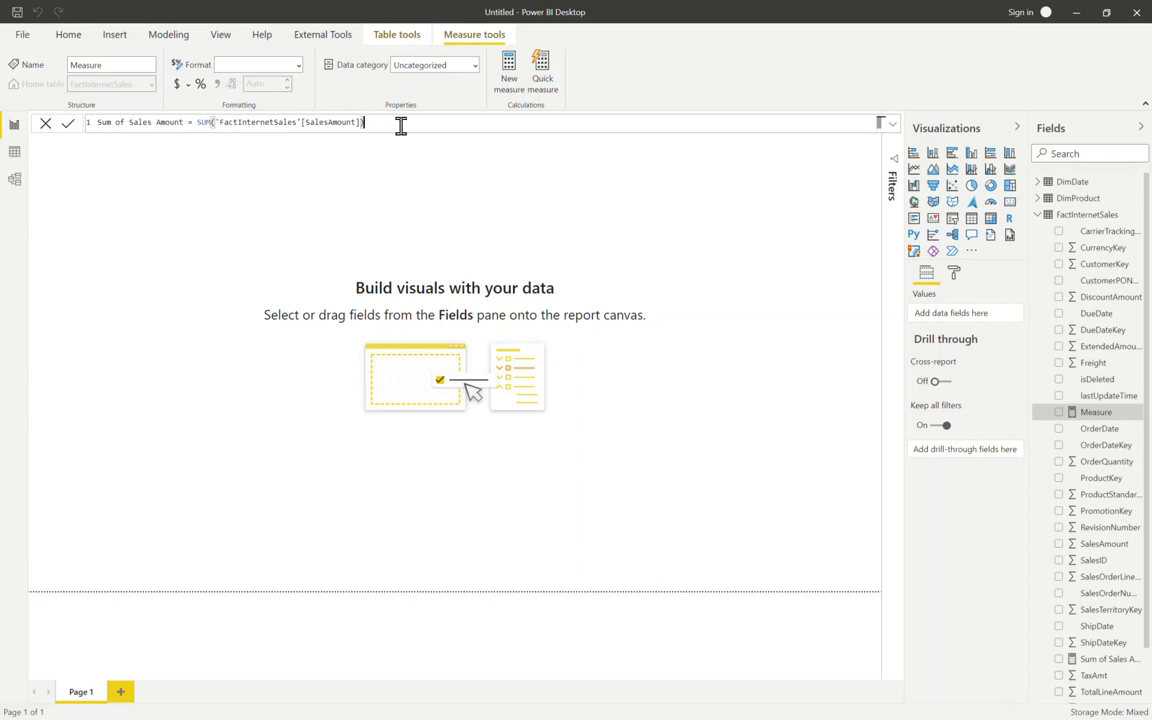
left_click_drag(362, 118, 40, 118)
type("Sum of Order Quantity = SUM('FactInternetSales'[OrderQuantity])")
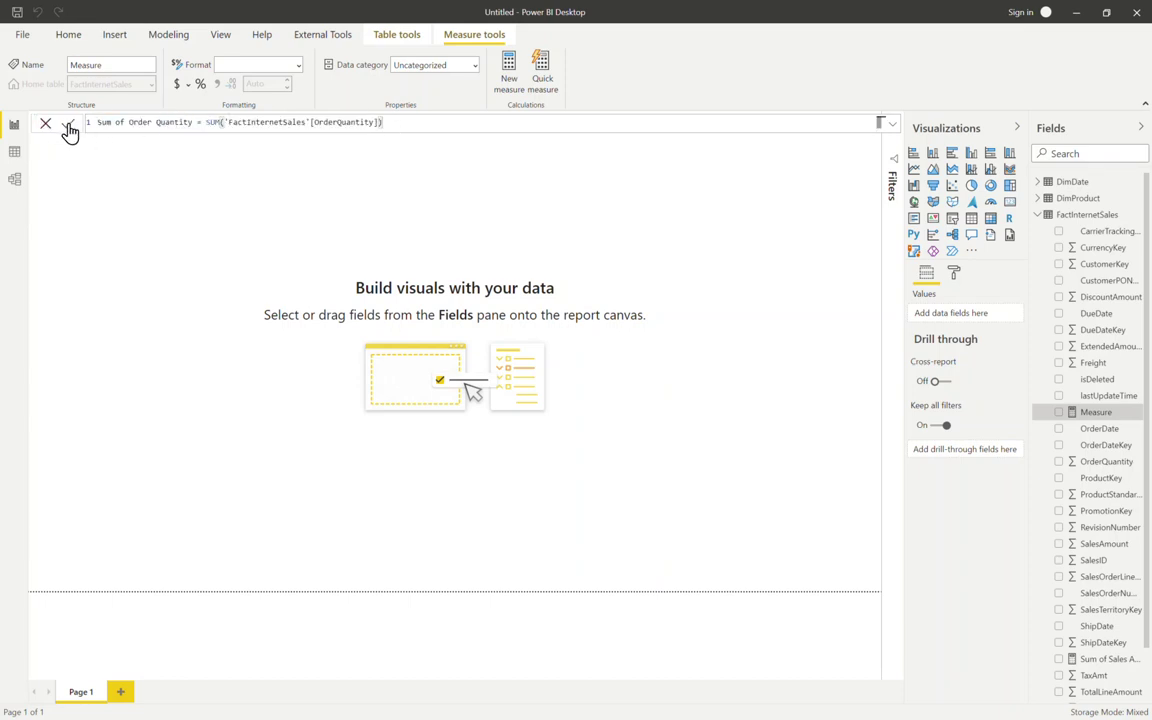
key("Return")
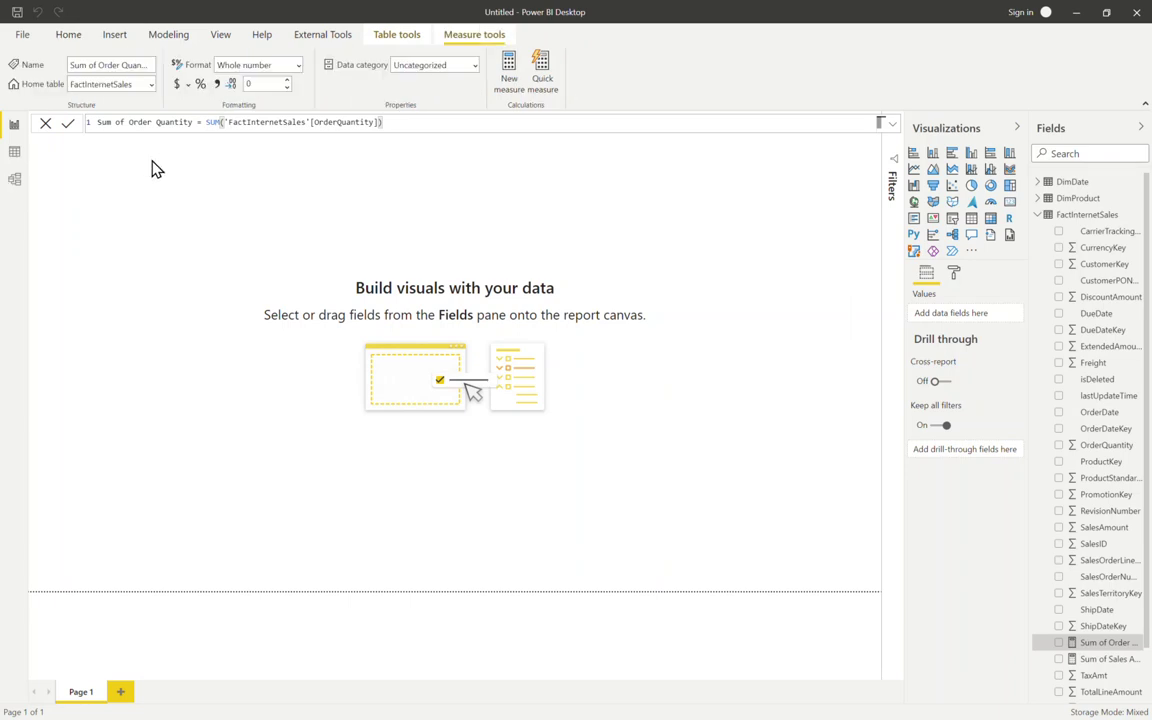
Add a Count of Sales measure using COUNTROWS of FactInternetSales.
right_click(1139, 222)
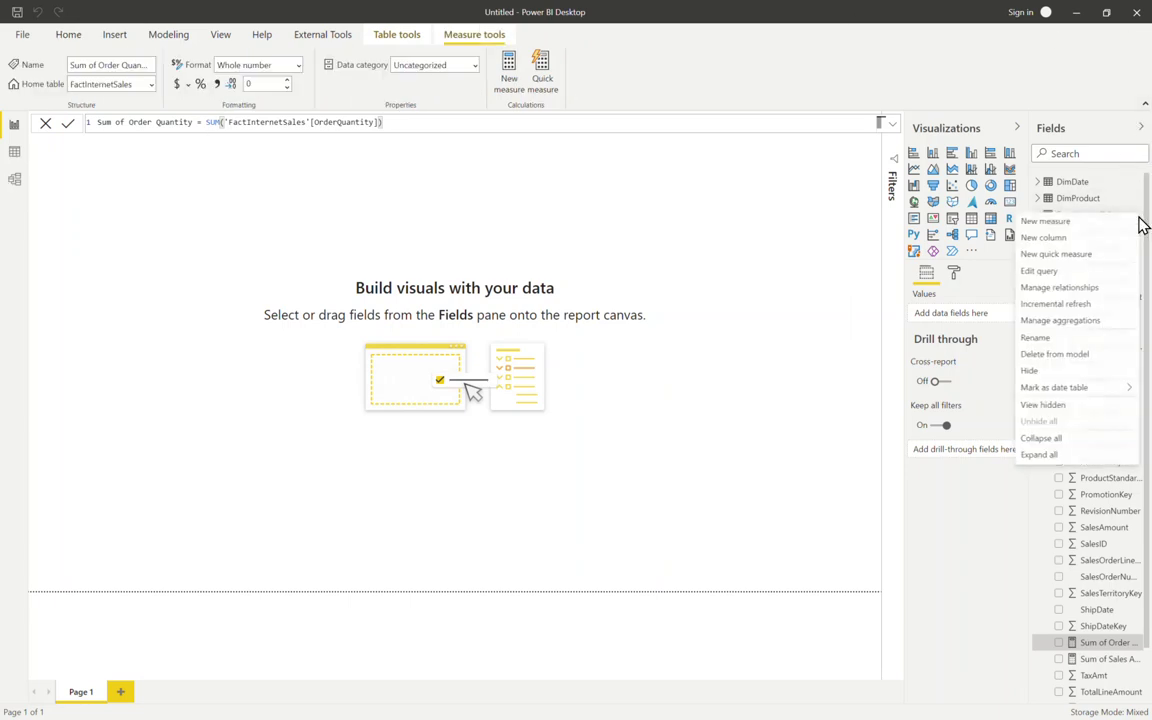
left_click(478, 190)
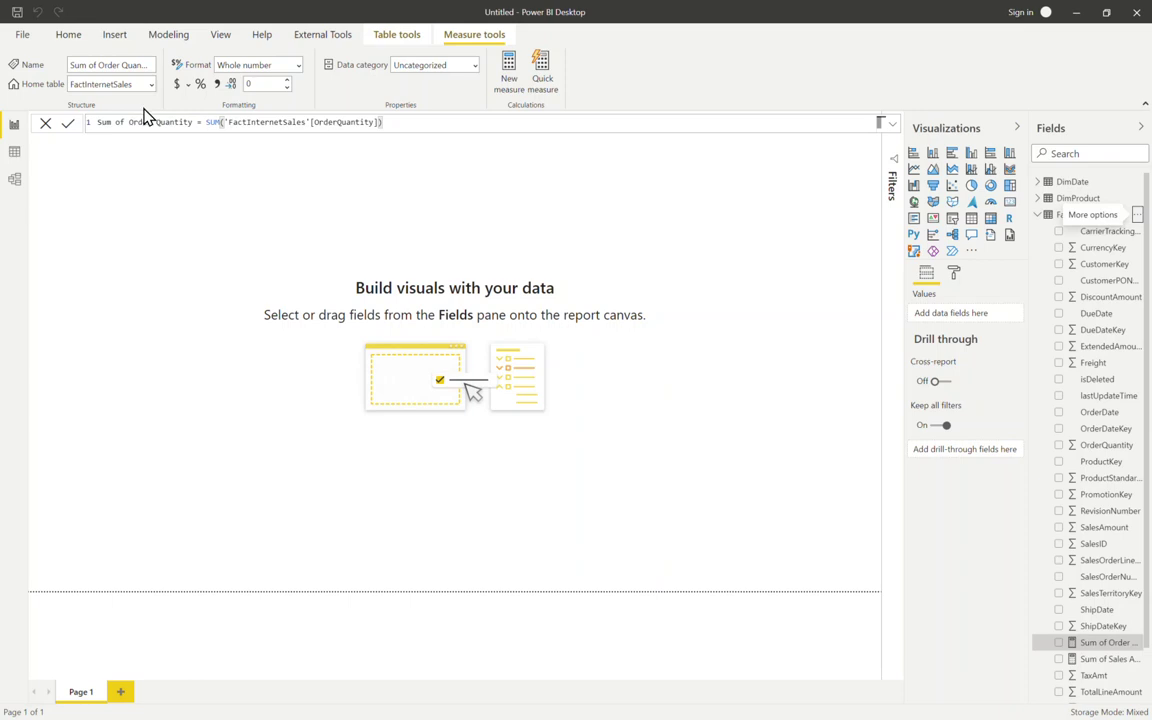
left_click_drag(188, 127, 39, 121)
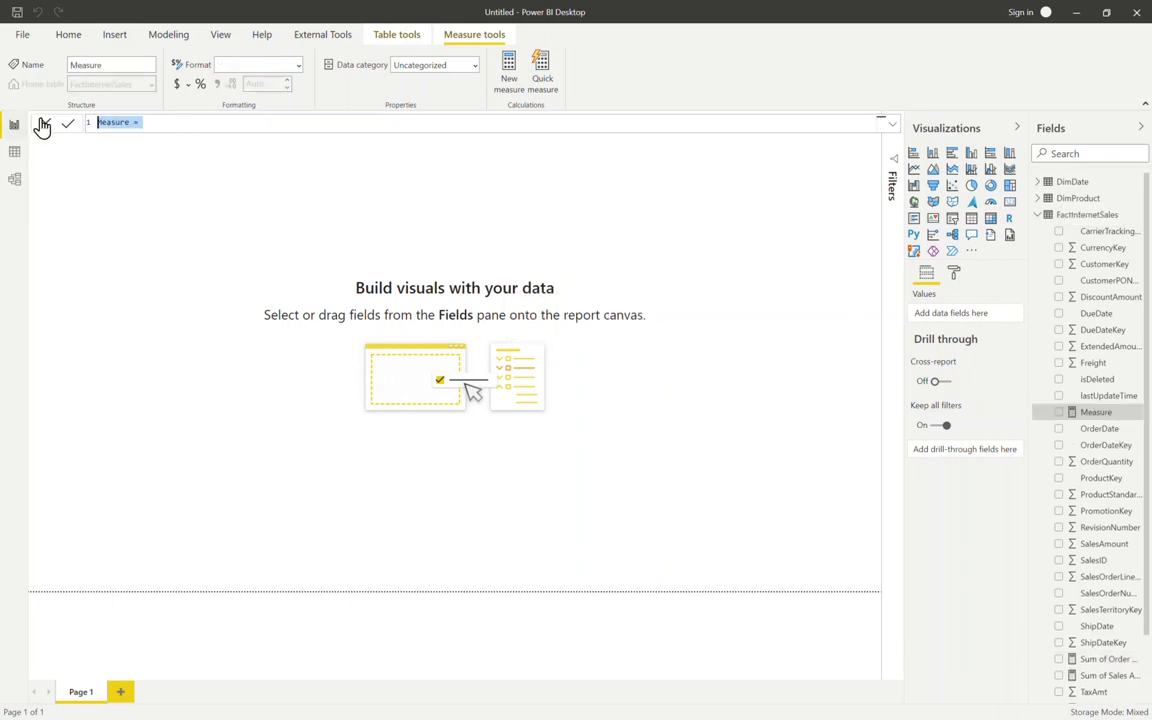
type("Count of Sales = COUNTROWS(FactInternetSales)")
left_click(68, 124)
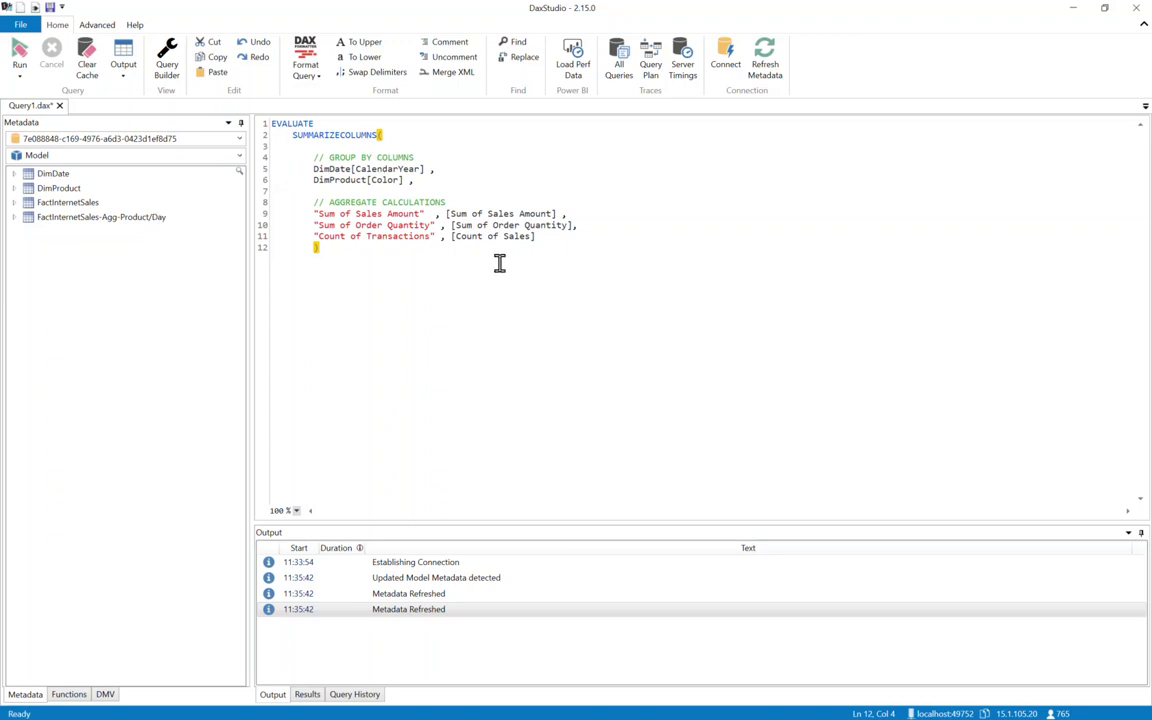
Turn on the Server Timings trace and run the SUMMARIZECOLUMNS query.
left_click(684, 68)
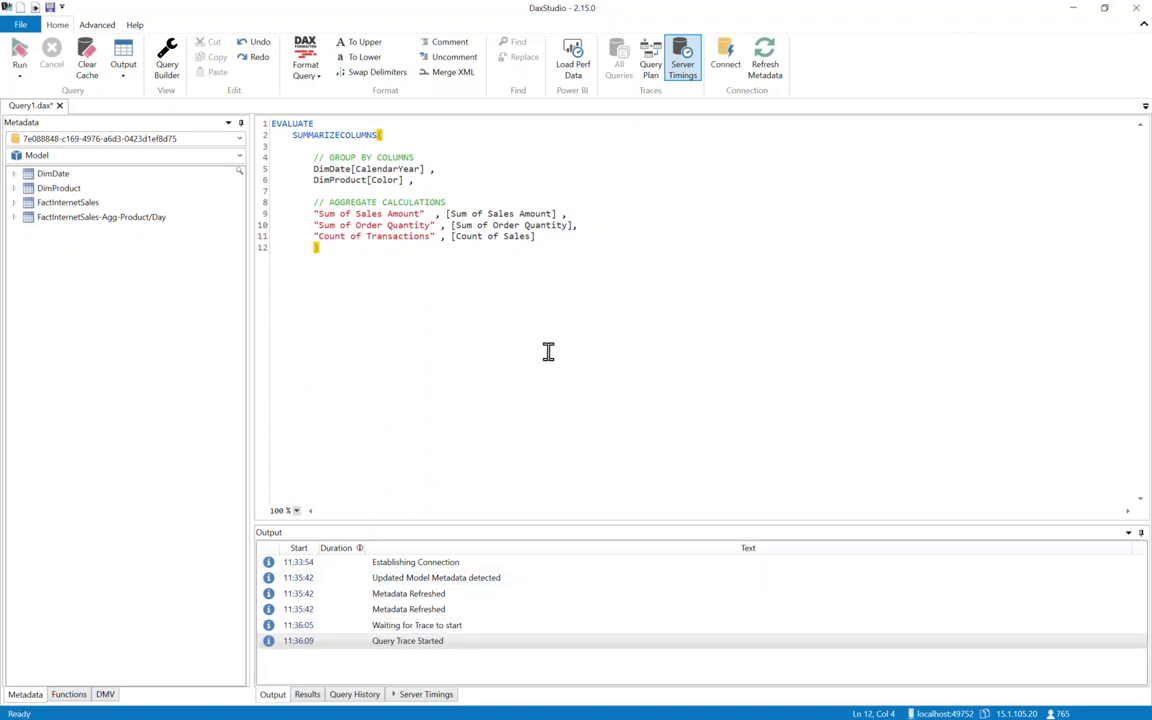
left_click(21, 57)
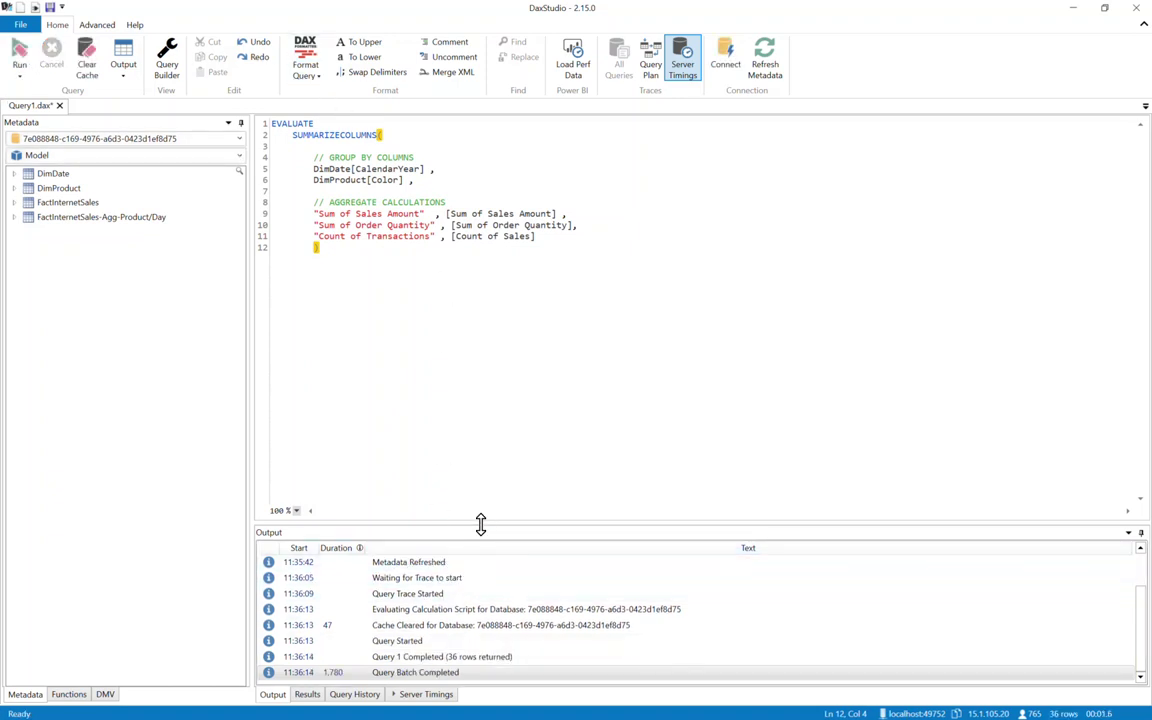
Check the 36 result rows and inspect the single 1,611 ms SQL storage-engine query's full SQL.
left_click(309, 695)
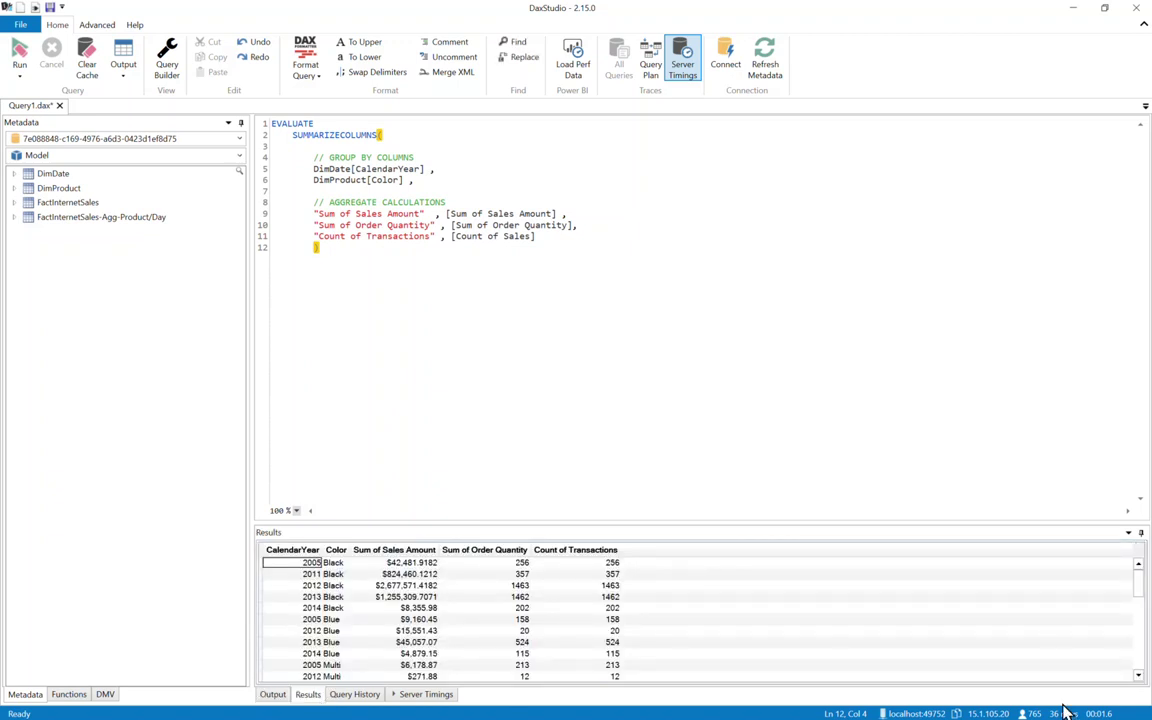
left_click(416, 695)
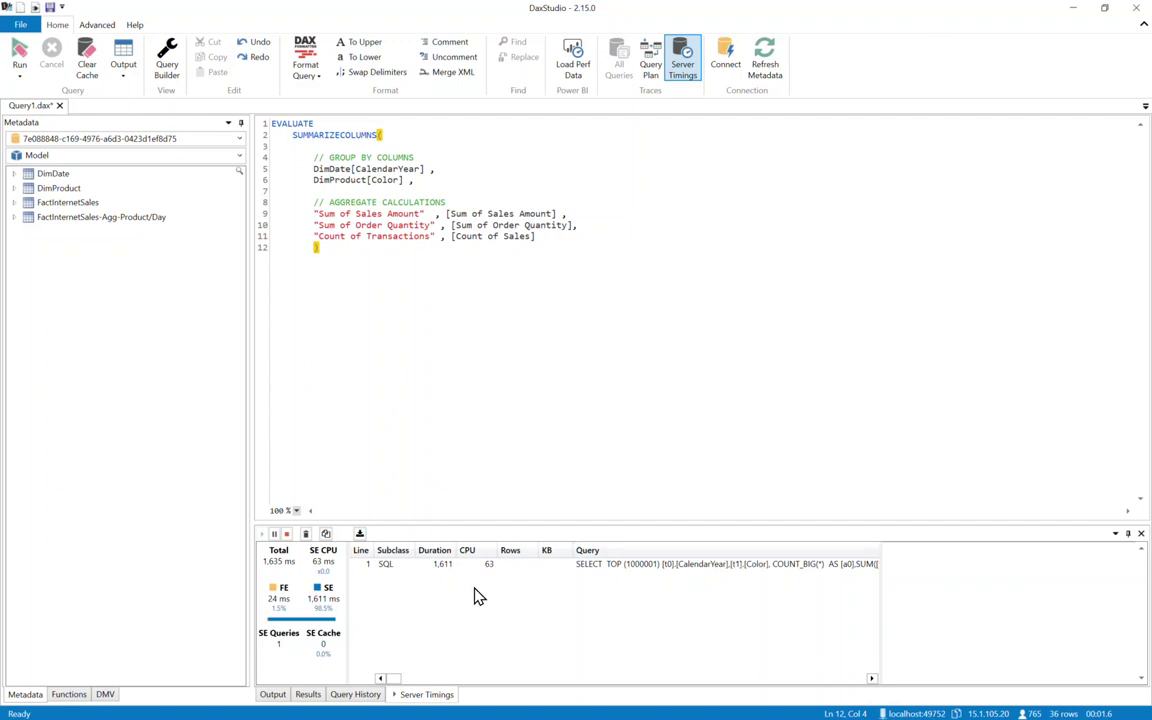
left_click(392, 568)
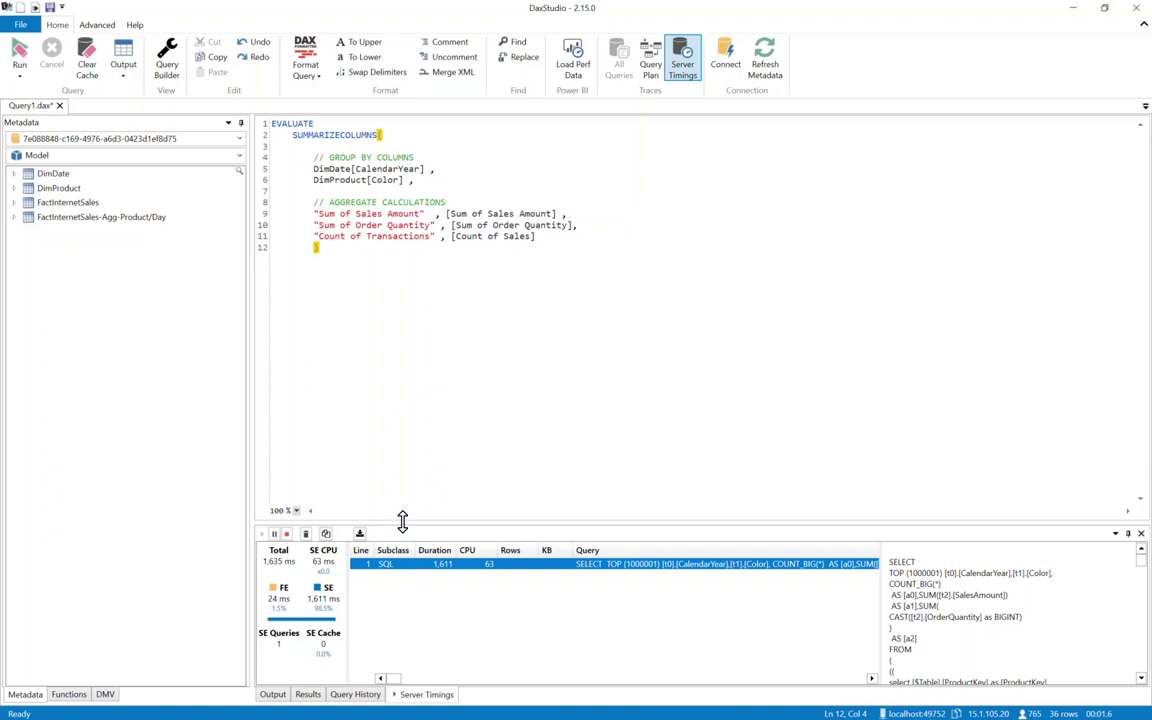
Enlarge the Server Timings panel, scroll through the storage-engine SQL text, then minimize DAX Studio.
left_click_drag(401, 523, 371, 362)
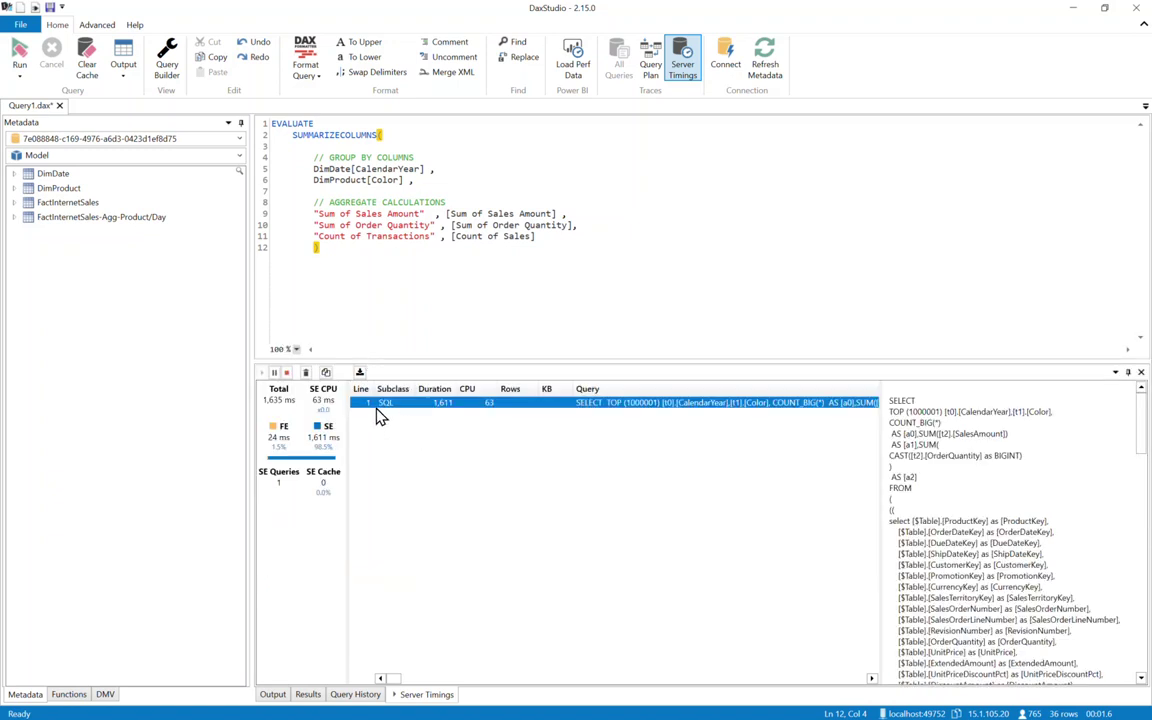
left_click(897, 419)
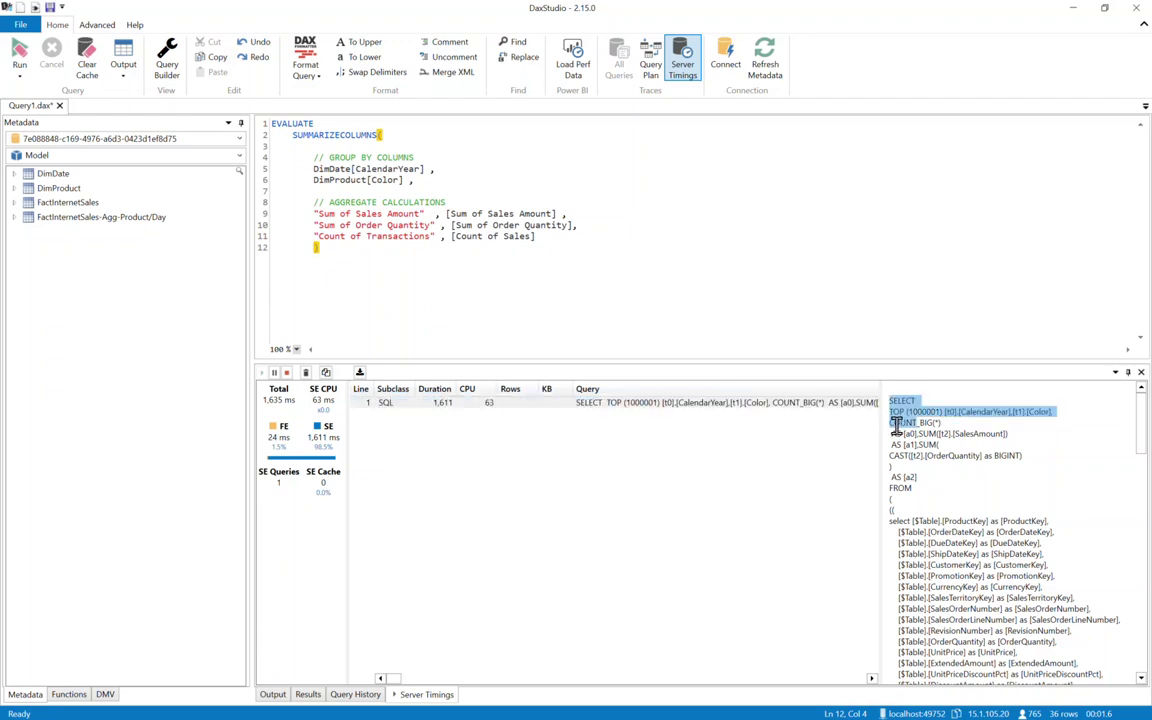
left_click_drag(1145, 450, 1147, 398)
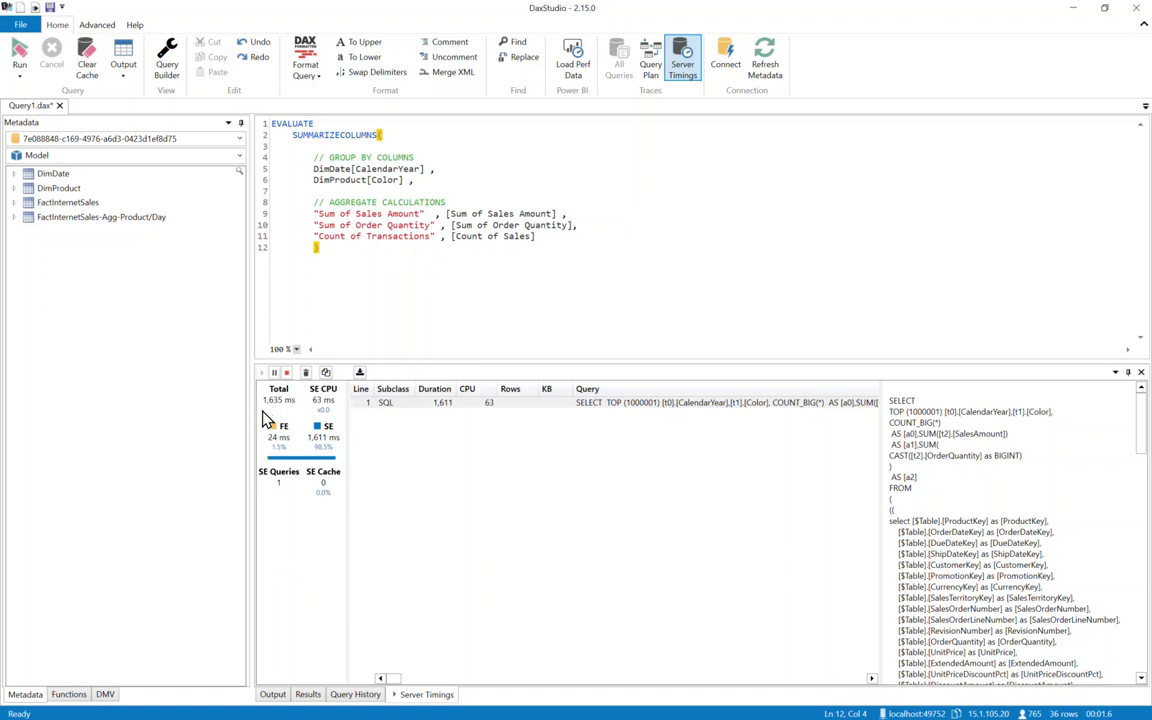
mouse_move(274, 410)
left_click(1074, 14)
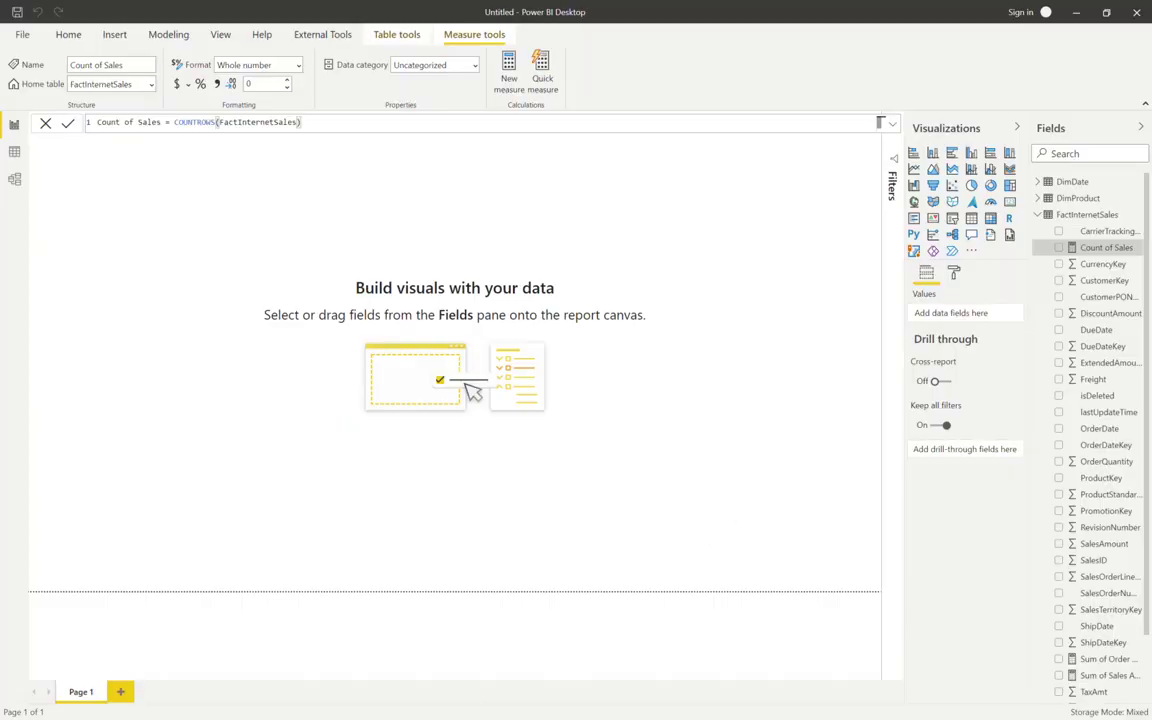
Open Manage aggregations for the FactInternetSales-Agg-Product/Day table from the model diagram view.
left_click(15, 182)
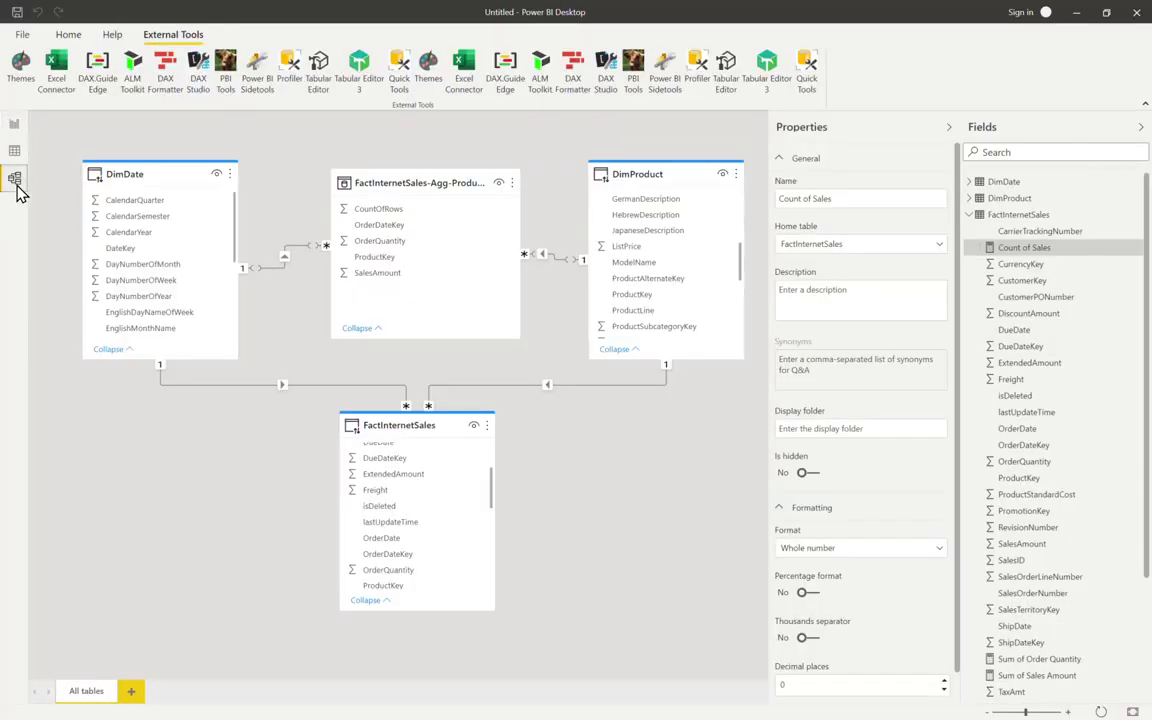
mouse_move(390, 175)
left_click(511, 188)
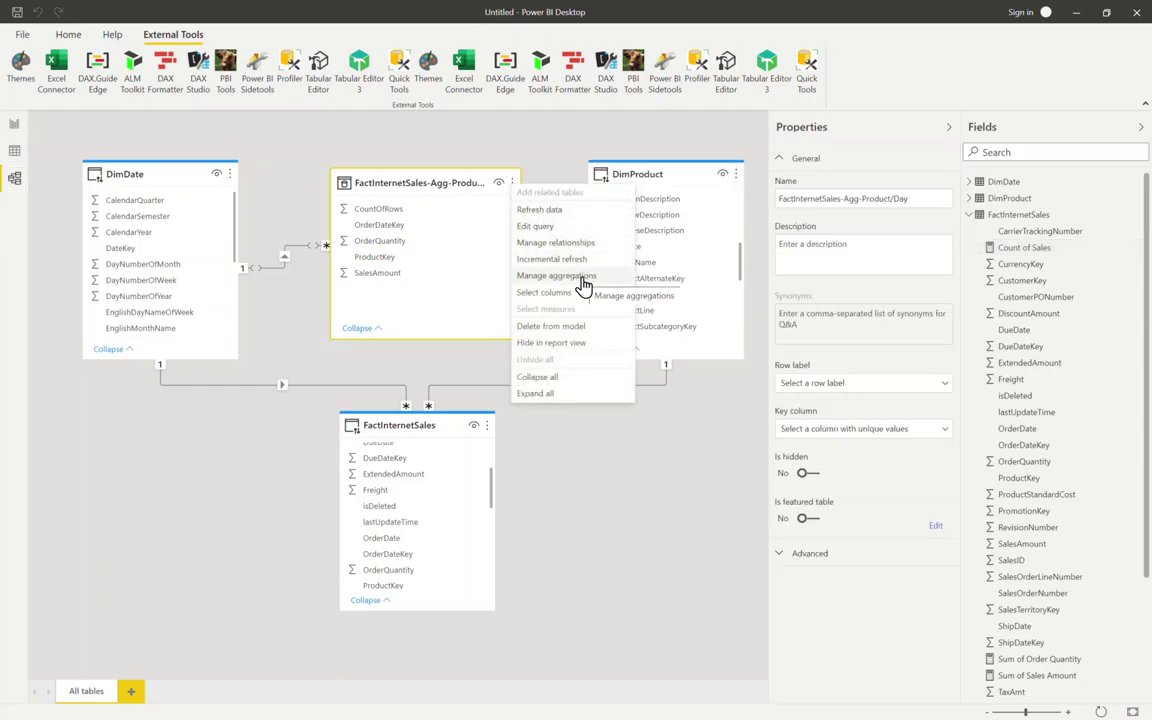
key("Escape")
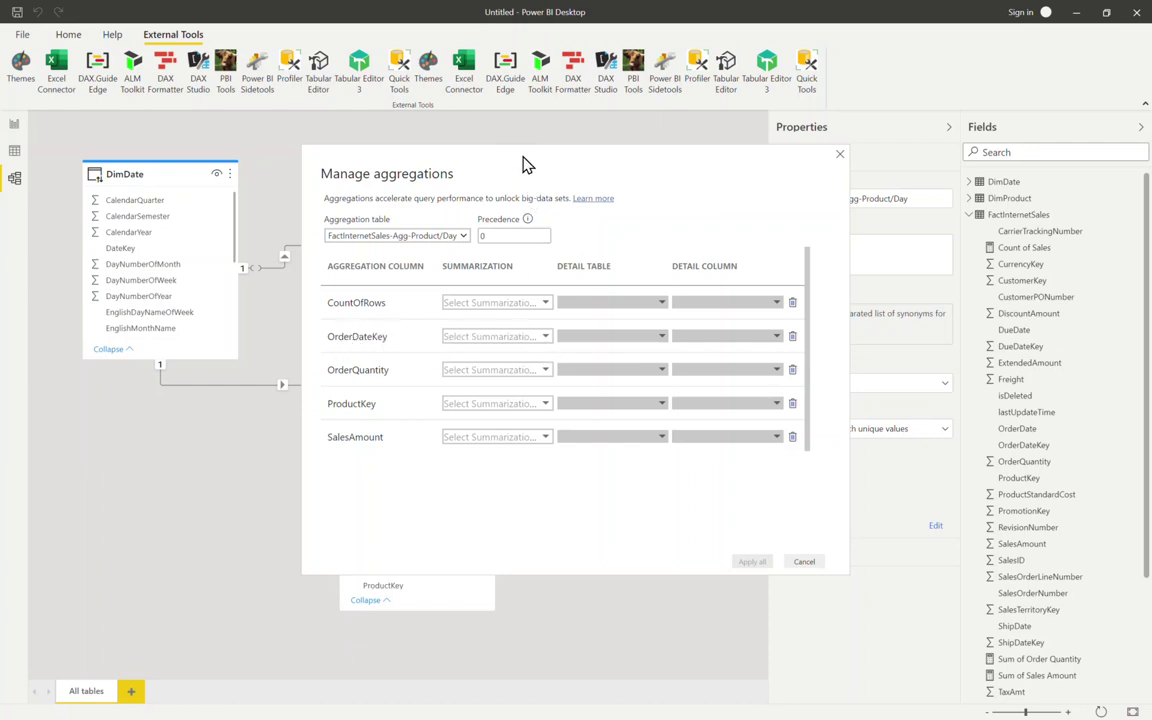
left_click_drag(527, 163, 706, 200)
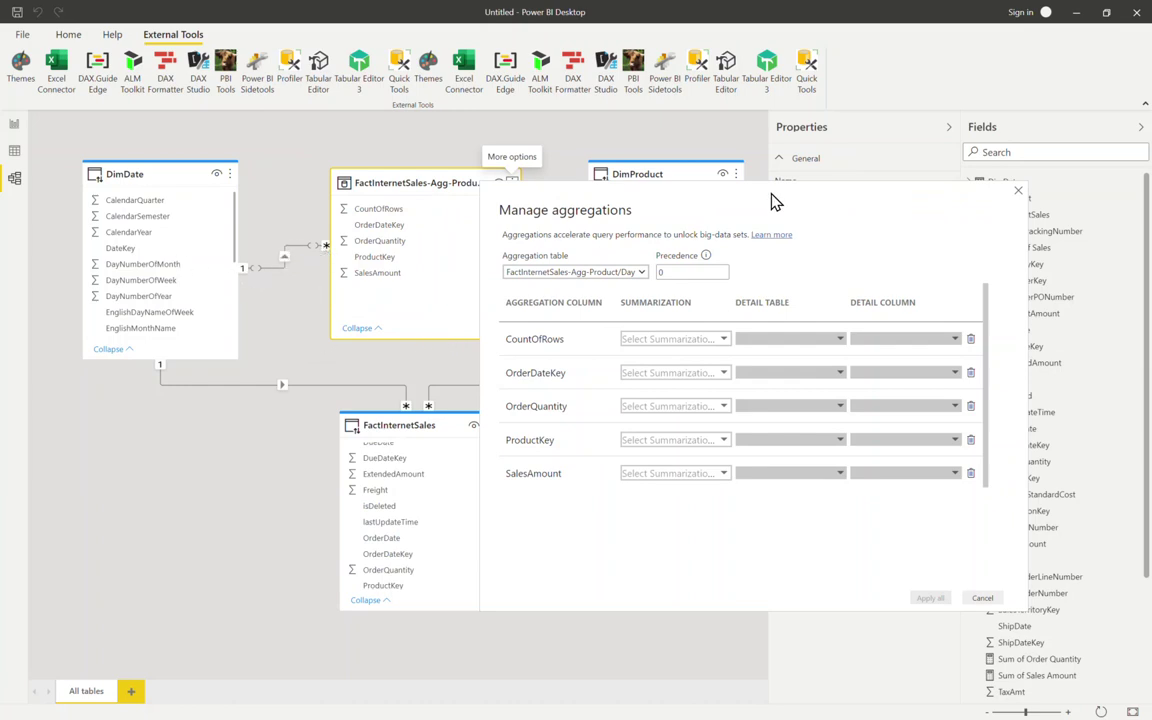
left_click_drag(700, 180, 512, 174)
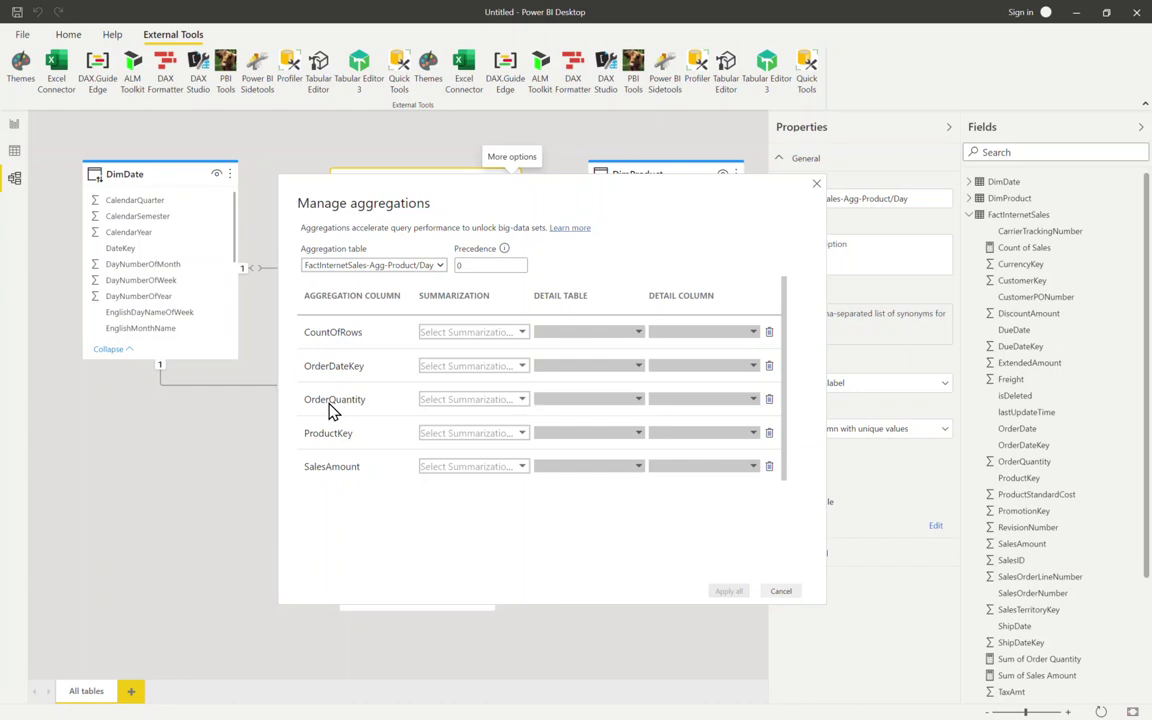
Map OrderQuantity as Sum, detail table FactInternetSales, detail column OrderQuantity.
left_click(523, 400)
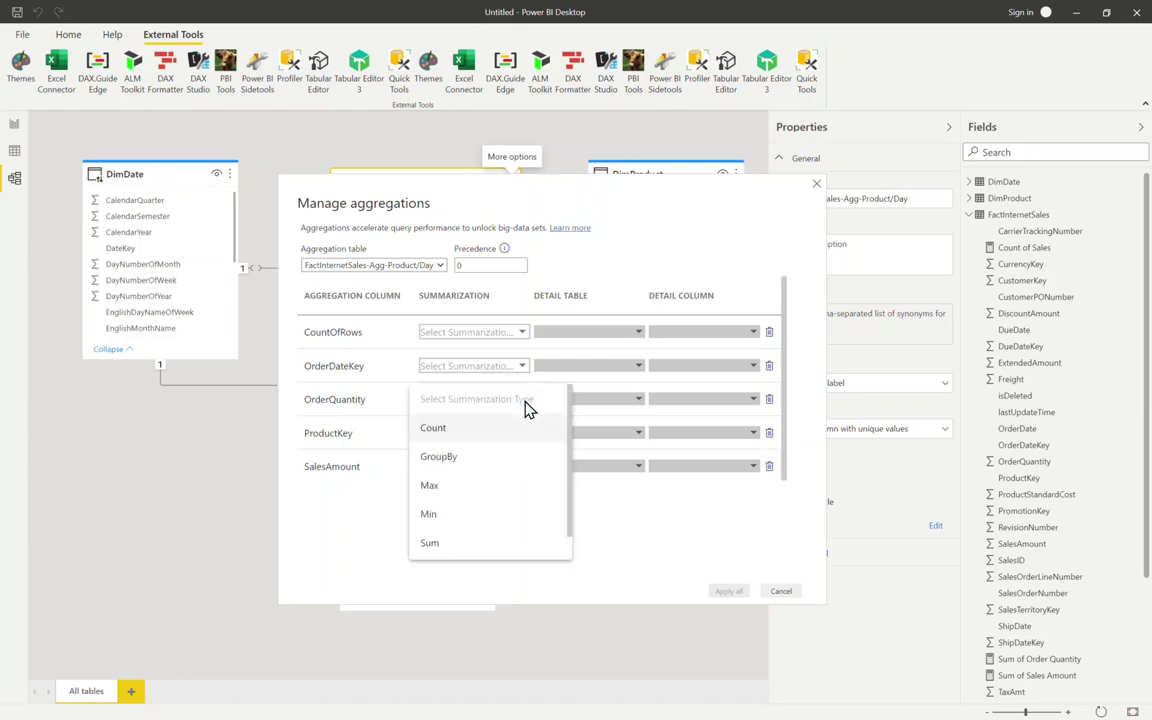
left_click(430, 545)
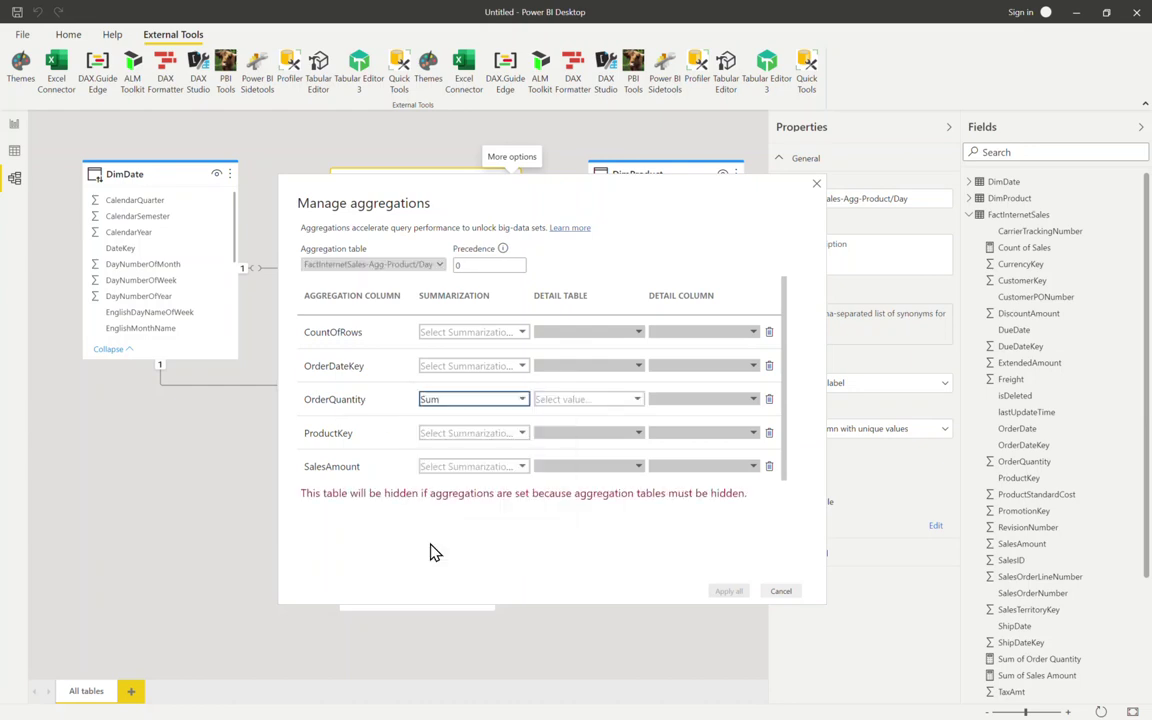
left_click(636, 403)
left_click(595, 458)
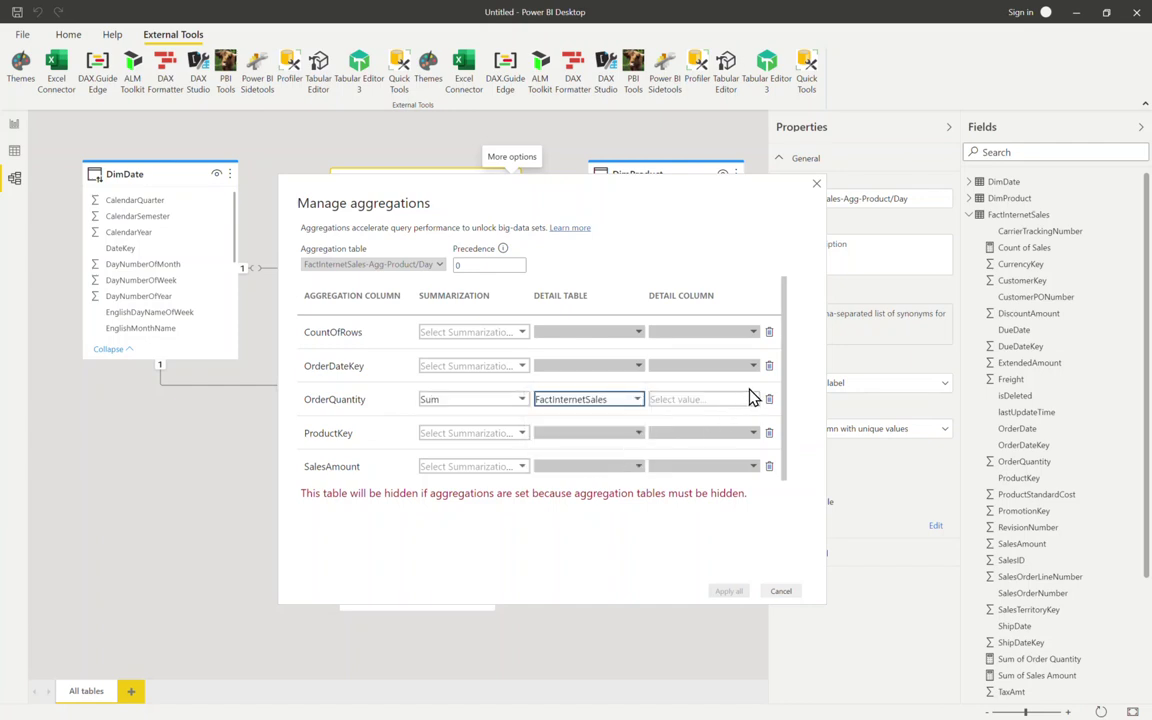
left_click(755, 401)
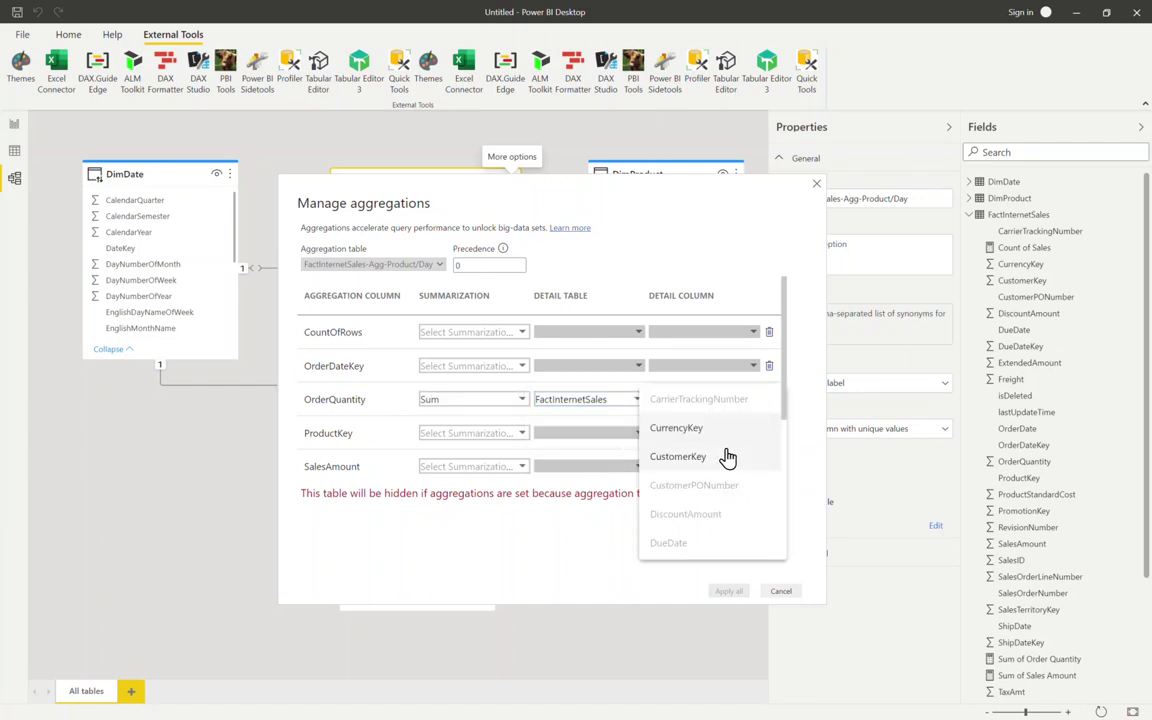
scroll(728, 457, "down", 5)
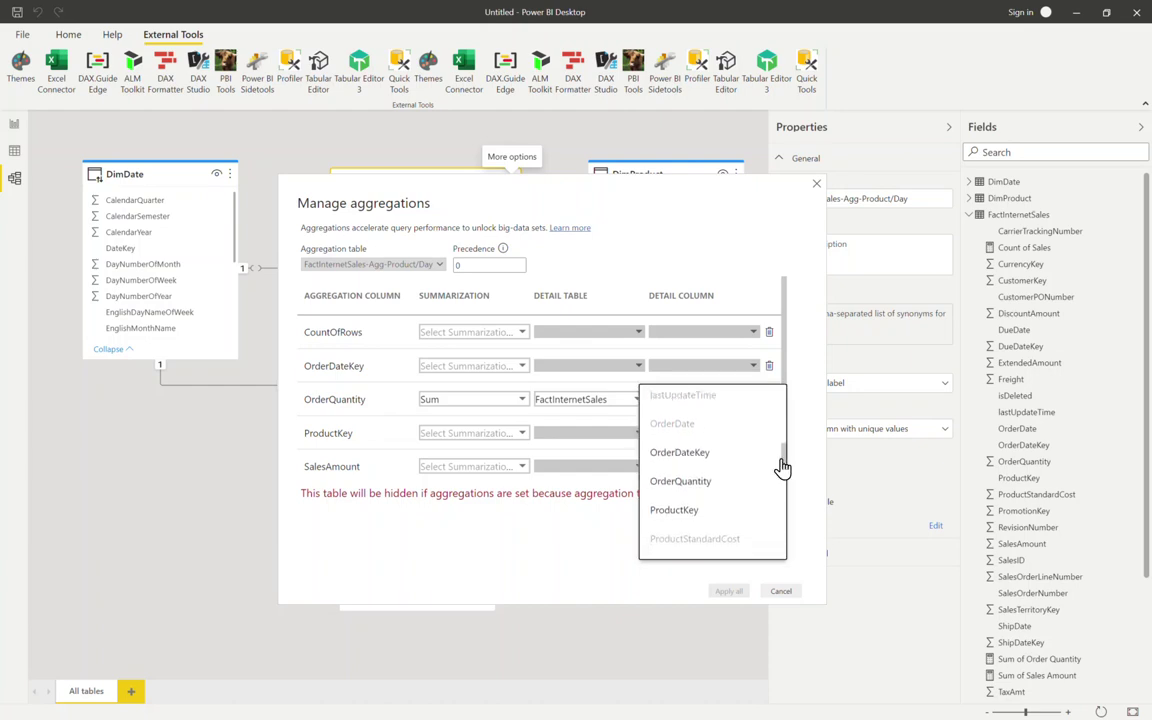
left_click(700, 481)
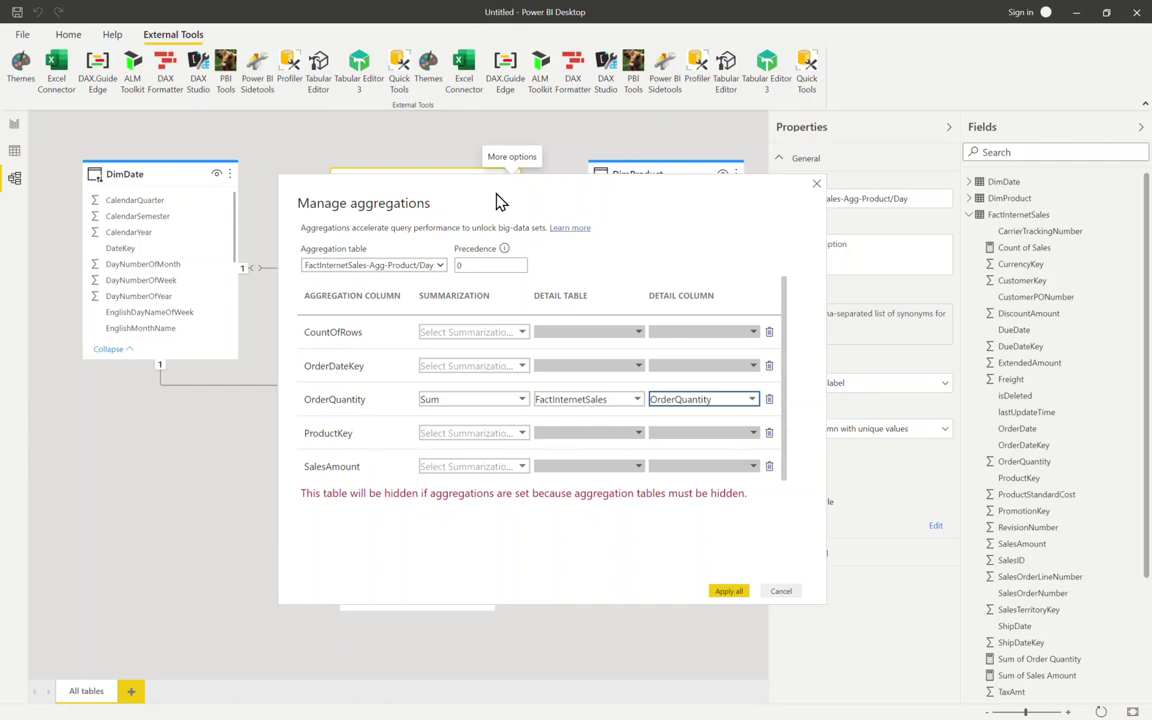
left_click_drag(496, 198, 455, 316)
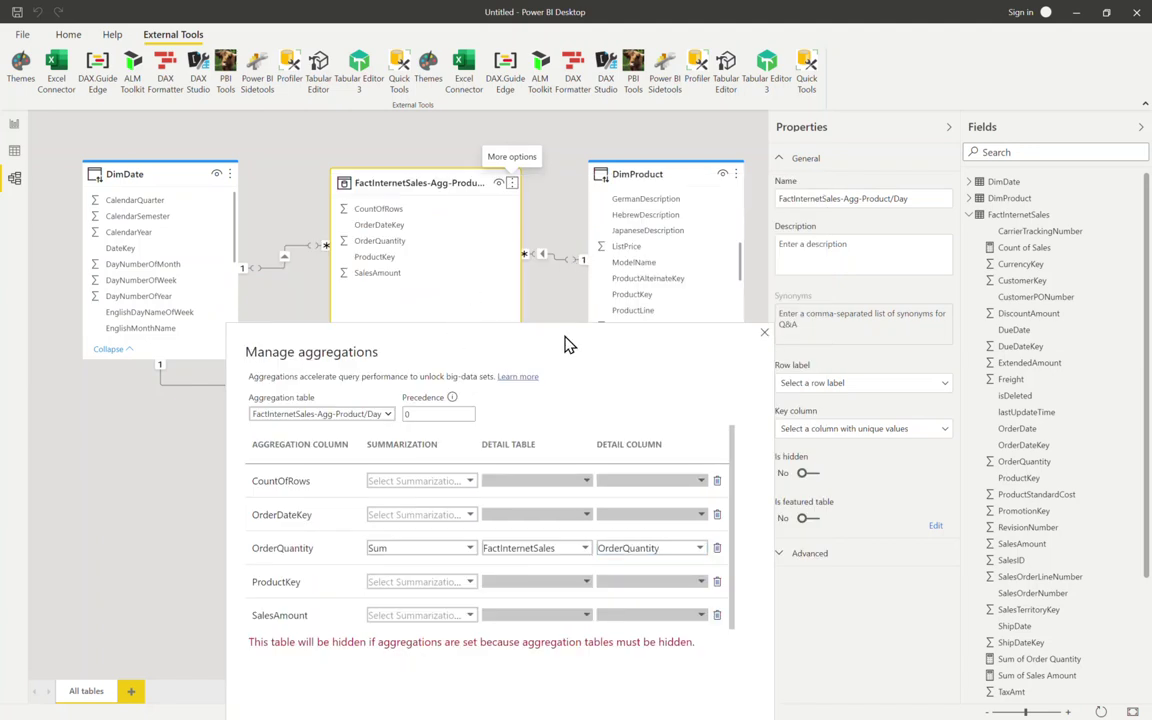
left_click_drag(565, 344, 605, 175)
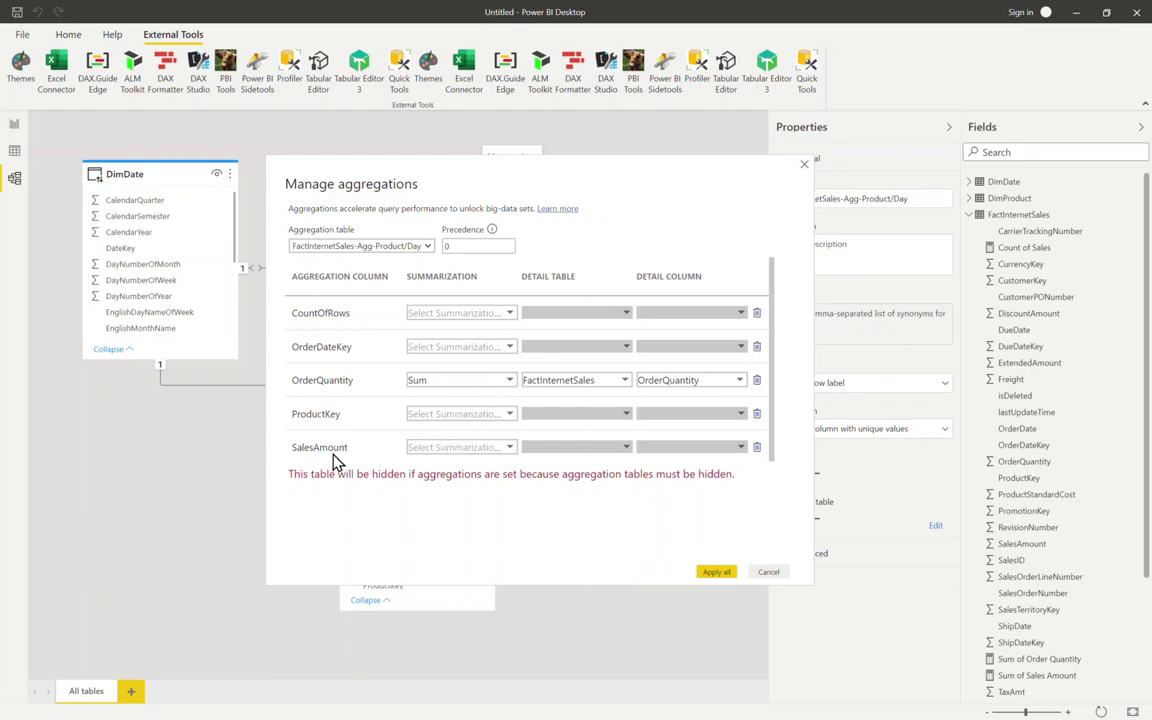
left_click(458, 447)
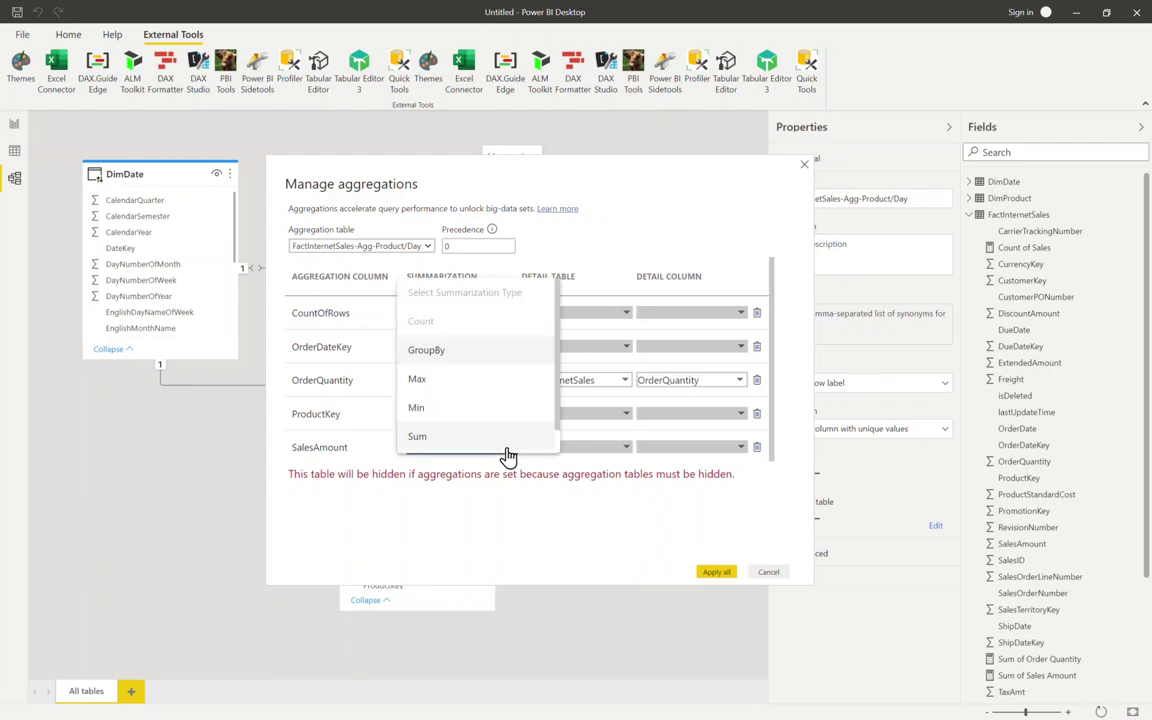
left_click(418, 438)
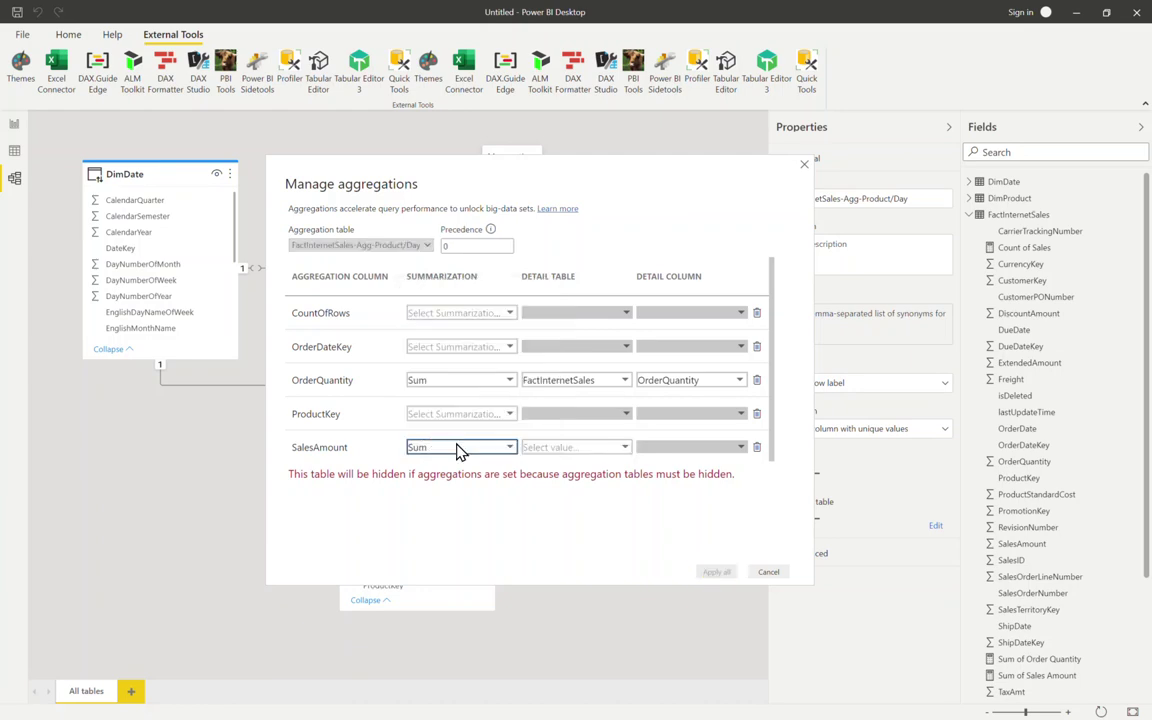
left_click(620, 449)
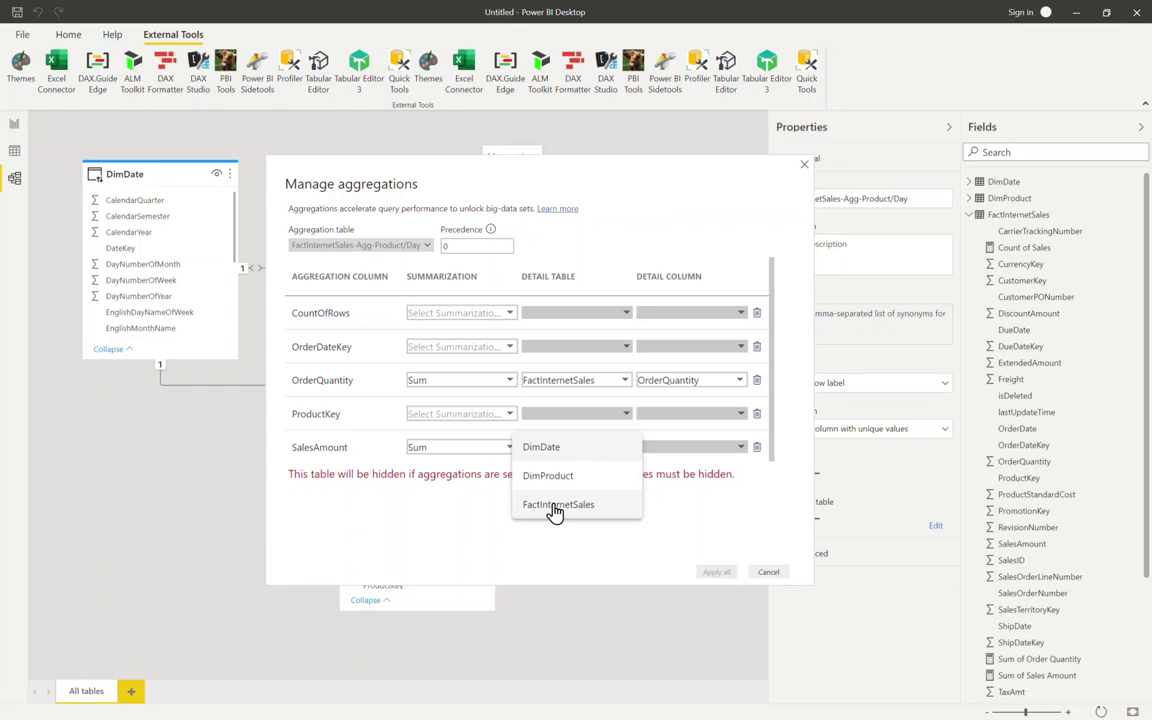
left_click(555, 506)
left_click(740, 450)
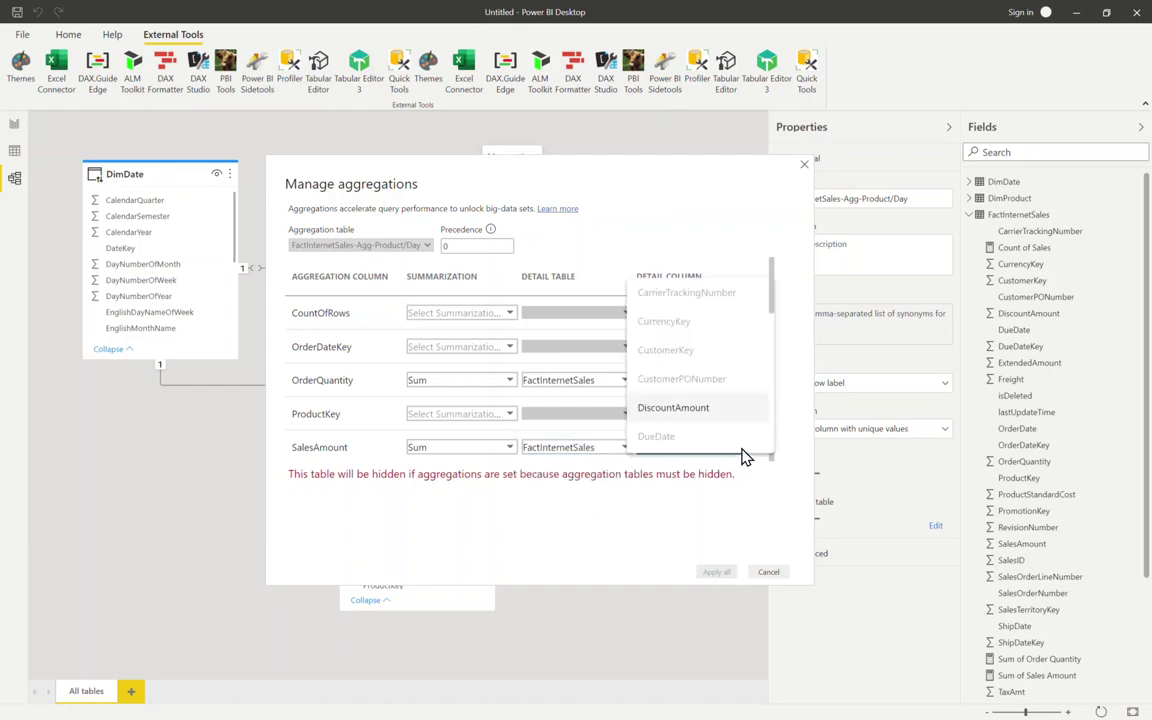
left_click_drag(769, 327, 771, 399)
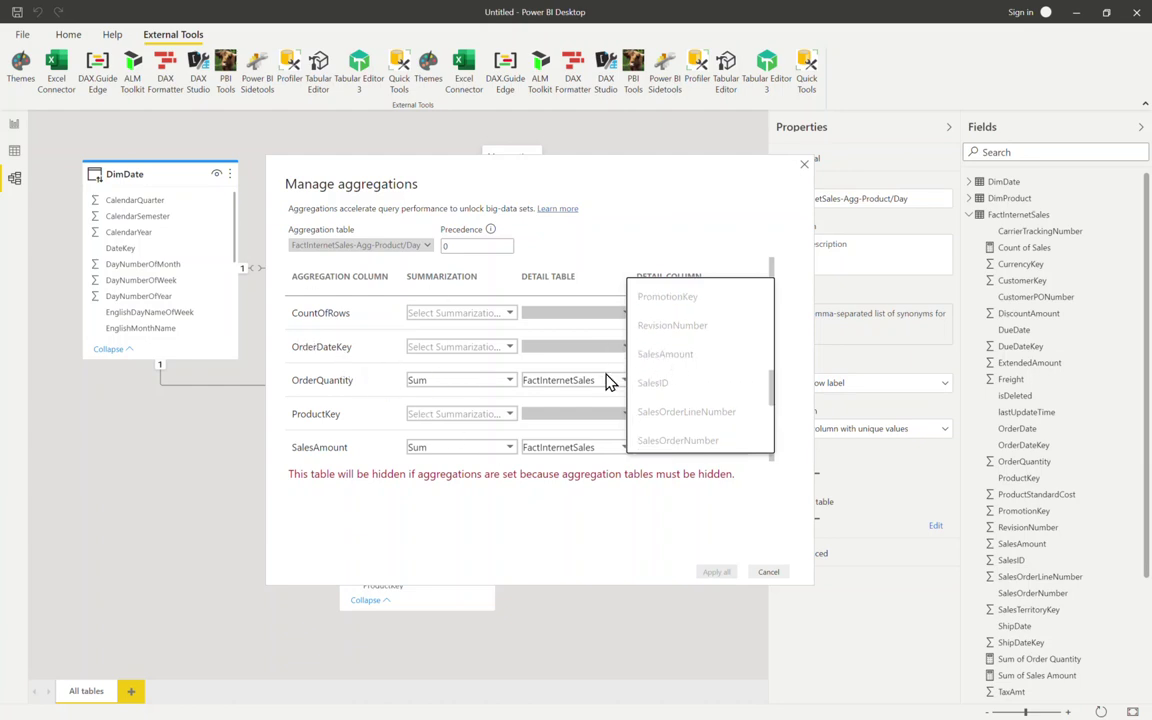
left_click(453, 509)
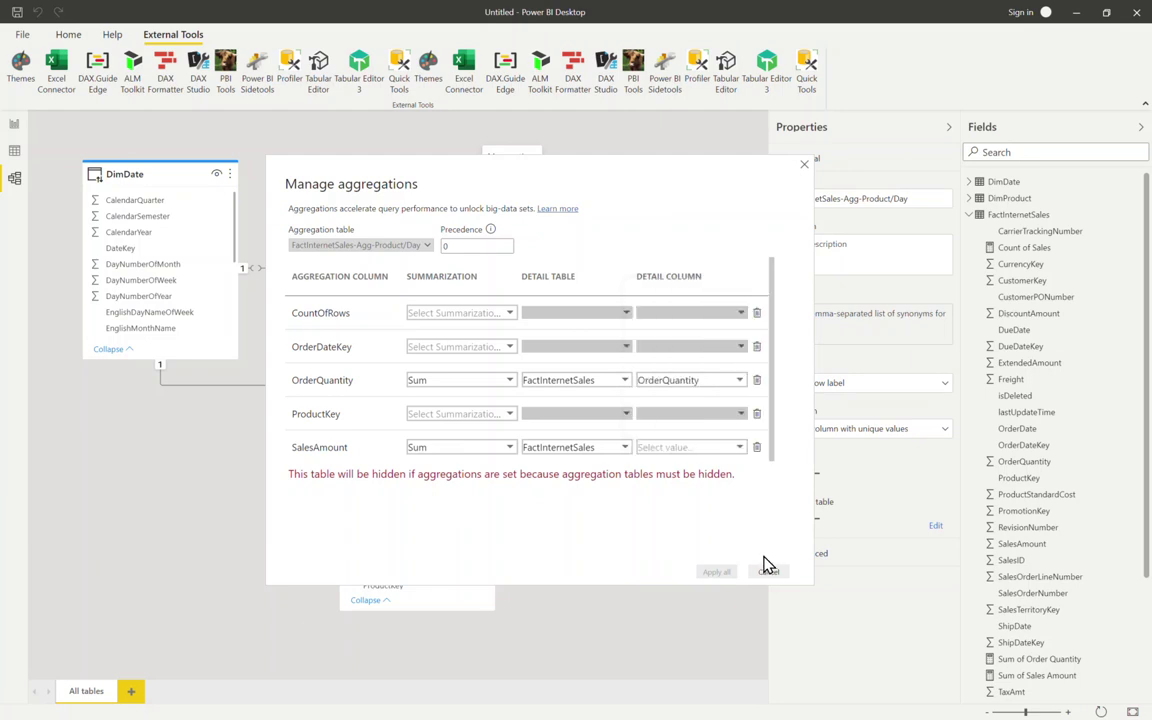
left_click(756, 447)
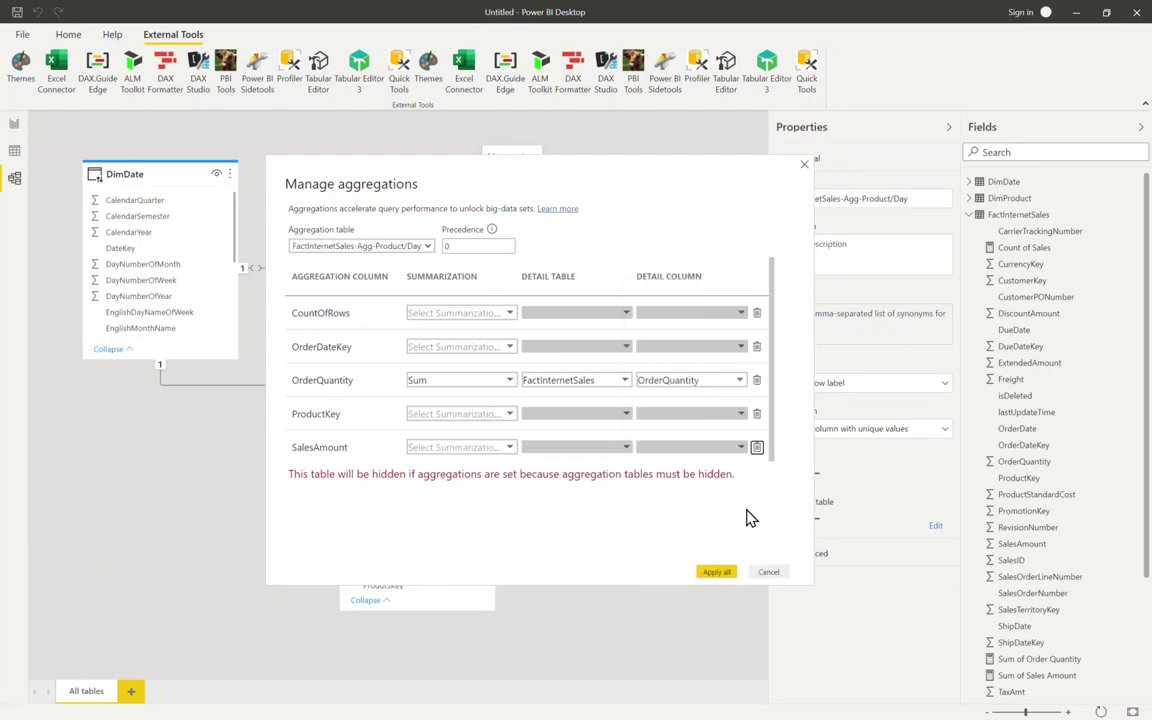
left_click(714, 573)
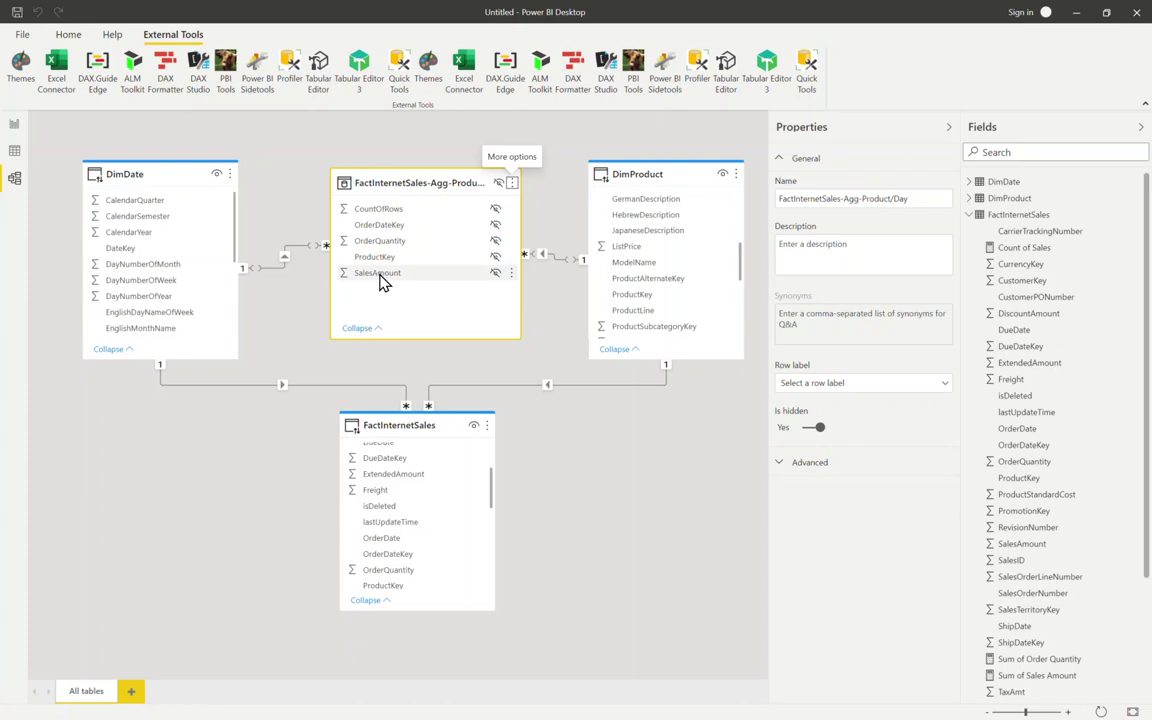
Compare the agg table's SalesAmount data type with FactInternetSales' SalesAmount.
left_click(380, 275)
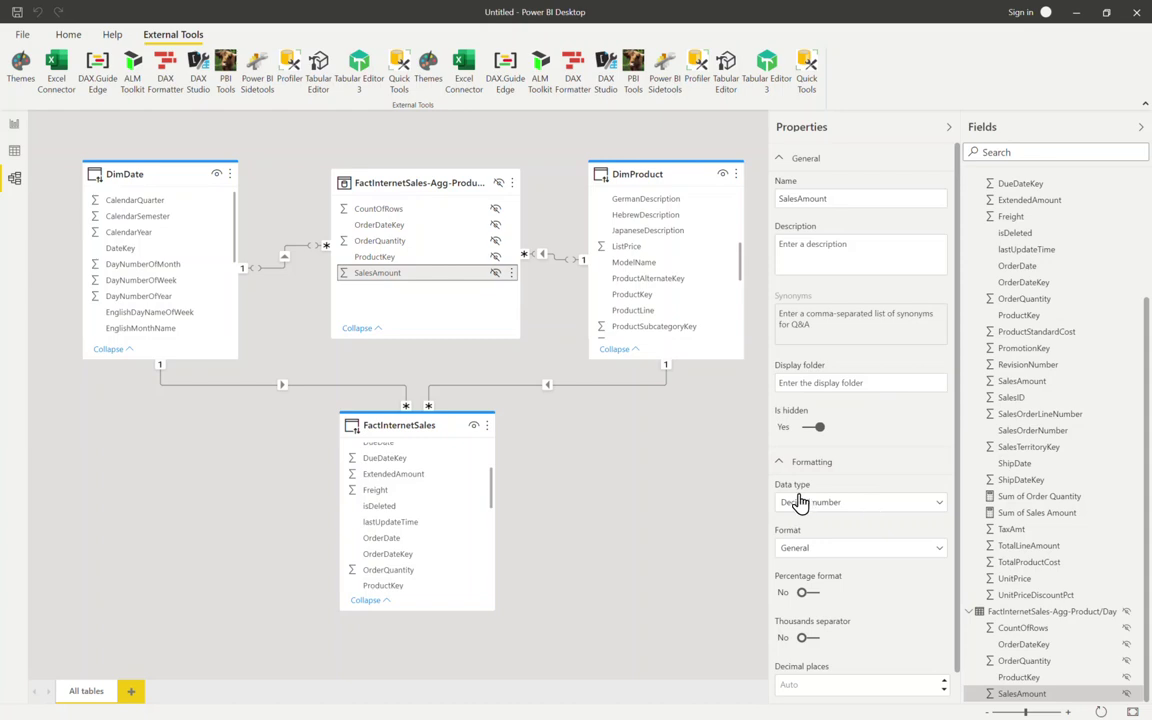
scroll(440, 535, "down", 5)
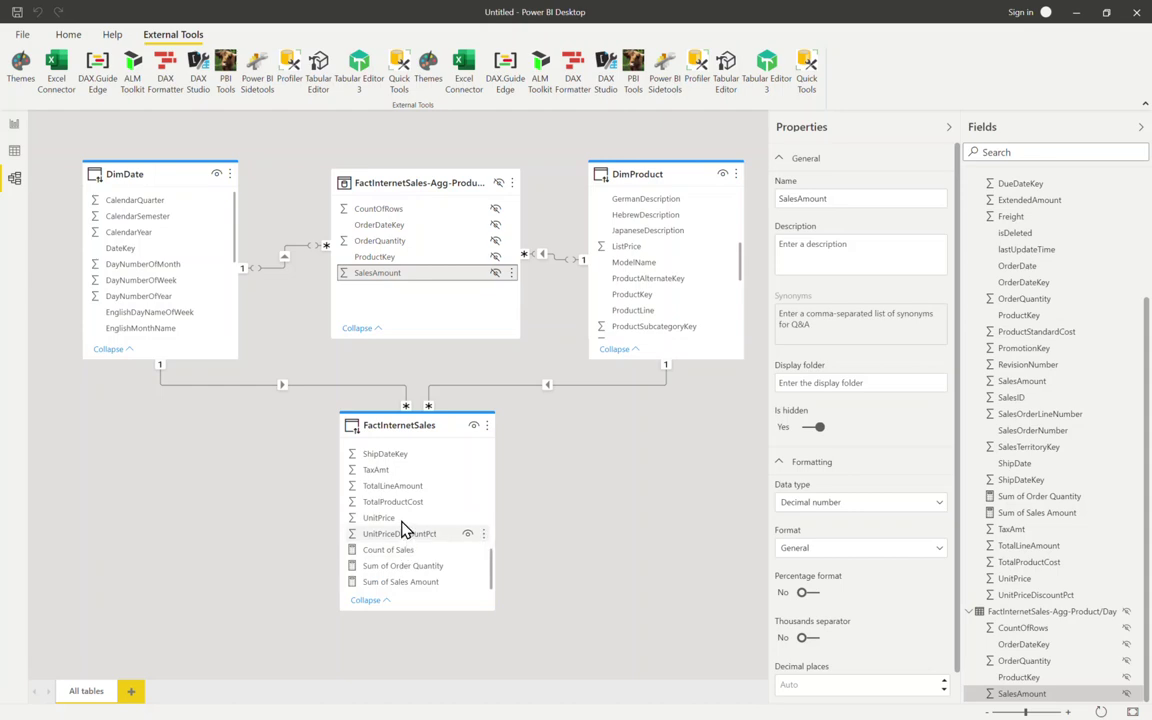
scroll(405, 528, "up", 1)
scroll(404, 522, "up", 4)
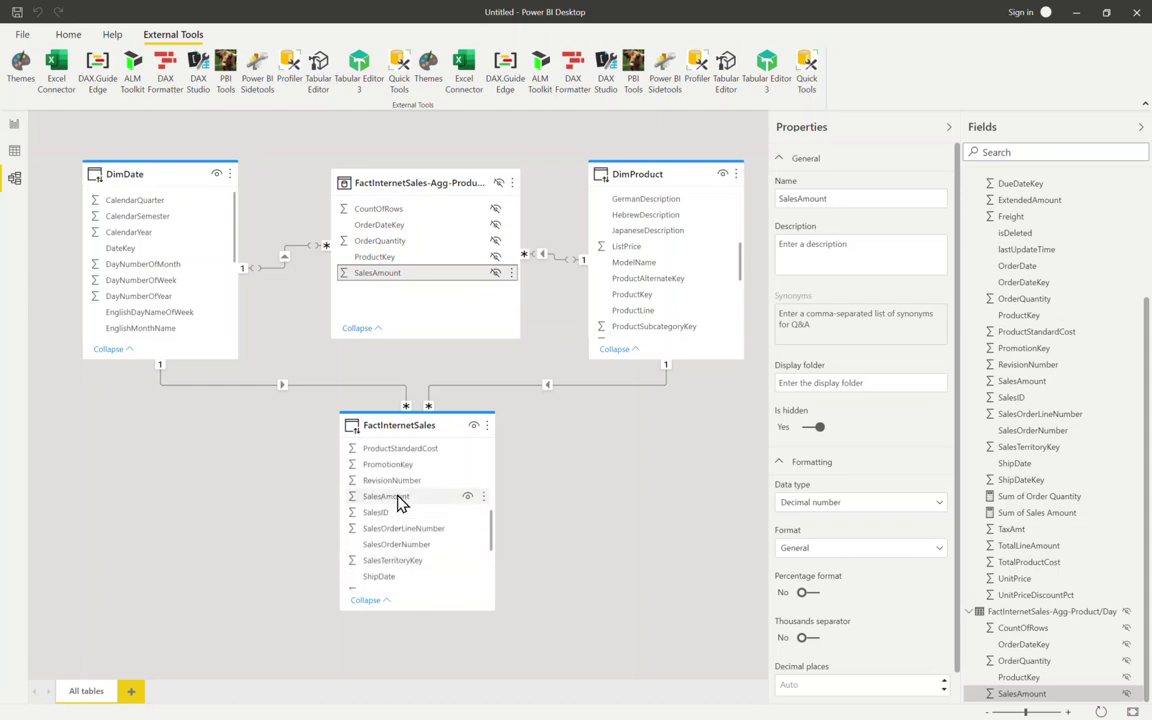
left_click(398, 497)
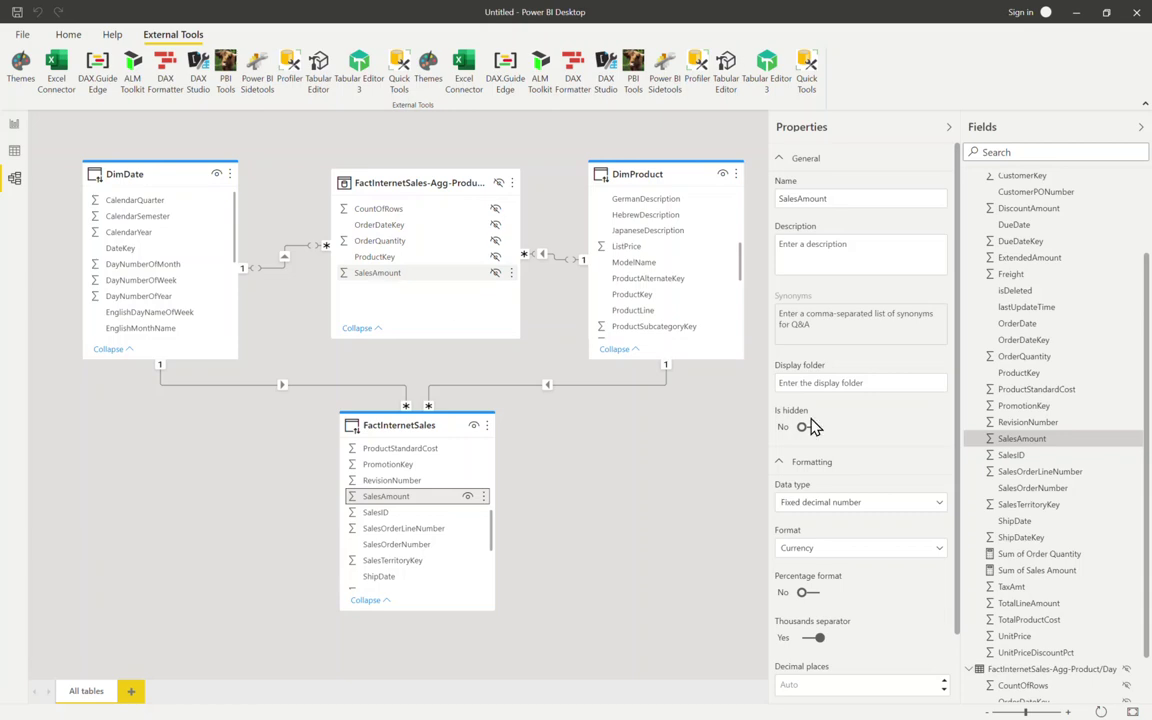
Change the agg table's SalesAmount data type to Fixed decimal number and confirm.
left_click(374, 278)
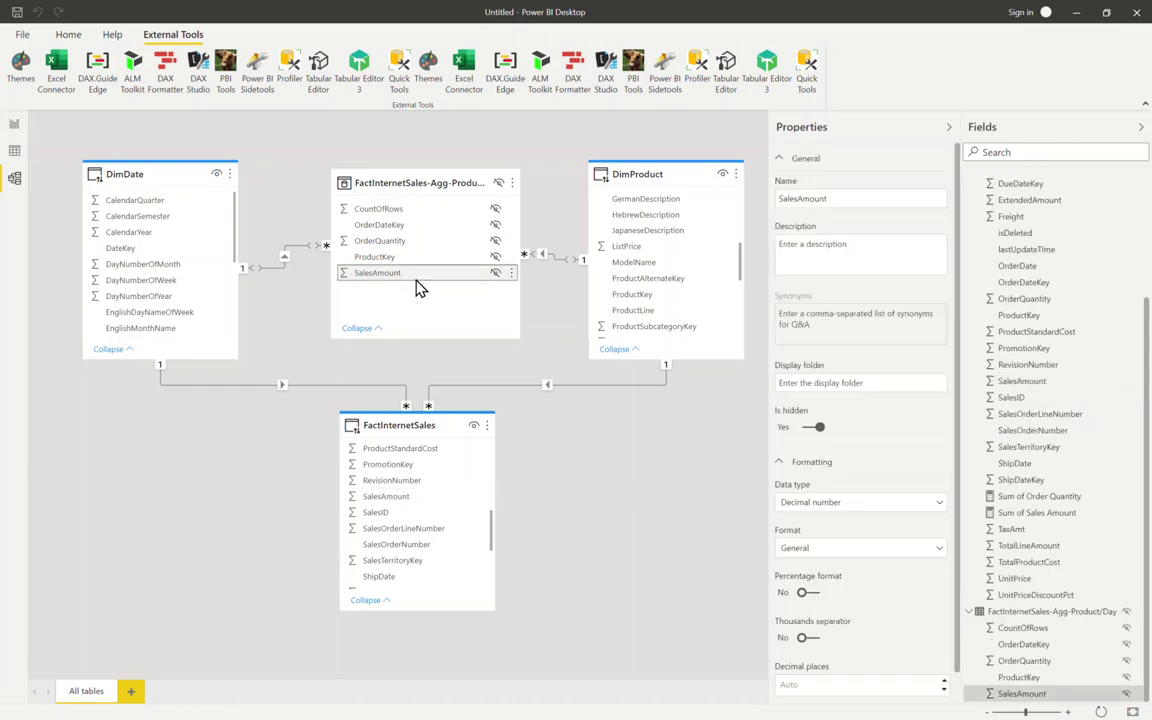
left_click(938, 509)
left_click(820, 555)
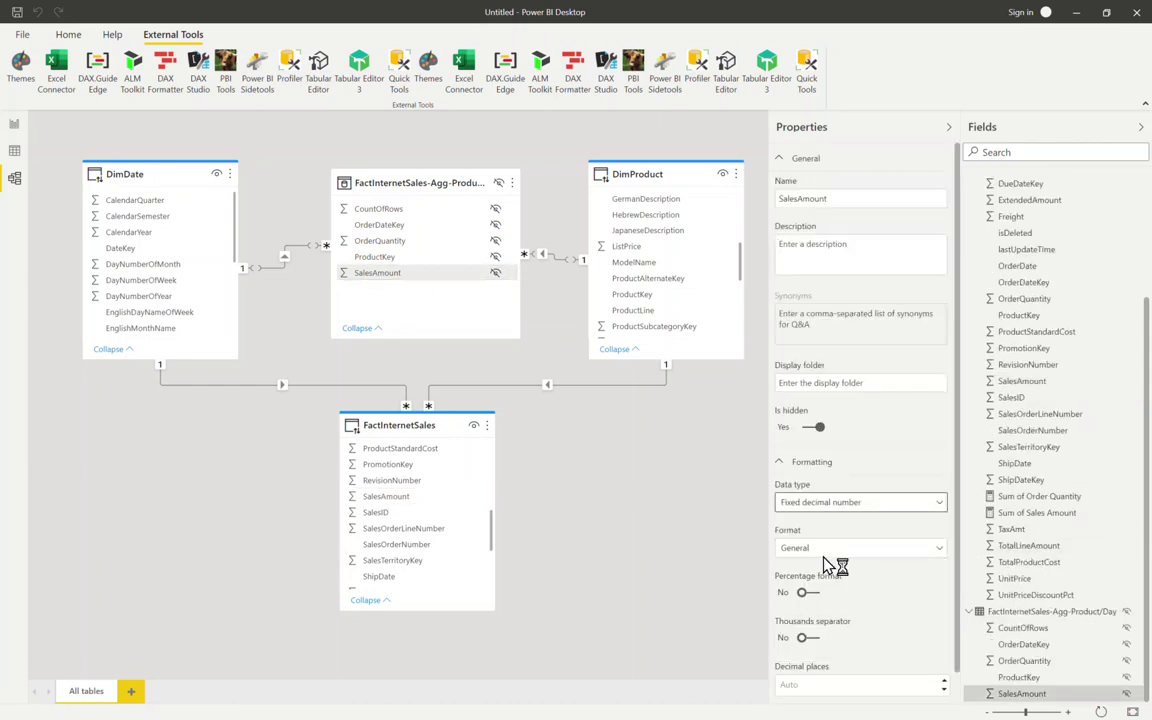
left_click(632, 420)
left_click(511, 185)
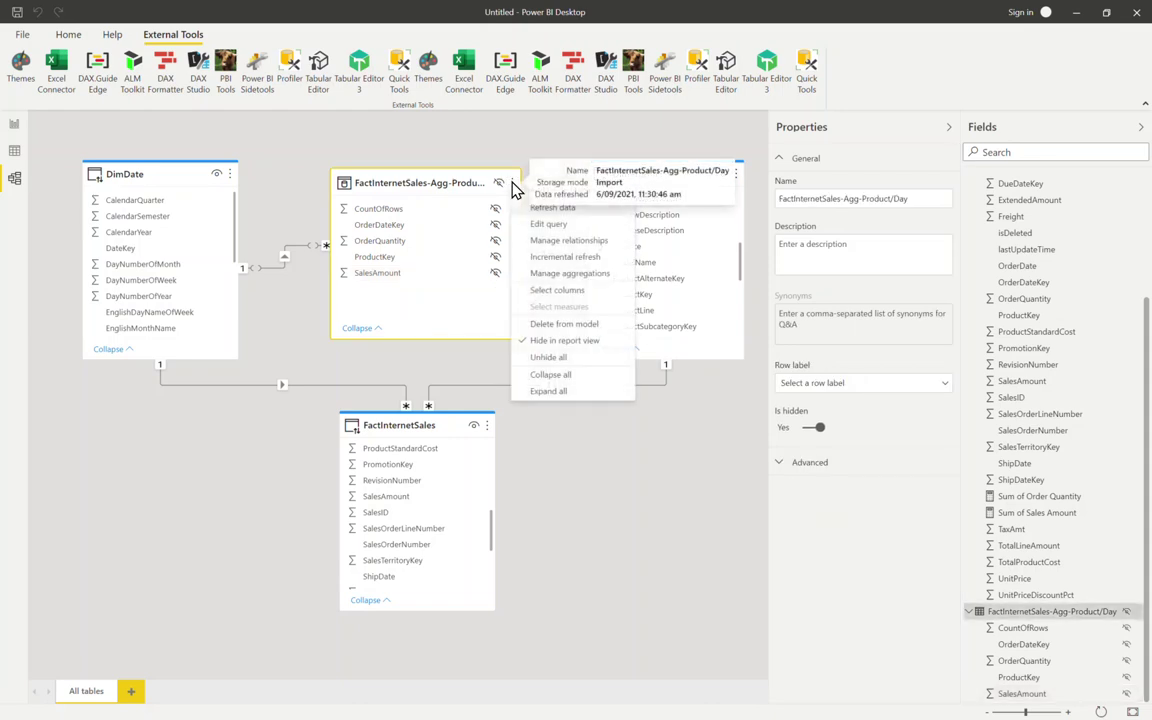
Set SalesAmount to Sum of FactInternetSales SalesAmount in Manage aggregations and apply all.
left_click(580, 278)
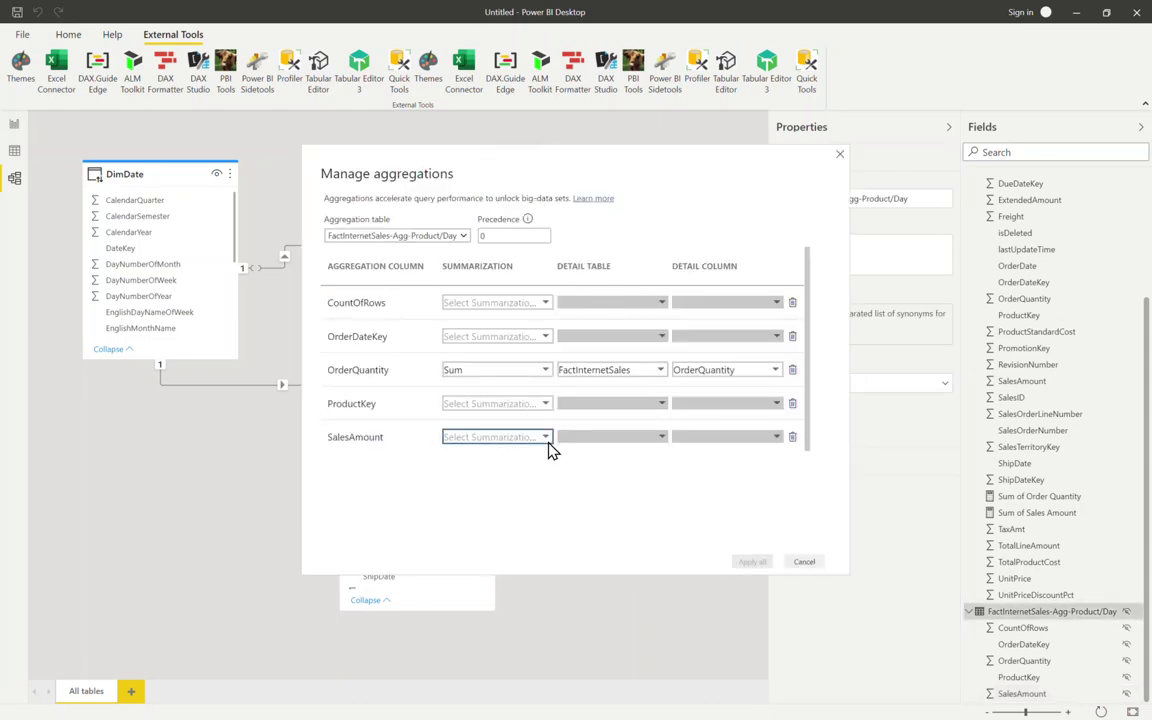
left_click(548, 444)
left_click(501, 427)
left_click(656, 440)
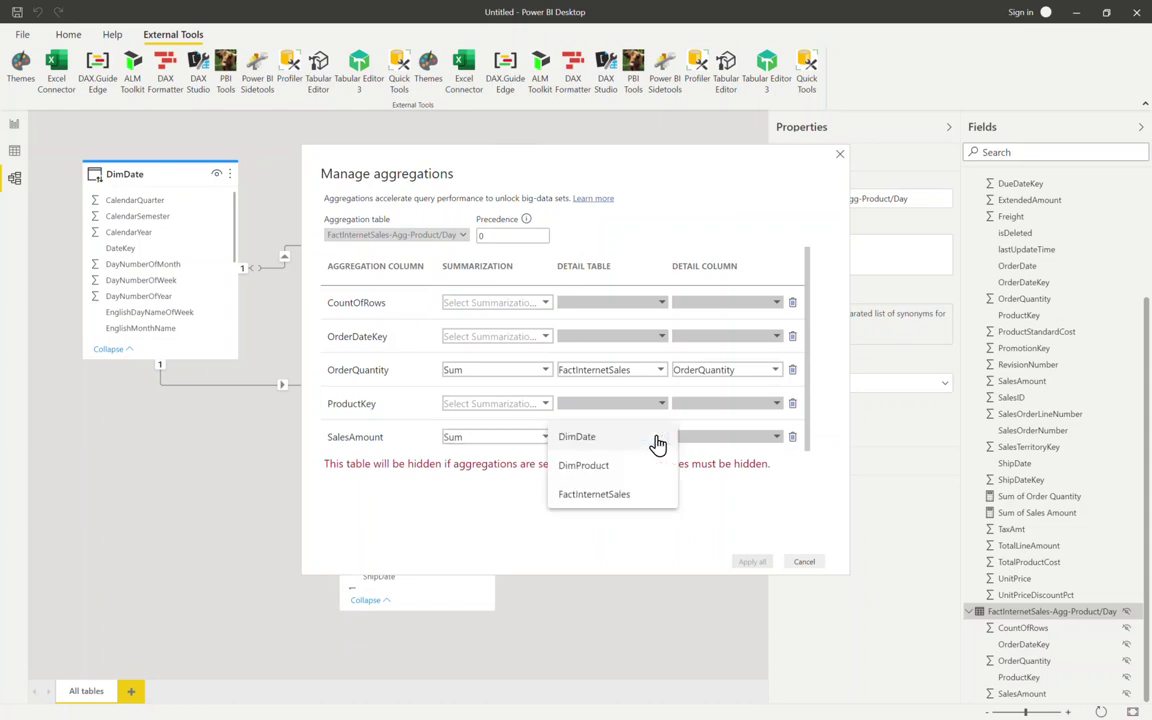
left_click(635, 494)
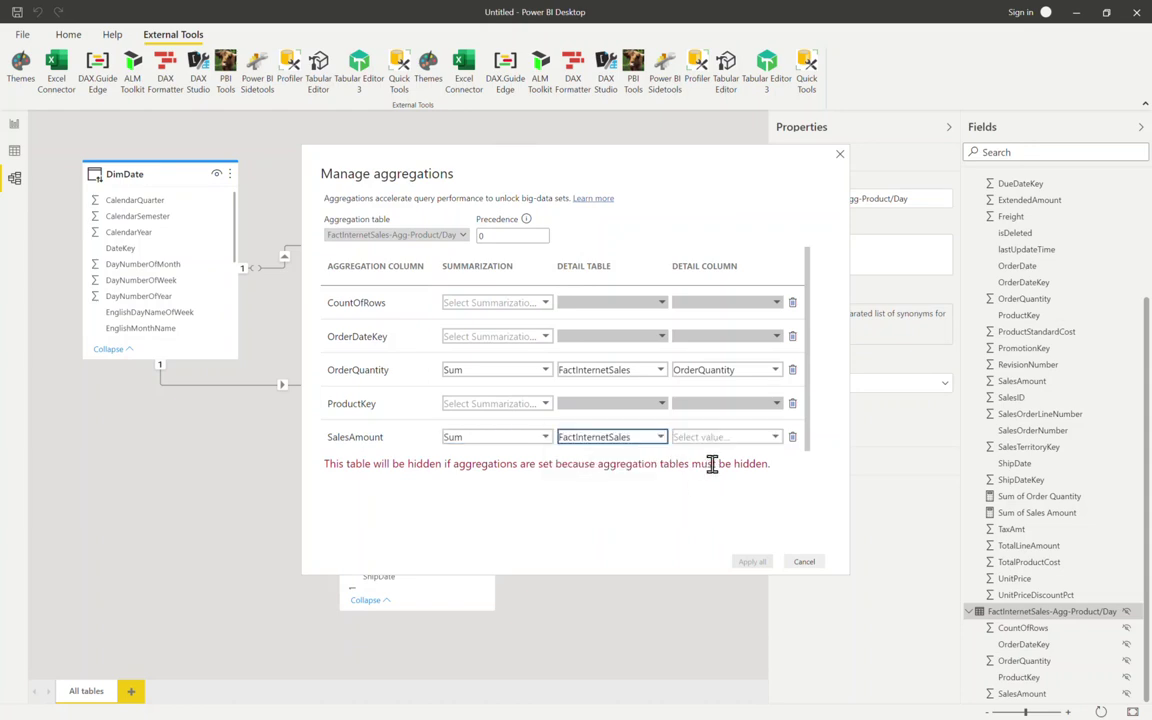
left_click(777, 442)
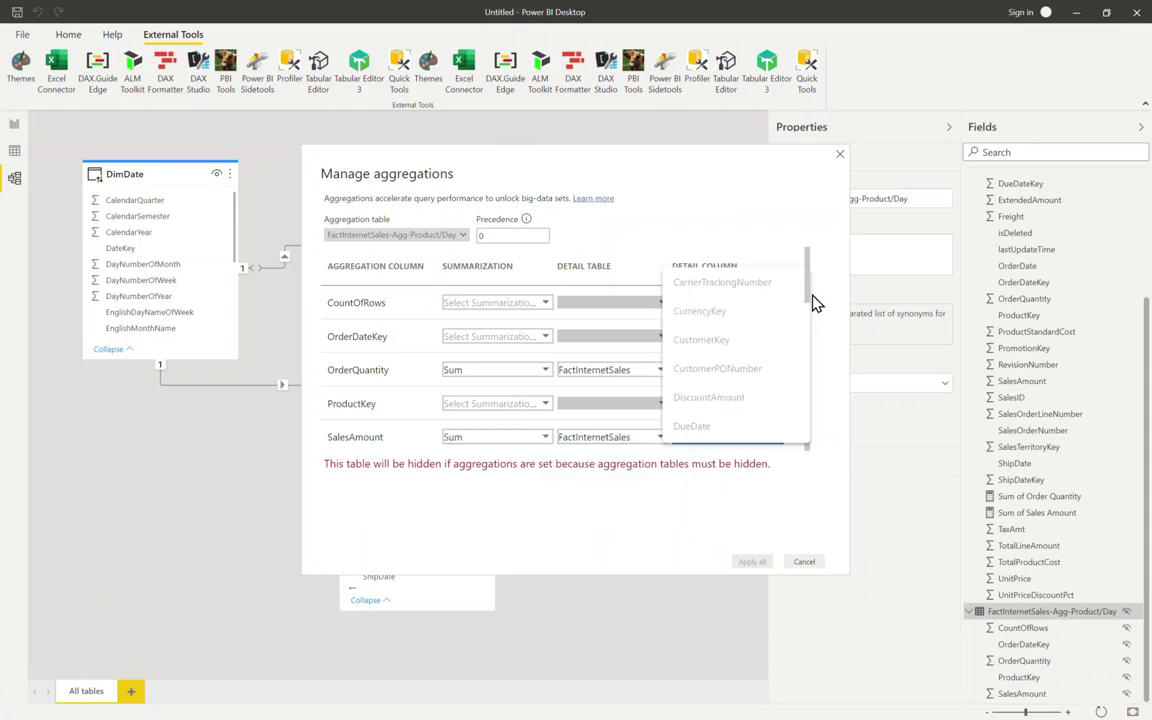
left_click_drag(813, 302, 759, 378)
left_click(722, 352)
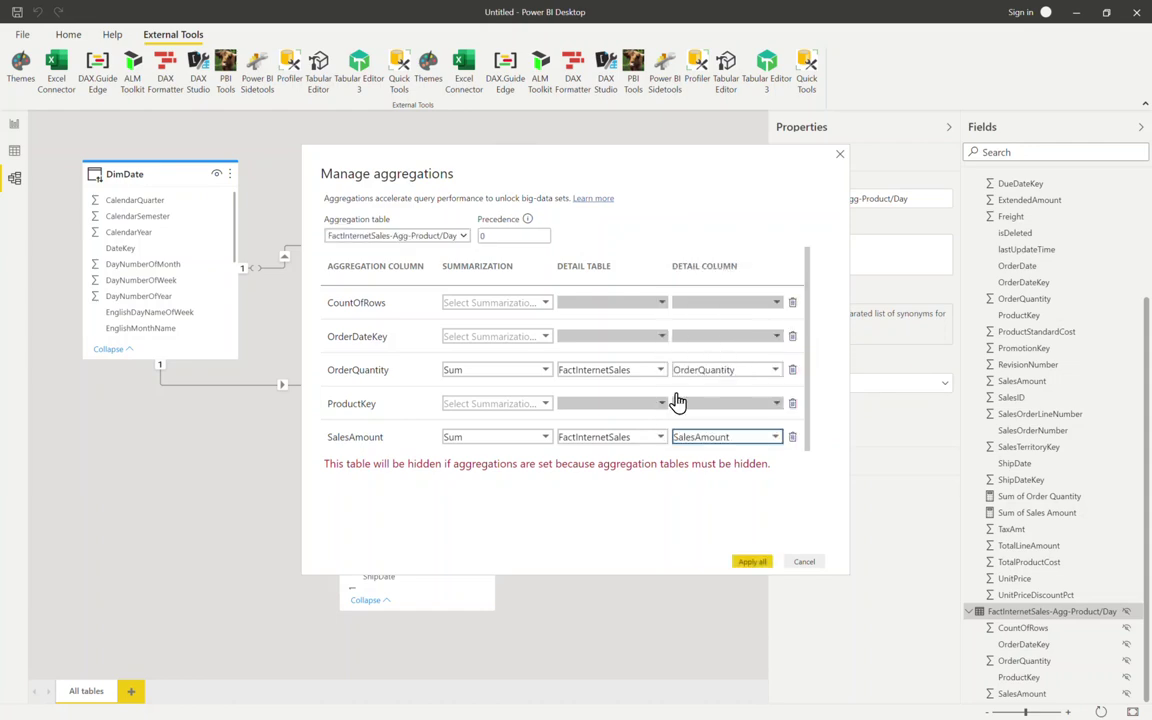
left_click(749, 565)
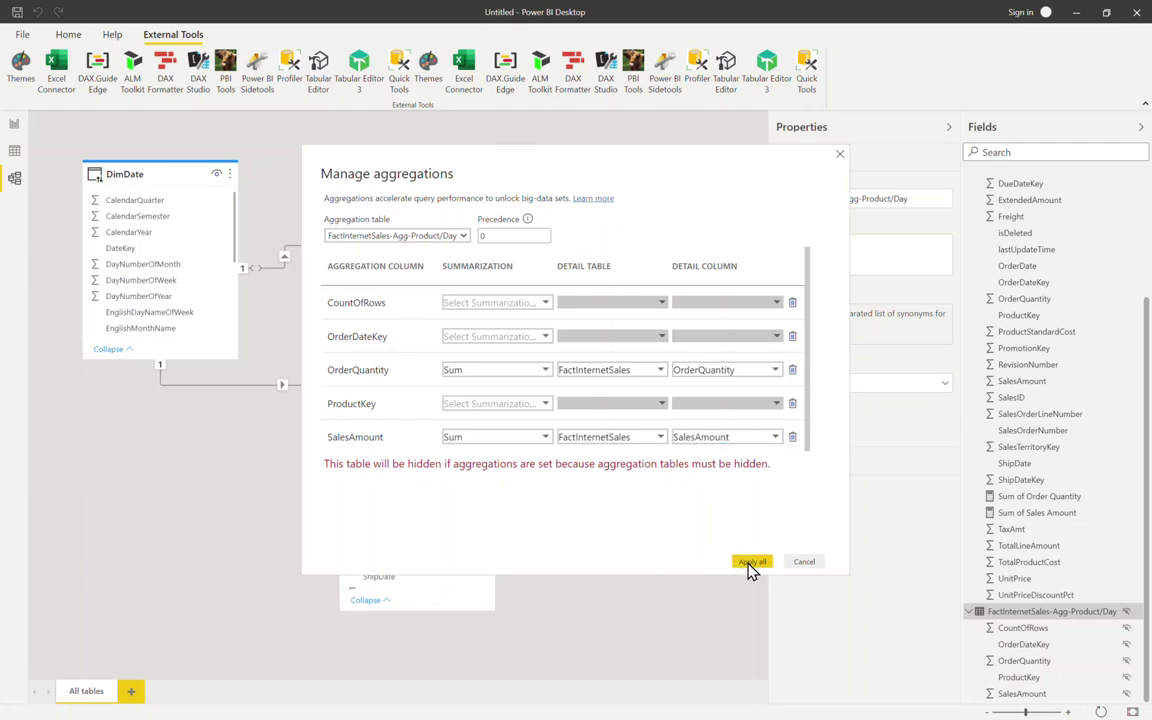
left_click(751, 563)
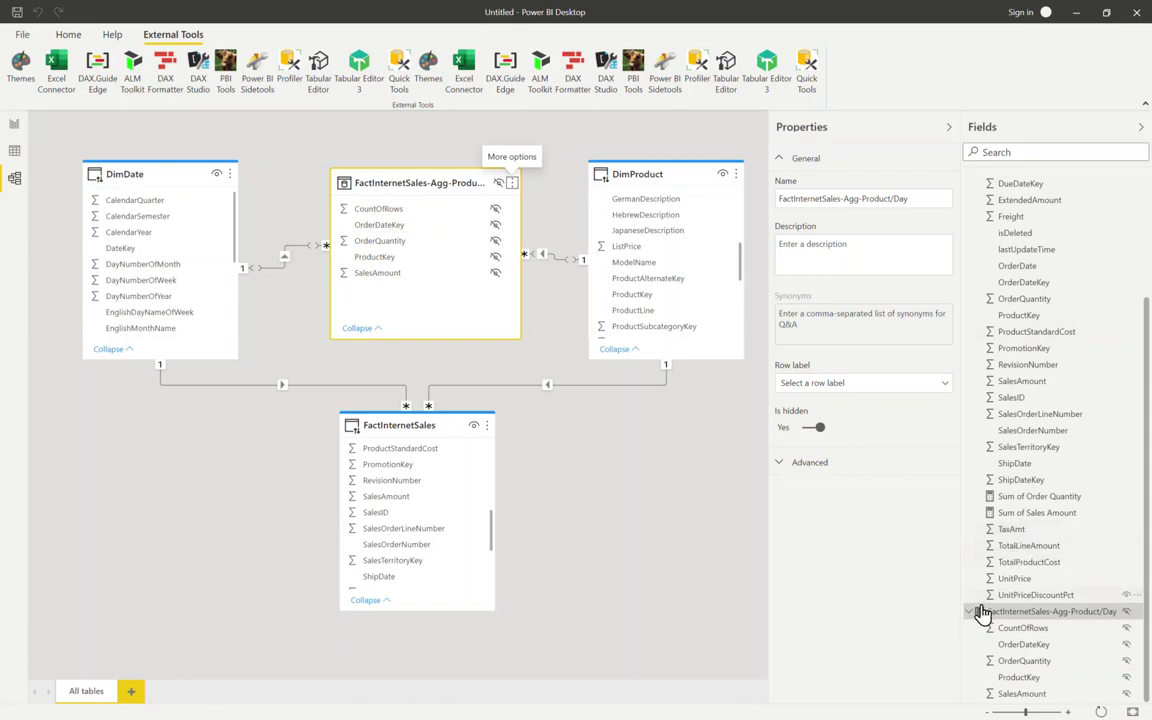
mouse_move(1020, 616)
mouse_move(665, 173)
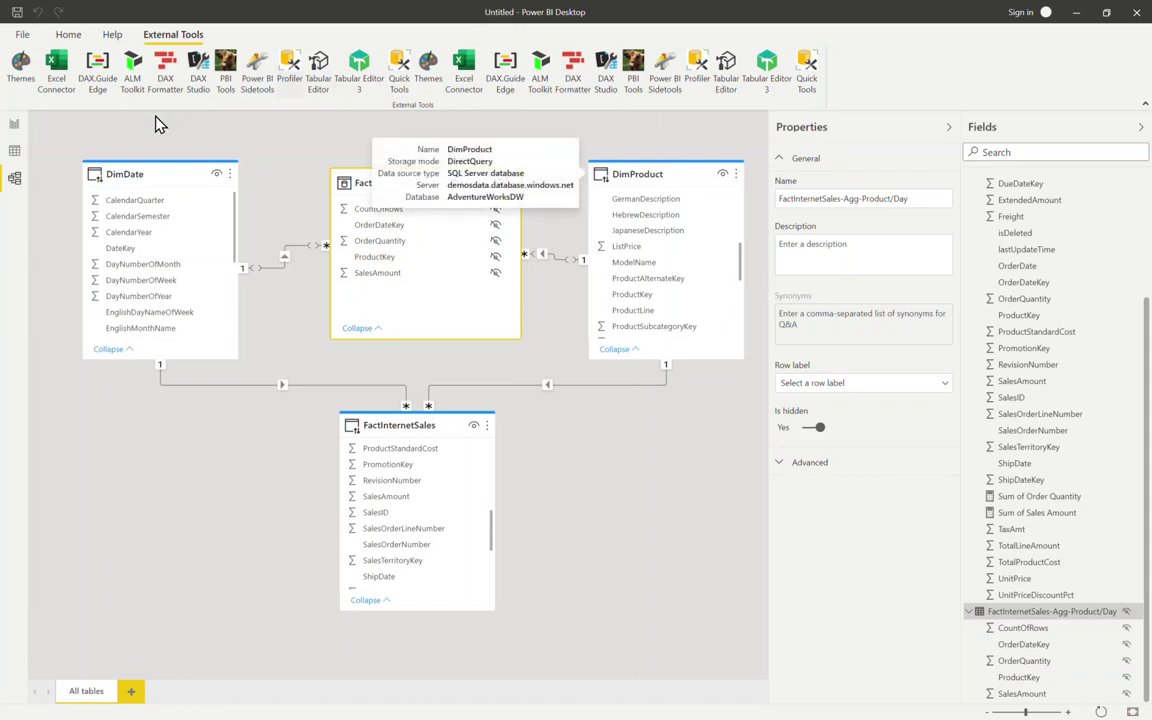
left_click(655, 176)
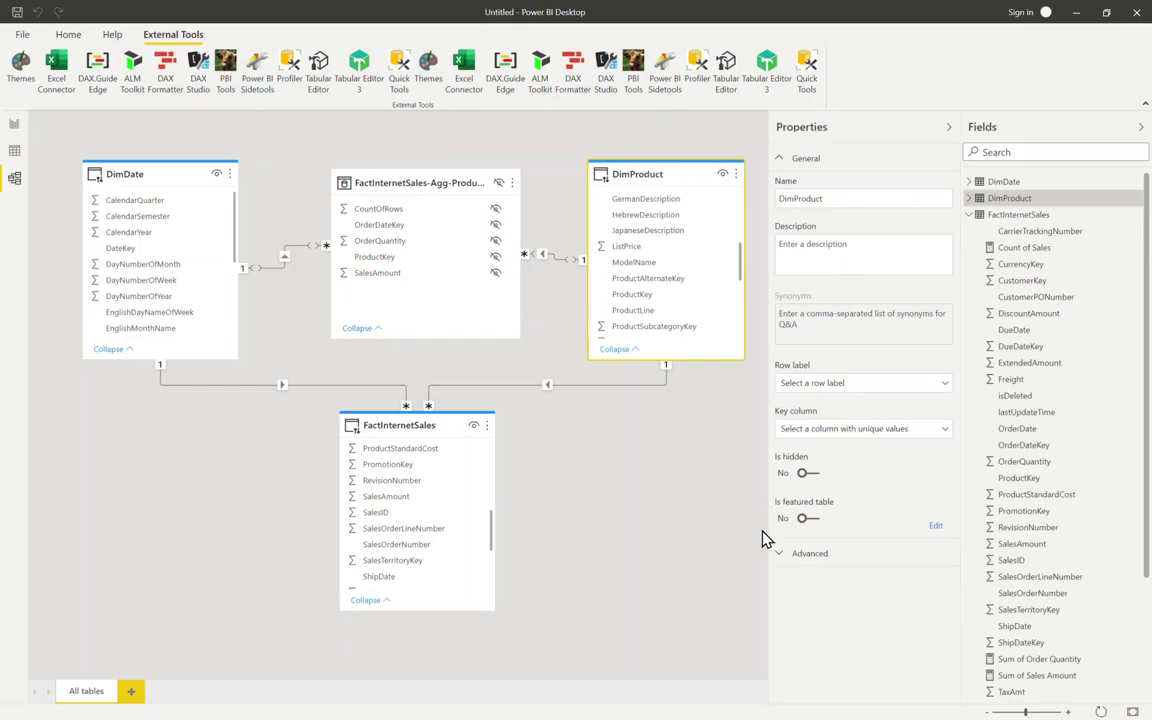
Change DimProduct's storage mode to Dual and confirm.
left_click(779, 553)
left_click(817, 594)
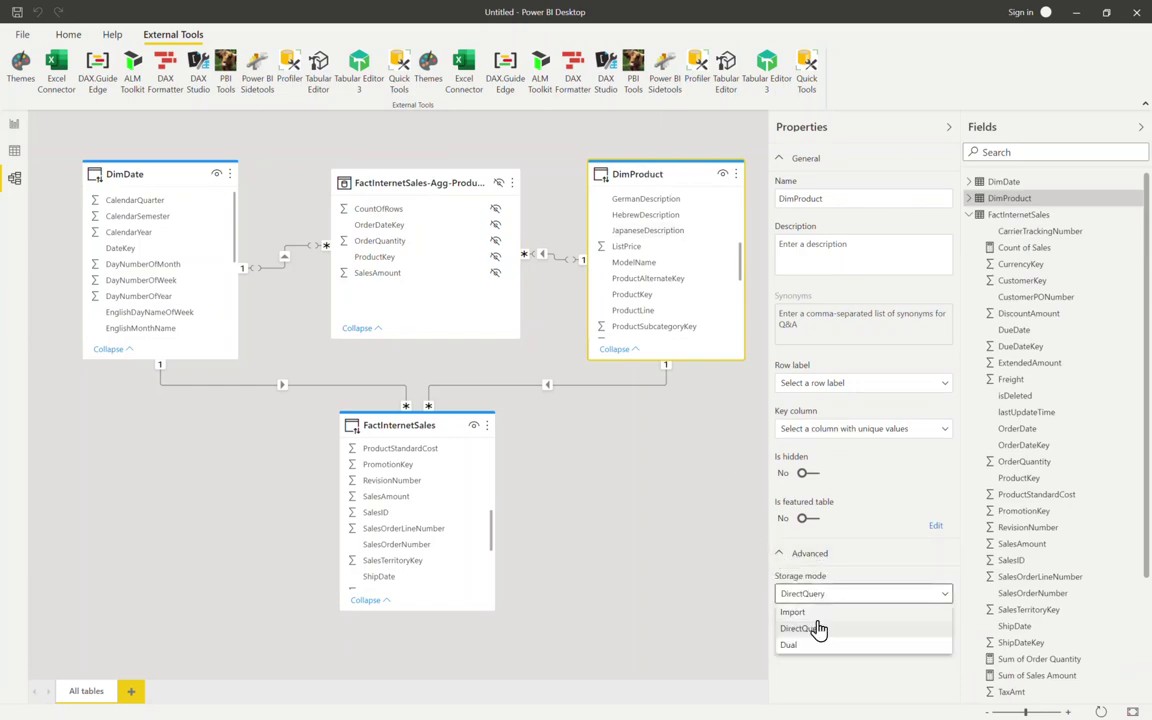
left_click(807, 648)
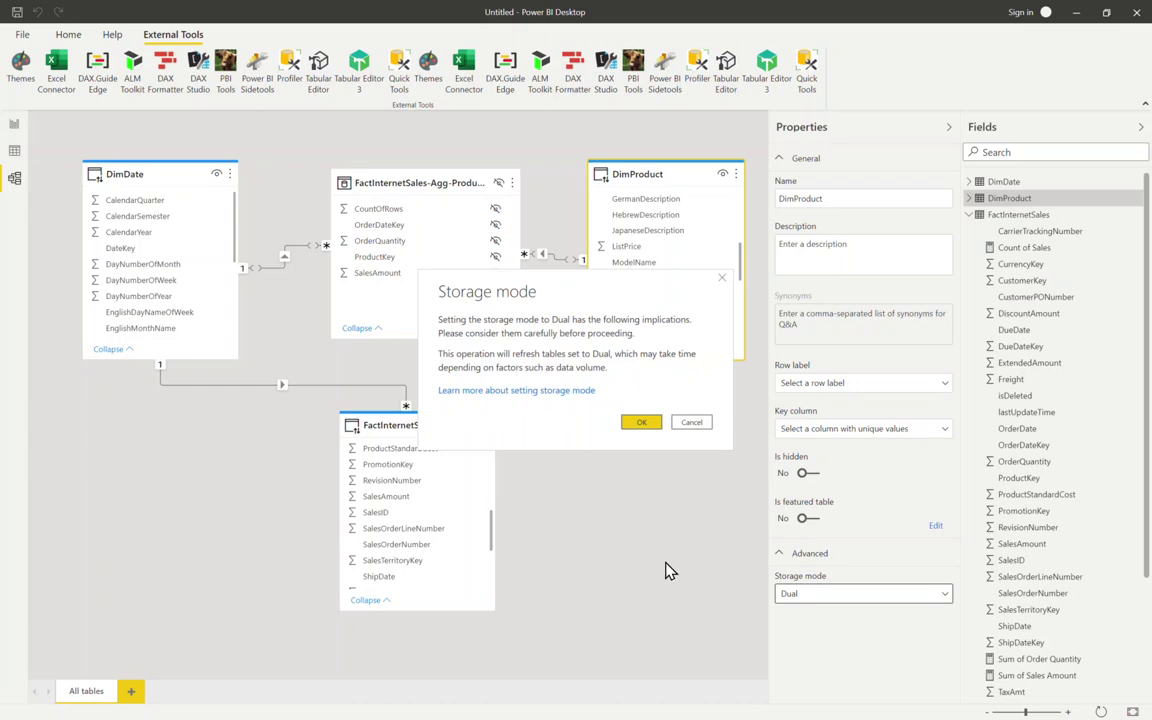
left_click(645, 422)
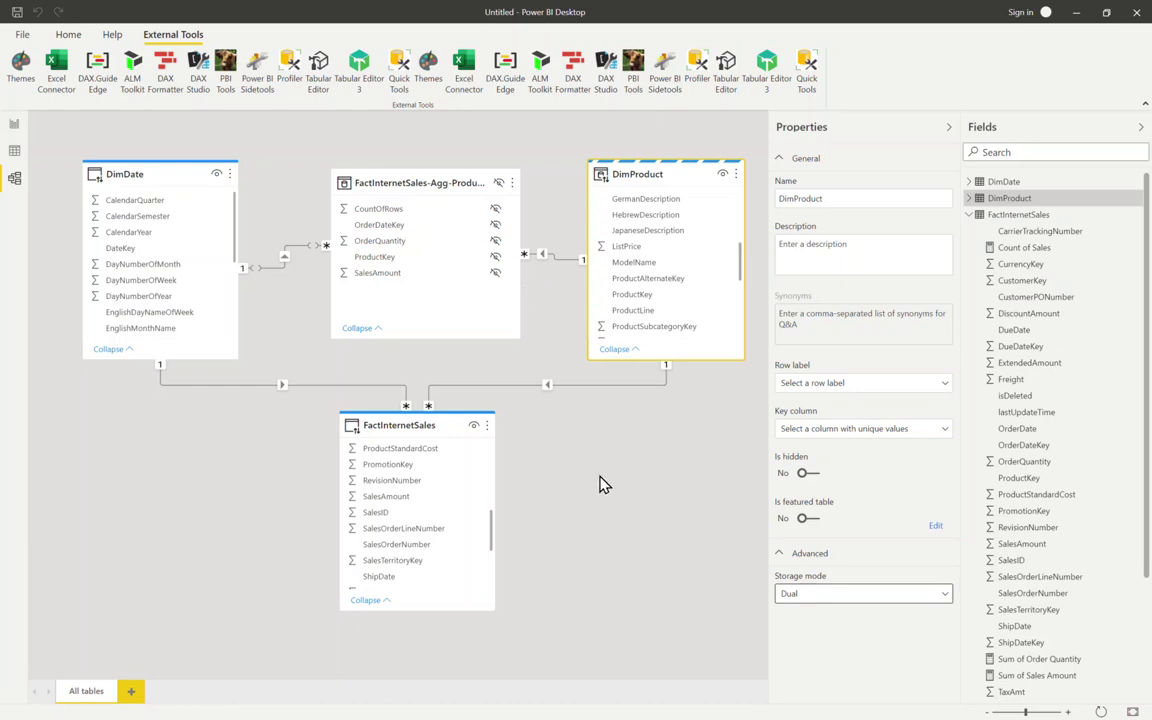
Deselect DimProduct to view model-level settings, then select the DimDate table.
mouse_move(645, 175)
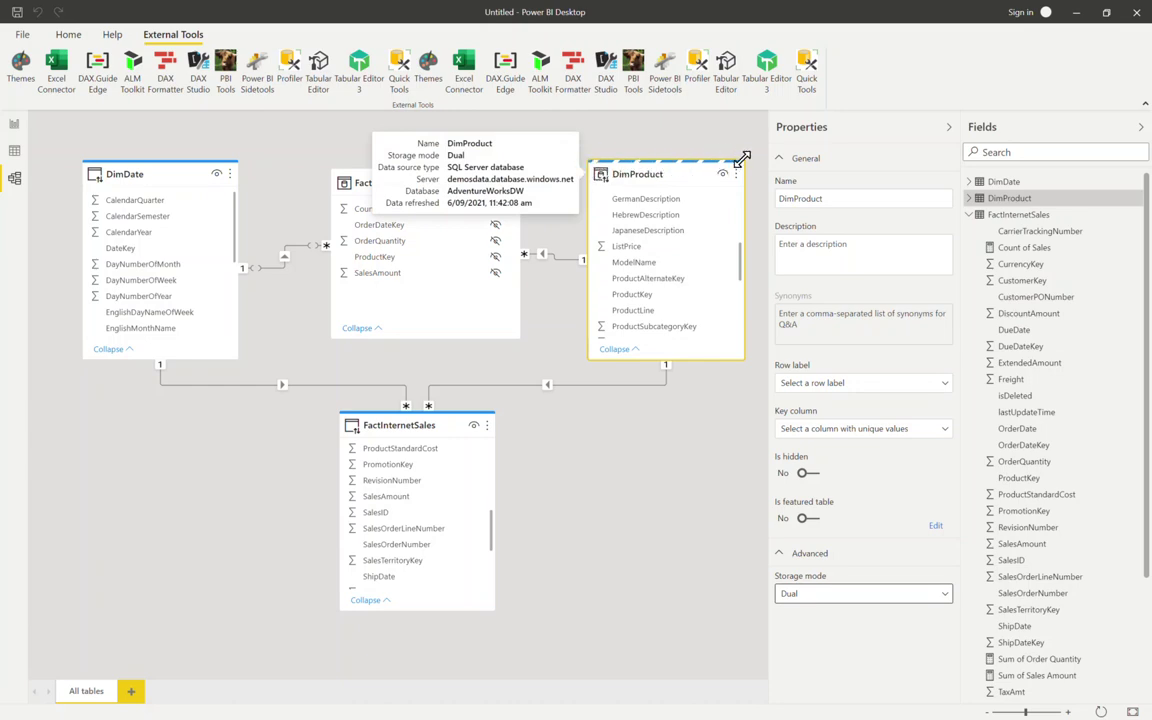
left_click(688, 515)
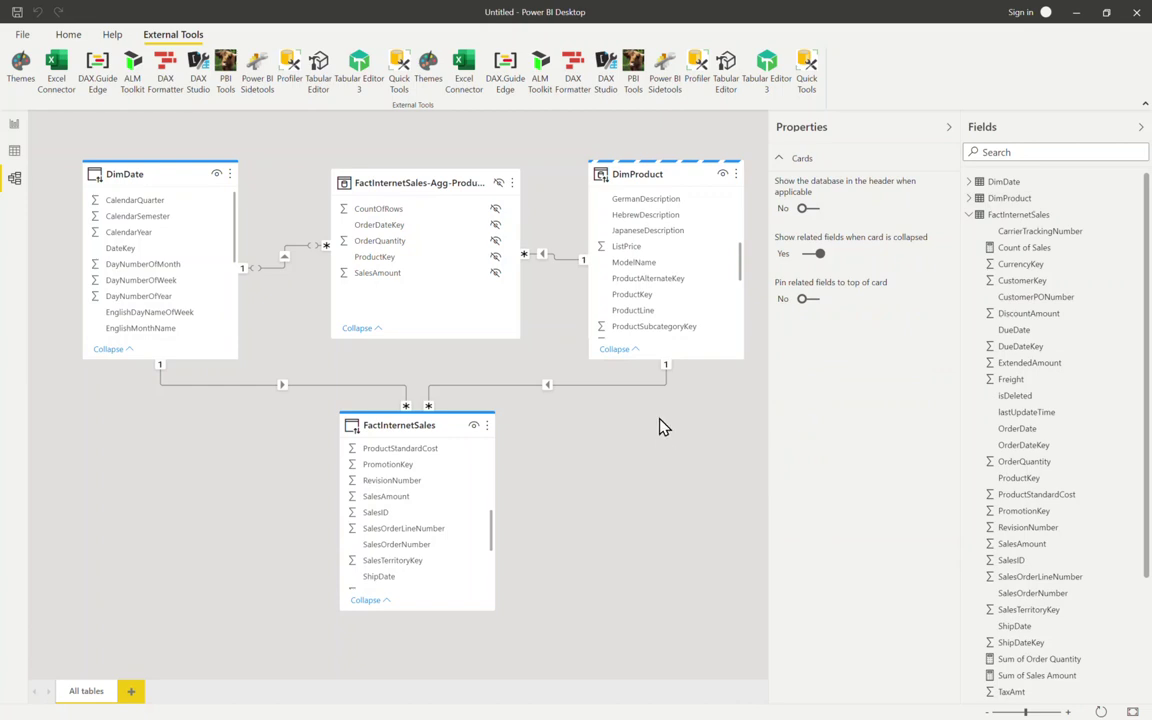
mouse_move(656, 168)
mouse_move(476, 425)
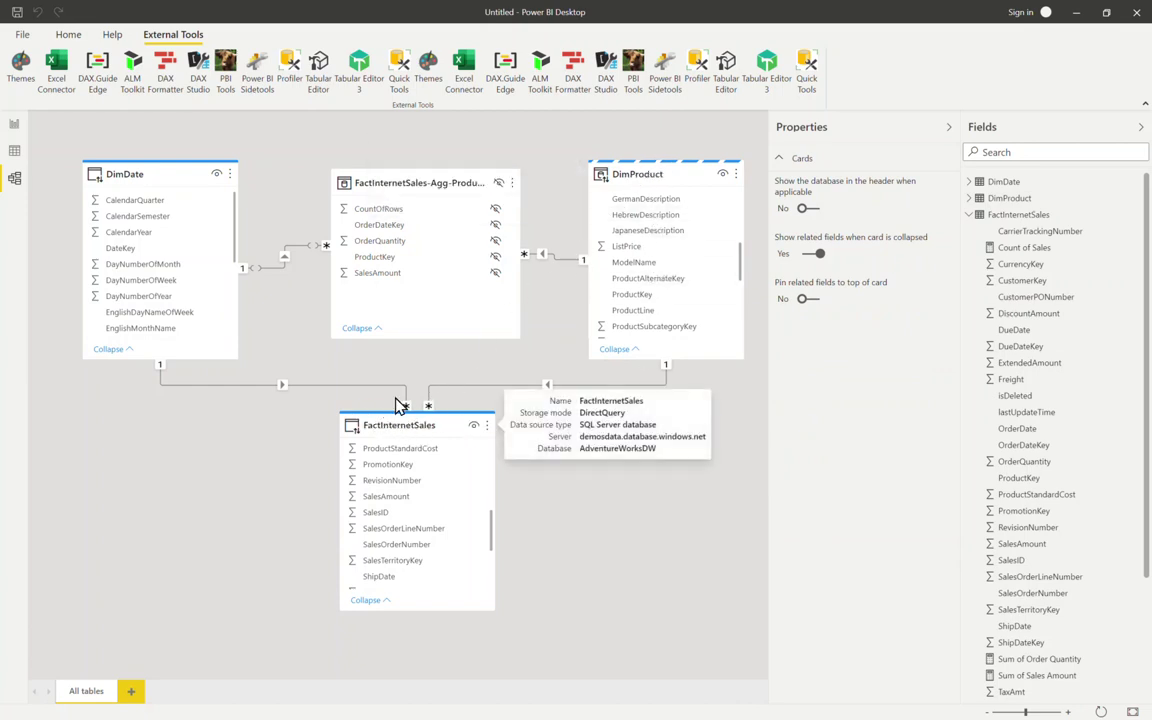
left_click(143, 166)
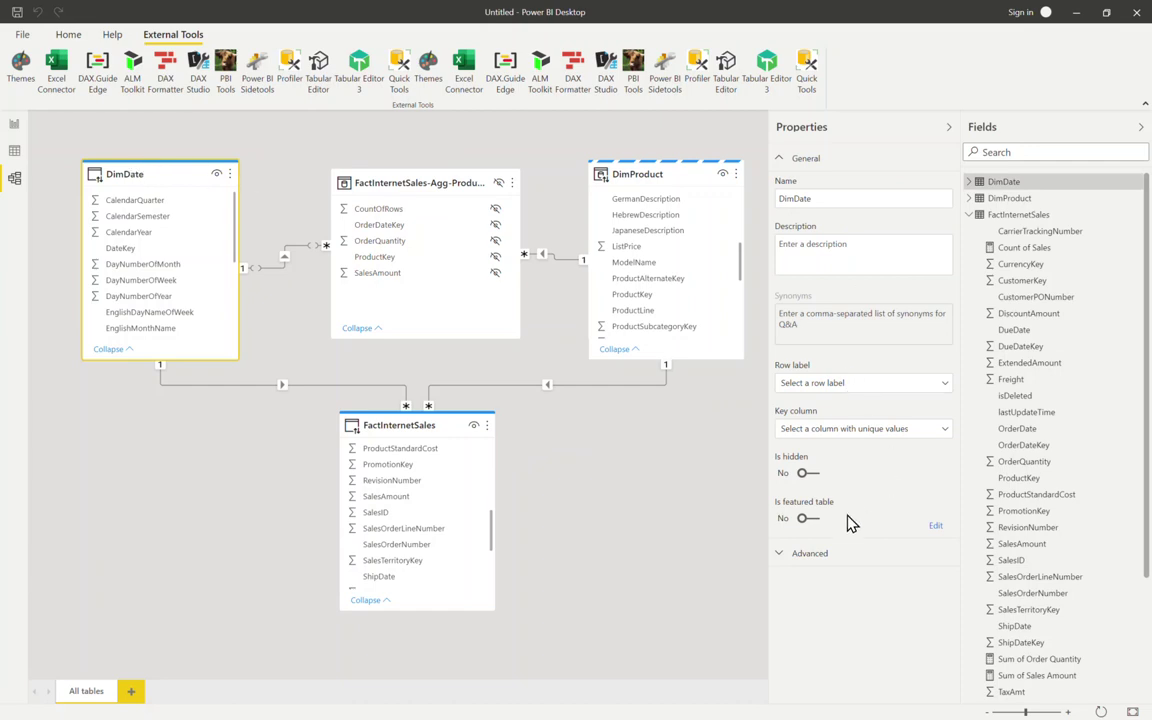
Change DimDate's storage mode to Dual and confirm.
left_click(800, 554)
left_click(805, 594)
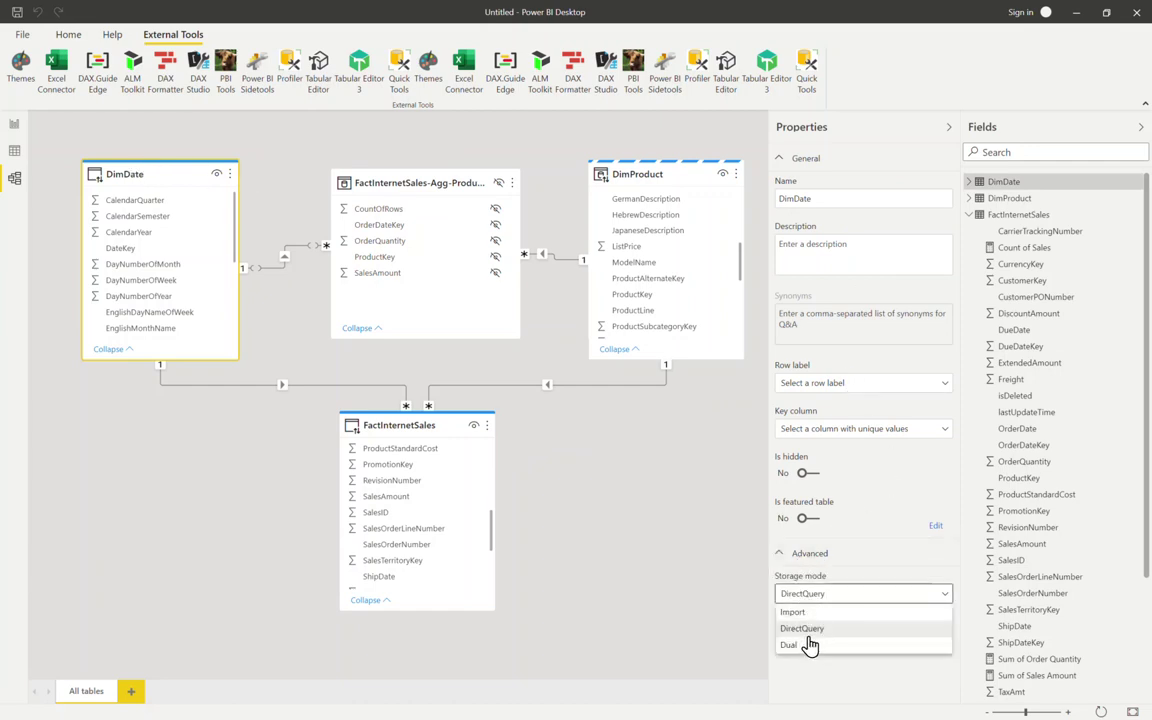
left_click(810, 645)
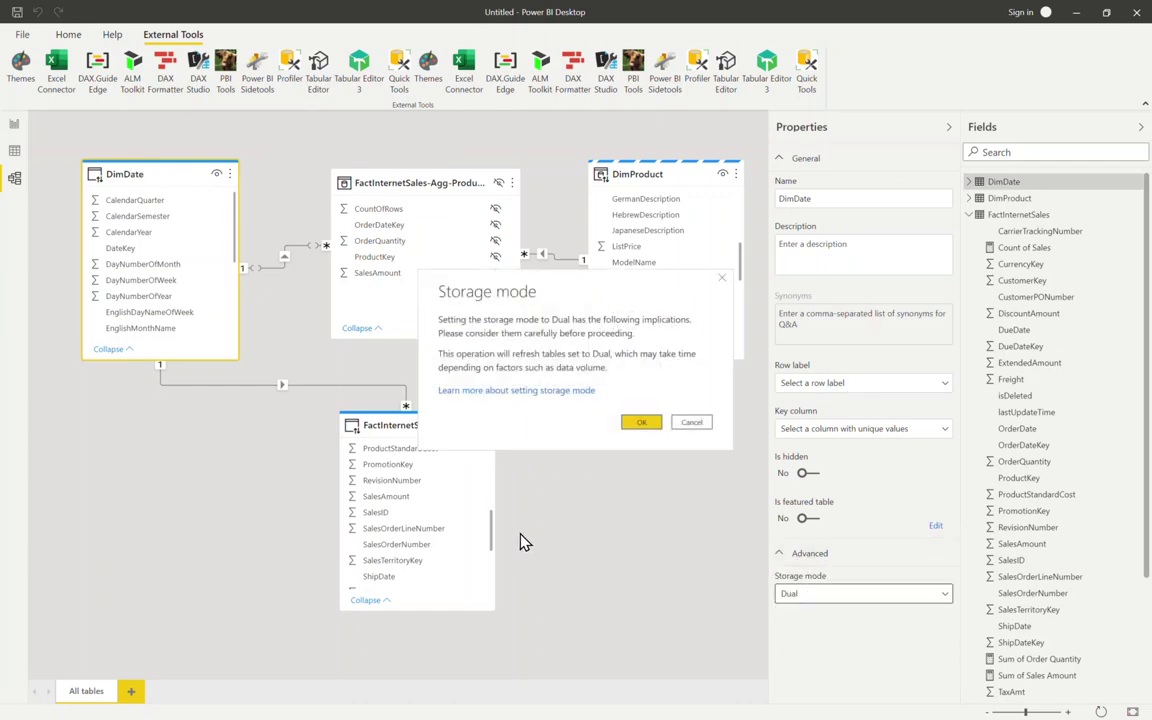
left_click(643, 422)
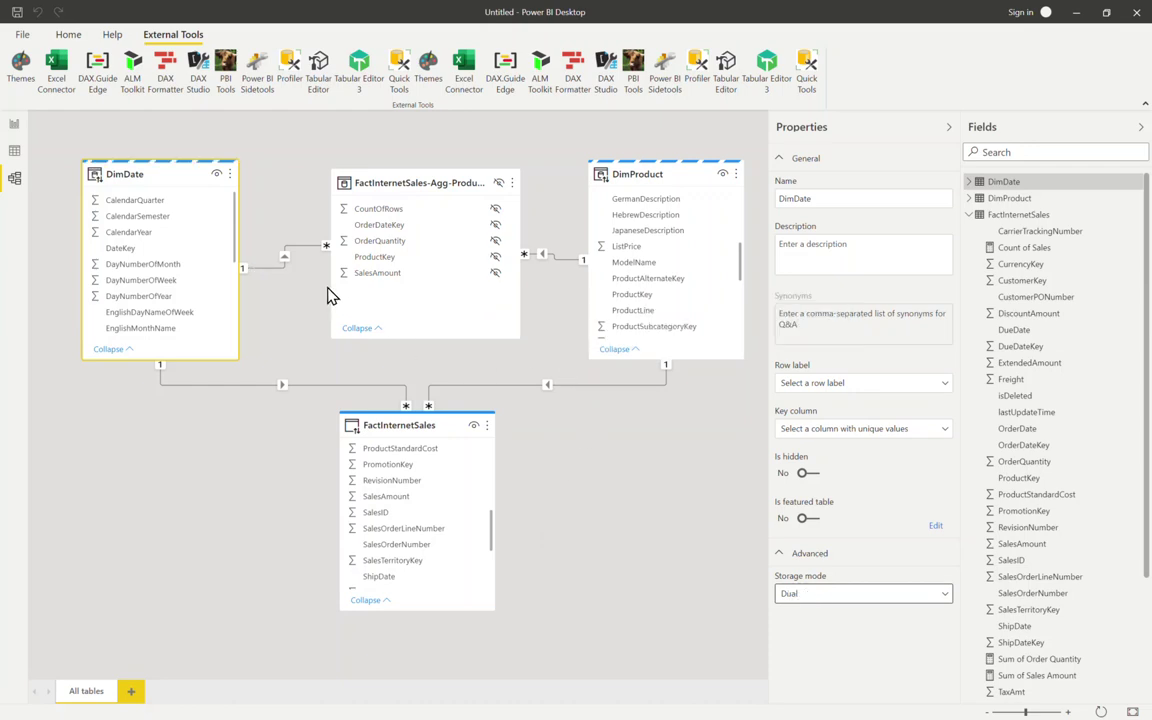
Check storage modes: the agg table is Import, FactInternetSales is DirectQuery.
left_click(396, 172)
left_click(805, 462)
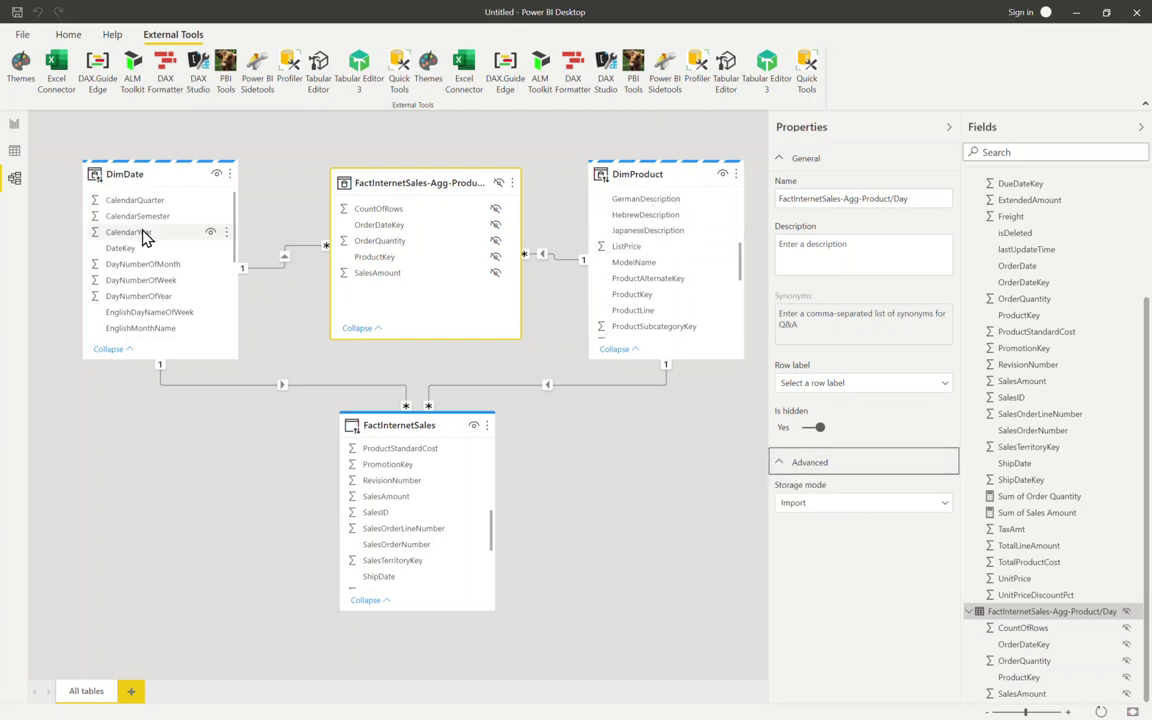
left_click(419, 421)
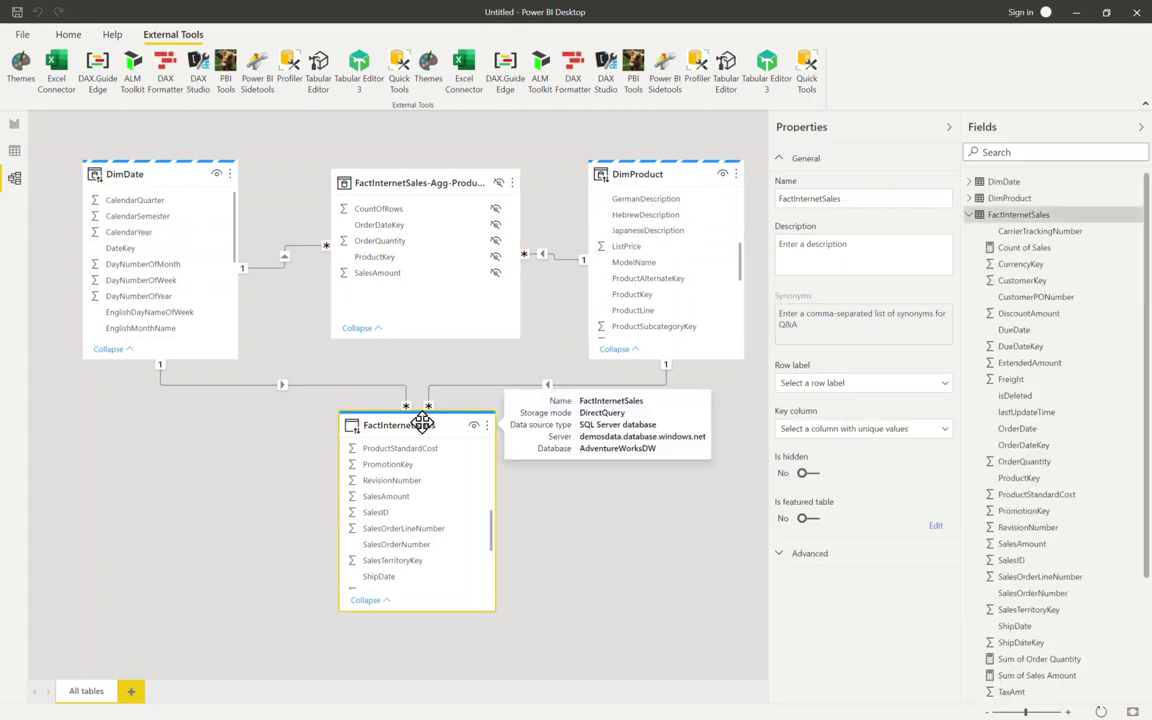
left_click(785, 556)
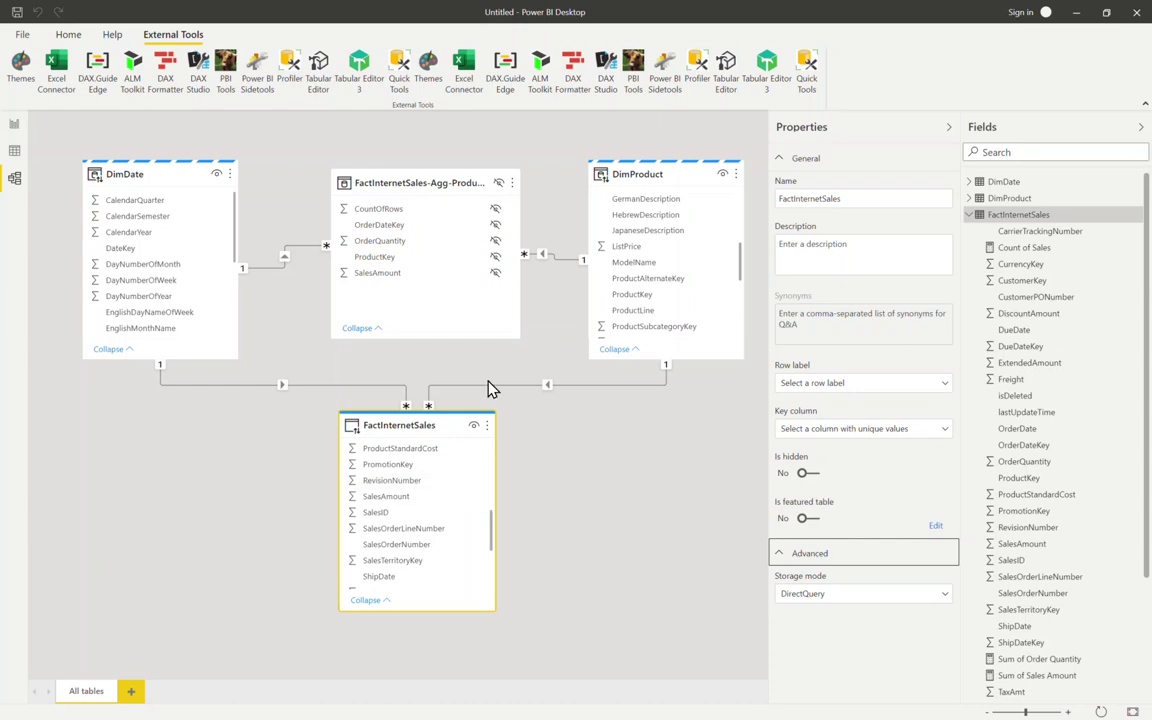
left_click(619, 481)
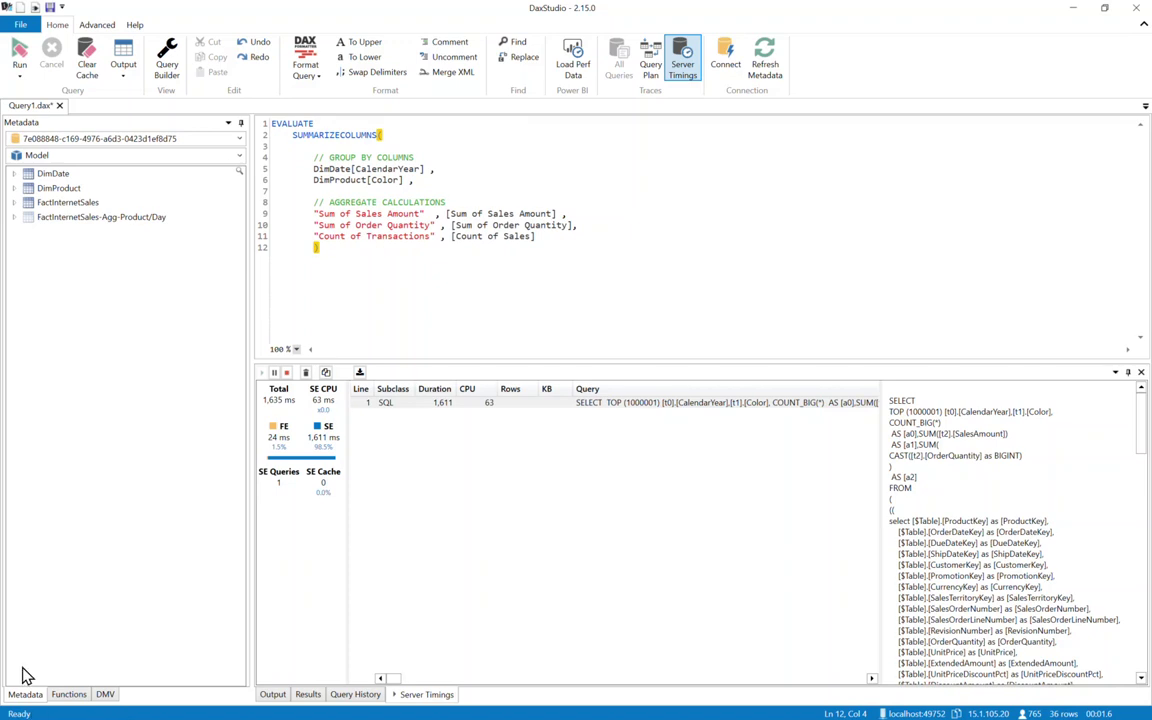
Run the year-by-colour query and inspect the RewriteA and SQL rows in Server Timings.
left_click(21, 55)
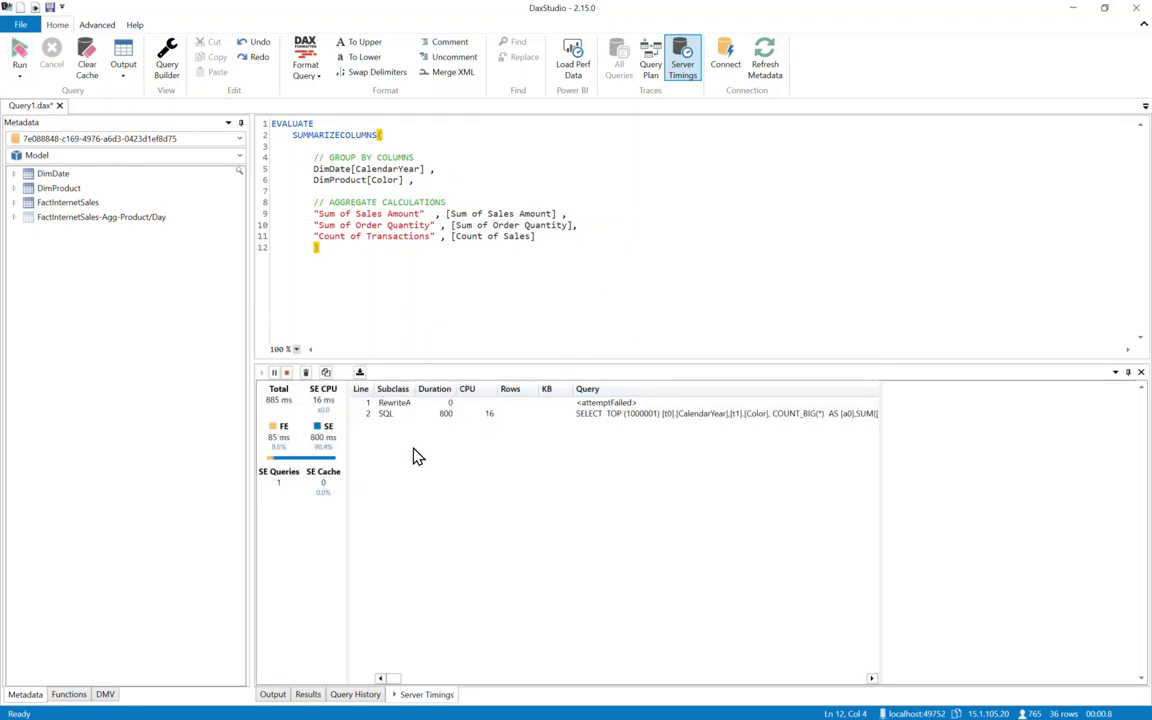
left_click(618, 405)
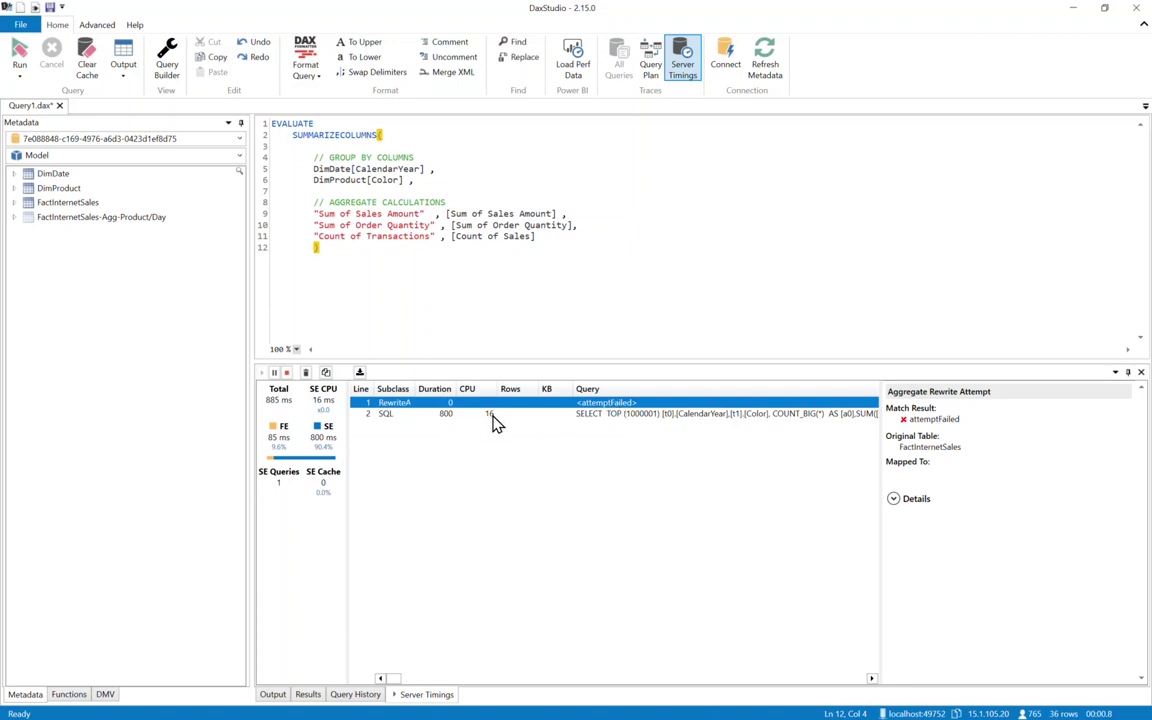
left_click(389, 418)
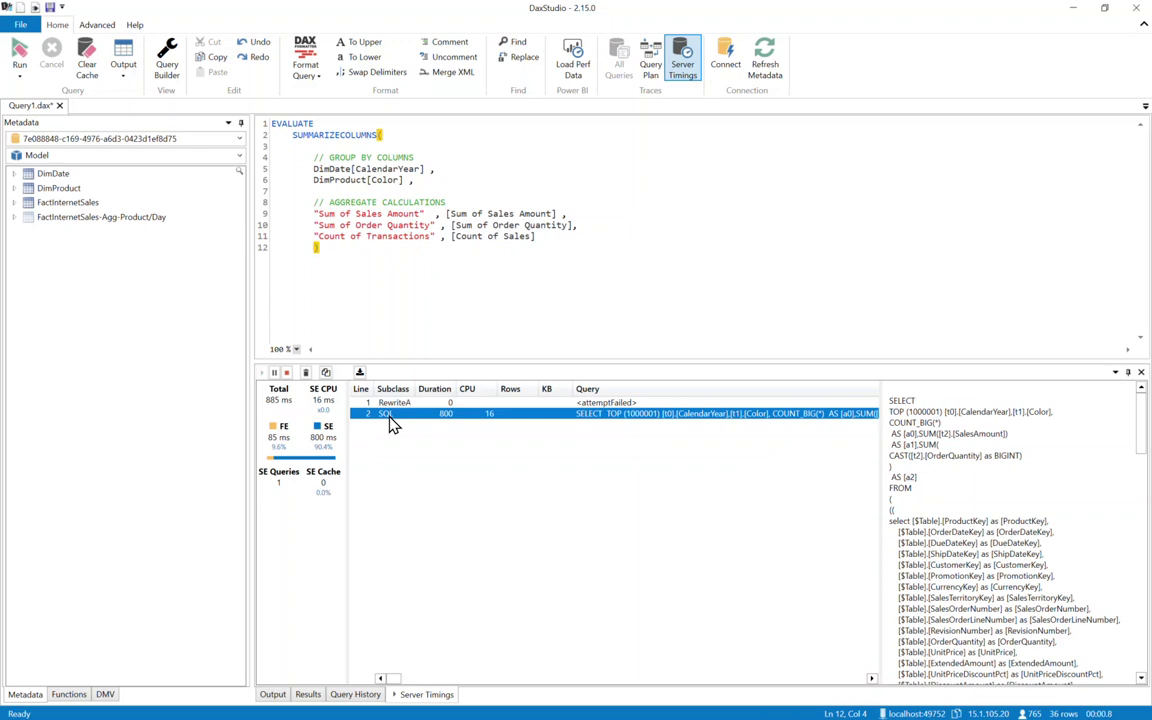
left_click(634, 405)
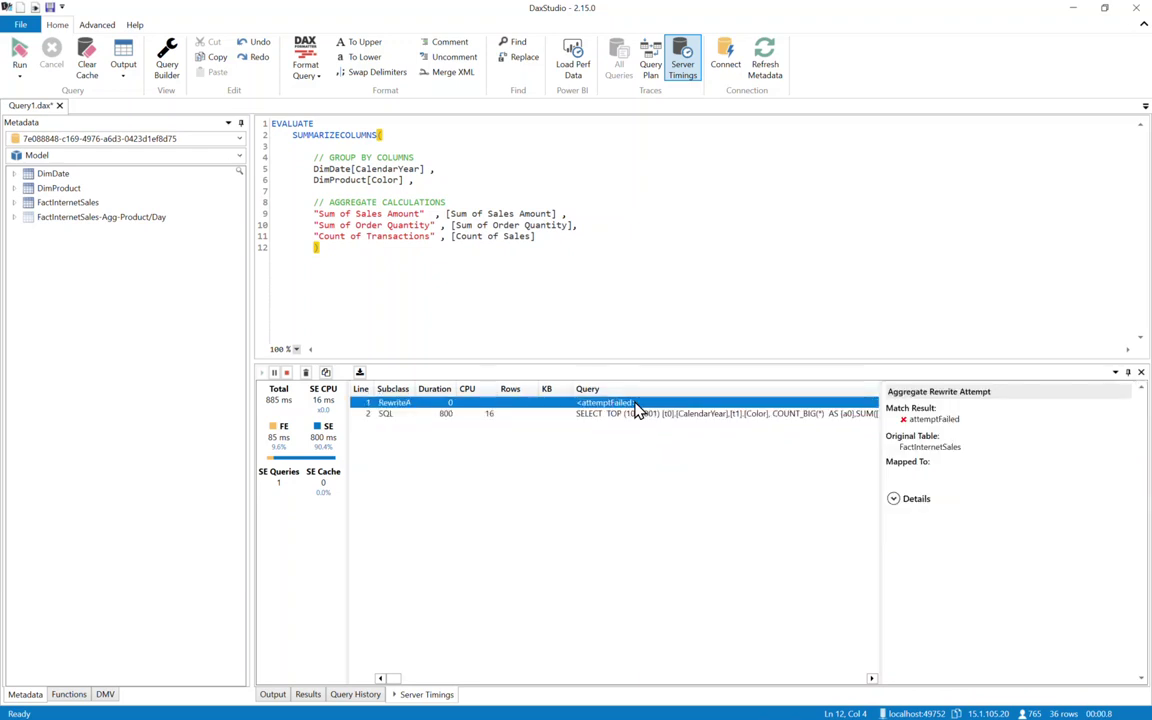
Widen and expand the rewrite details to show the missing CountRows mapping behind Count of Transactions.
left_click_drag(882, 576, 779, 442)
left_click(786, 502)
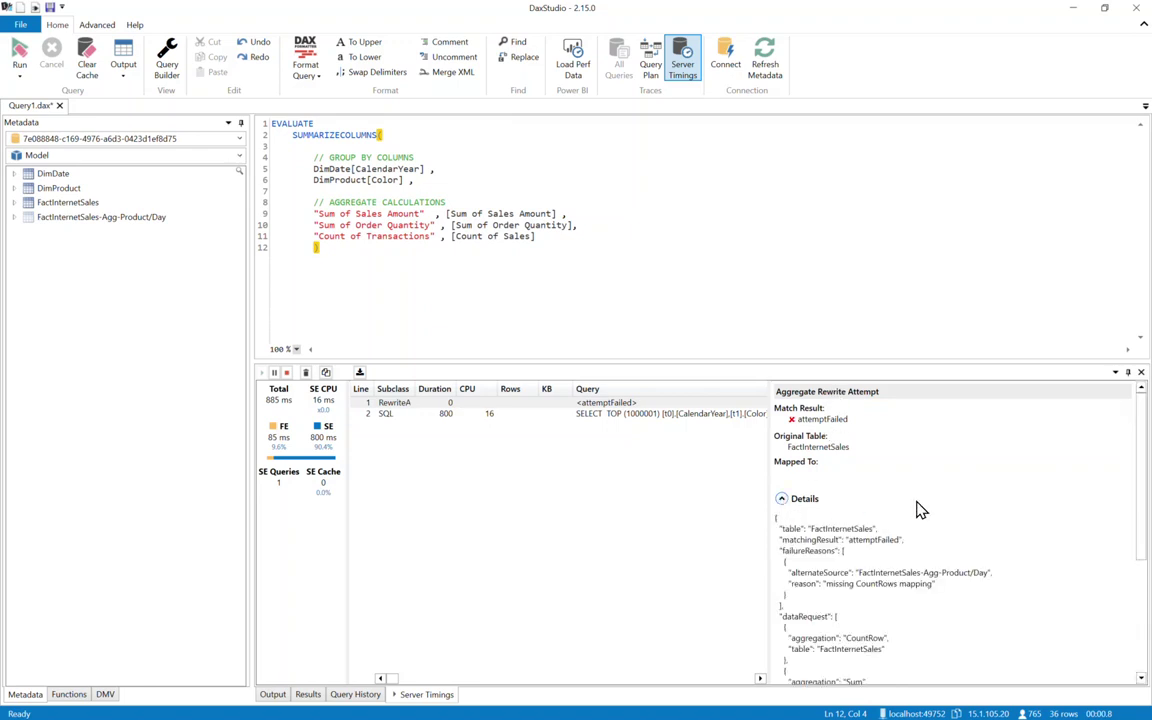
scroll(928, 501, "down", 6)
scroll(933, 496, "up", 3)
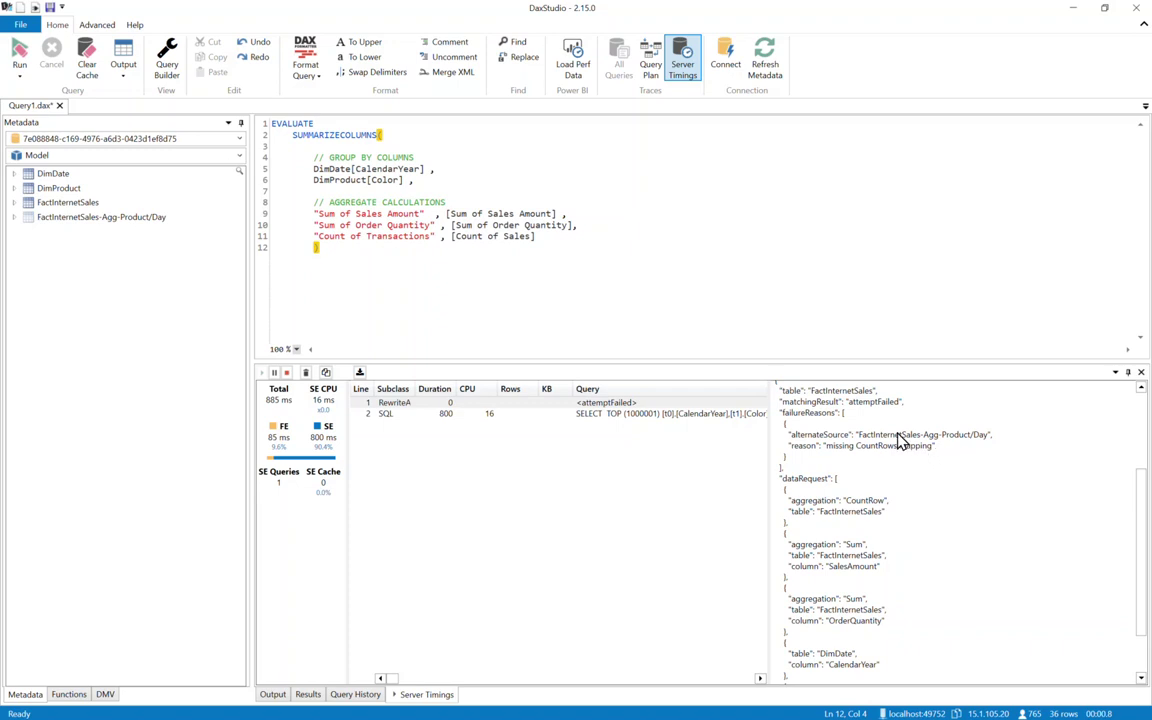
left_click_drag(316, 238, 395, 240)
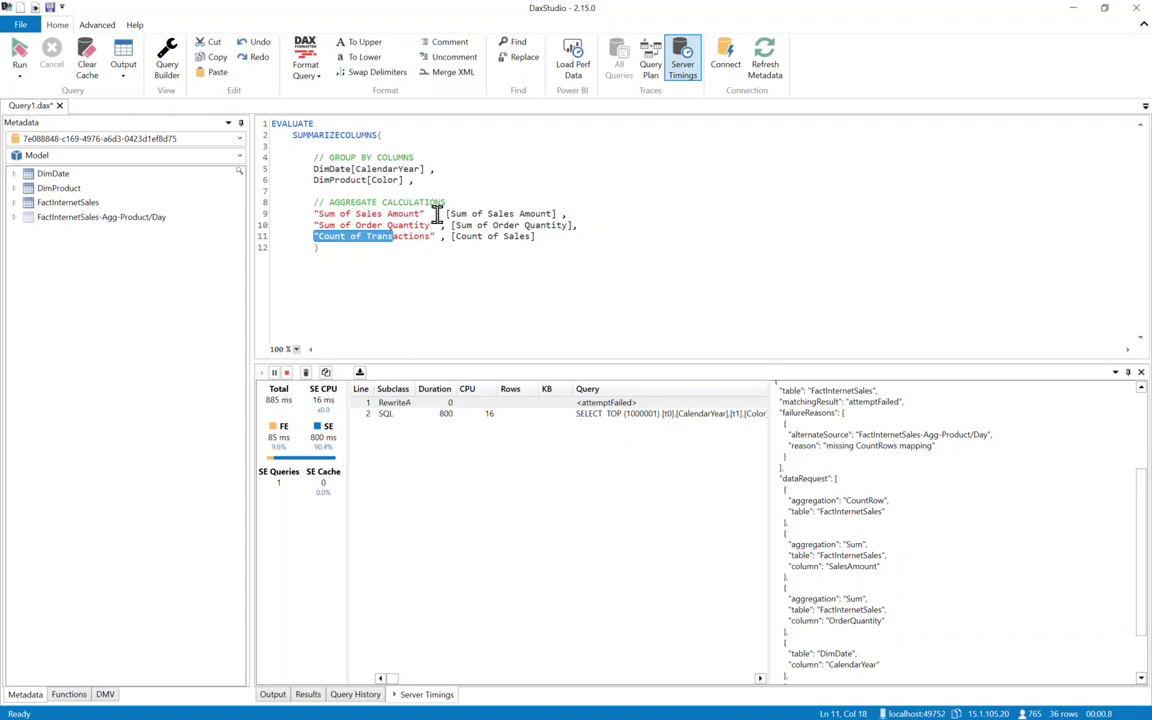
left_click_drag(446, 214, 578, 219)
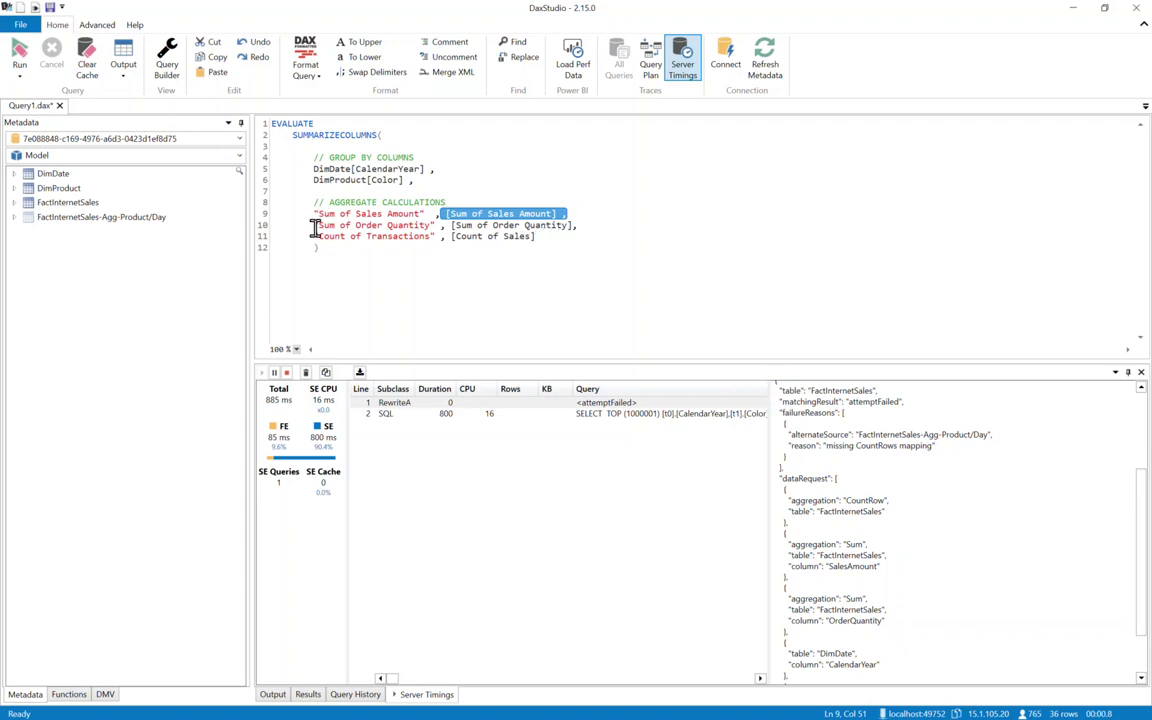
Comment out the Count of Transactions line and its trailing comma with //, then rerun.
type("//")
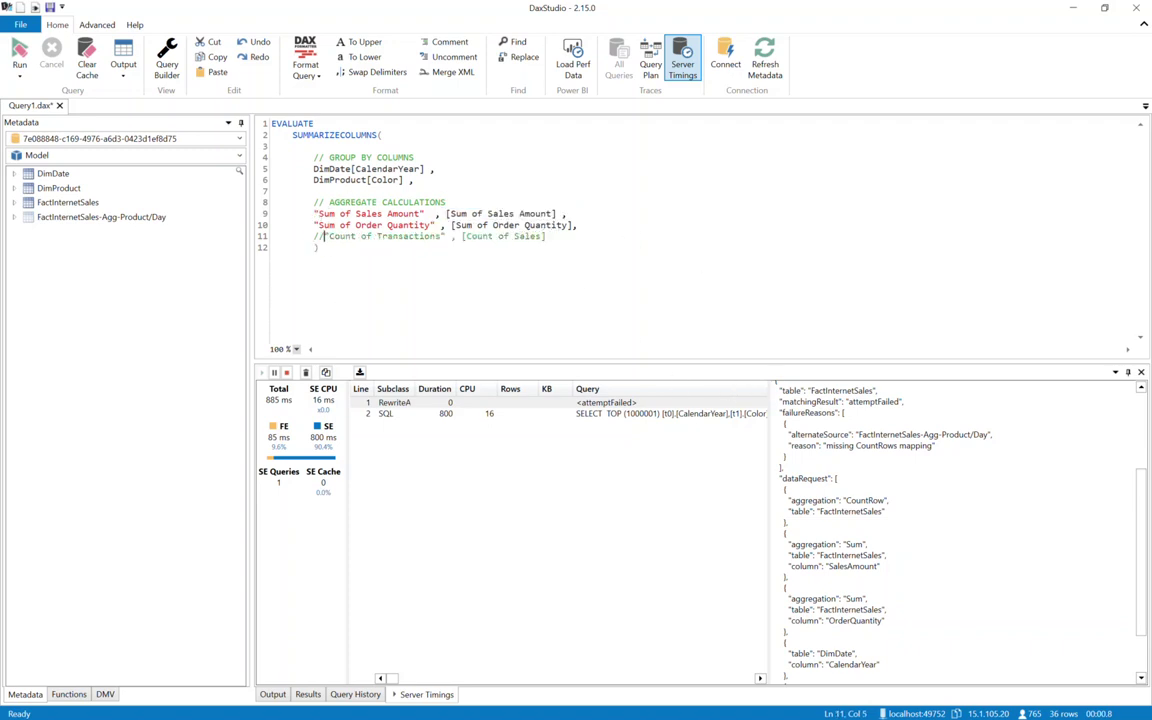
left_click(574, 225)
type("//")
left_click(21, 60)
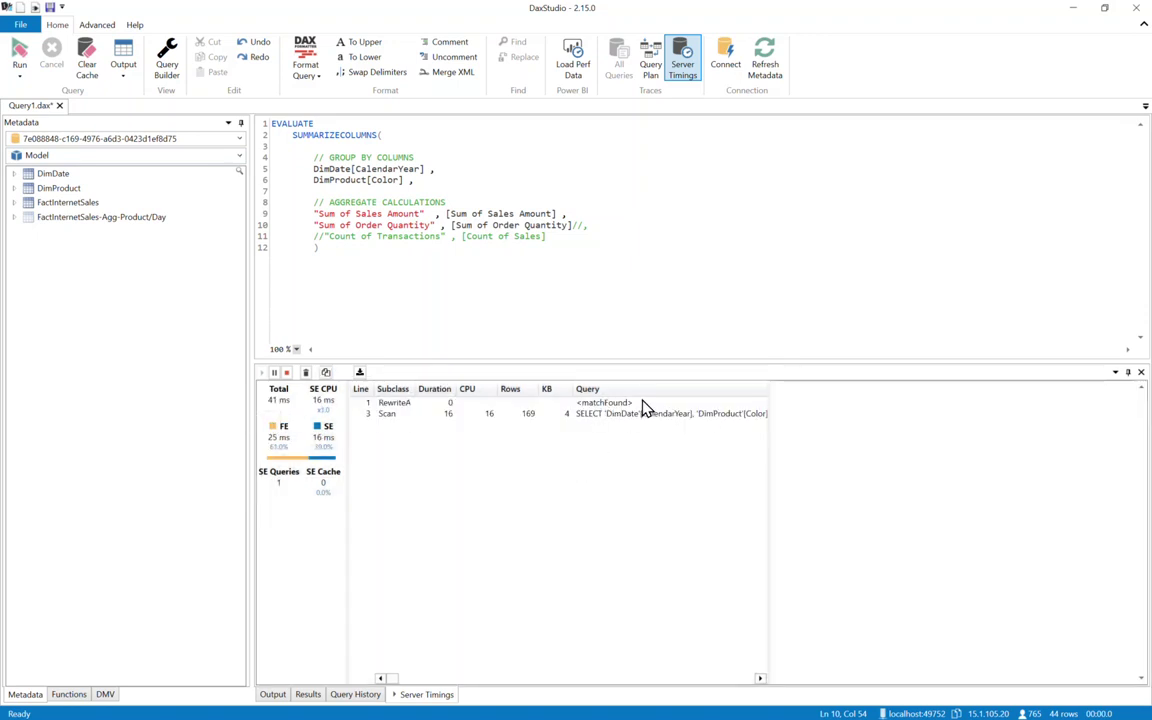
Expand the RewriteA details to confirm matchFound on FactInternetSales-Agg-Product/Day.
left_click(642, 403)
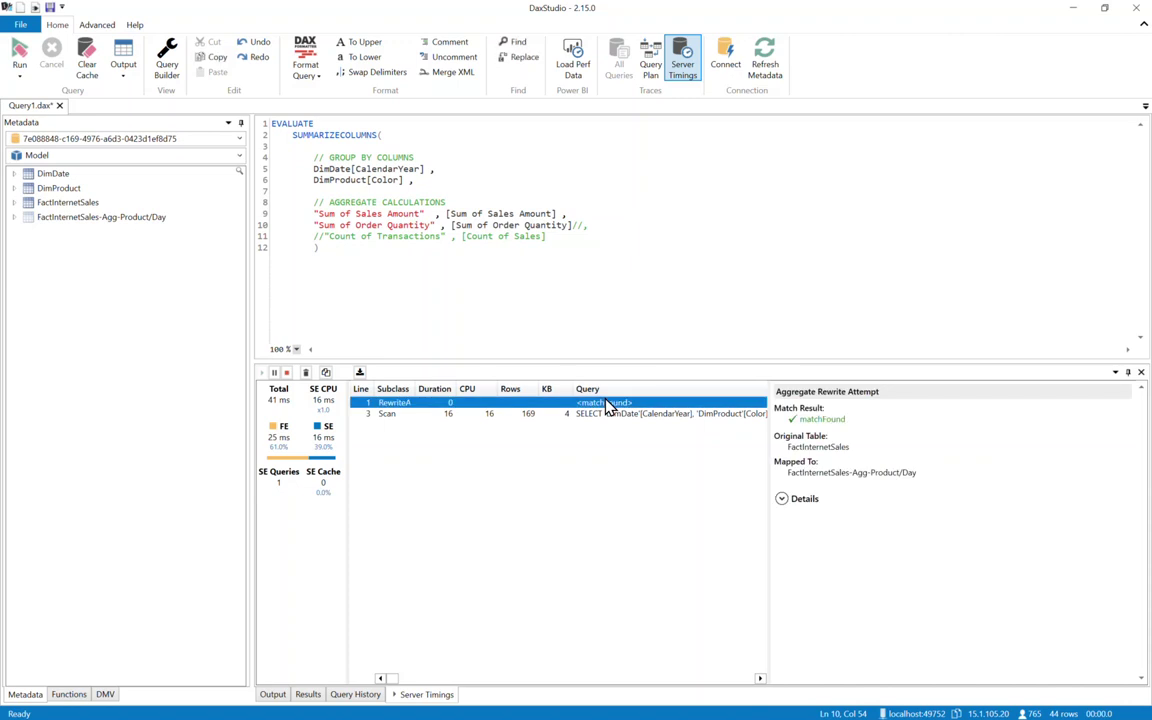
left_click(782, 498)
scroll(918, 512, "down", 2)
scroll(952, 541, "down", 5)
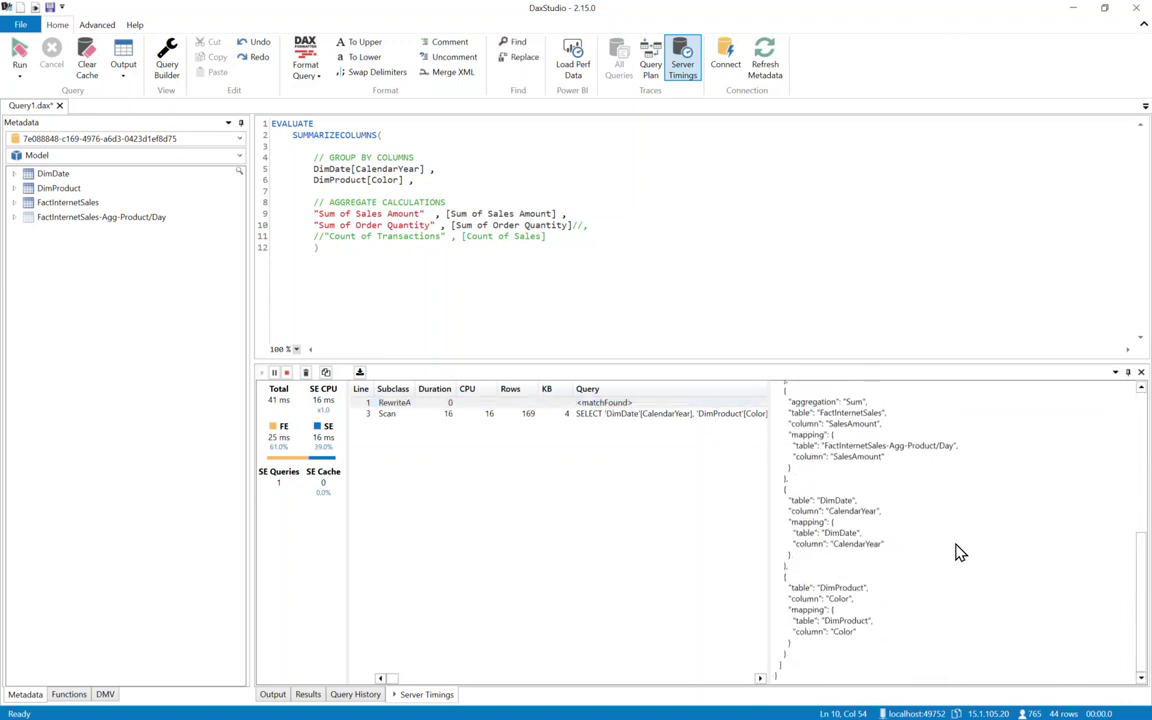
scroll(926, 573, "up", 4)
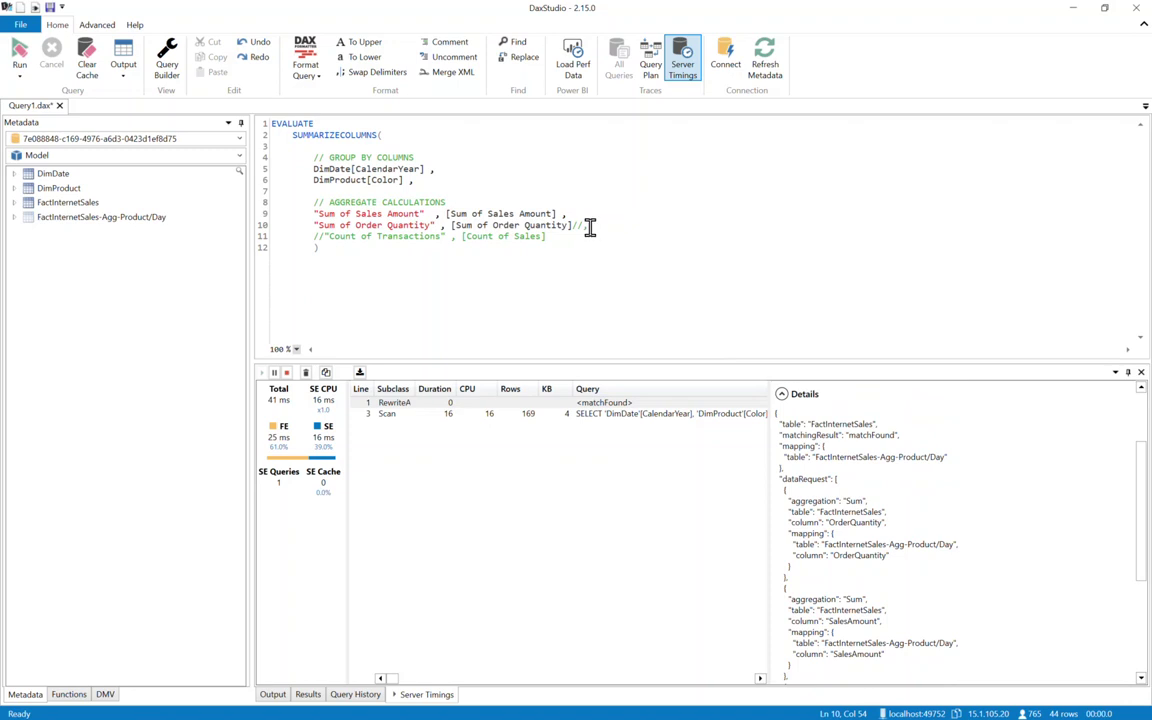
Remove both // comments to restore Count of Transactions and rerun the full query.
left_click(587, 225)
key("BackSpace")
key("BackSpace")
left_click_drag(324, 236, 318, 280)
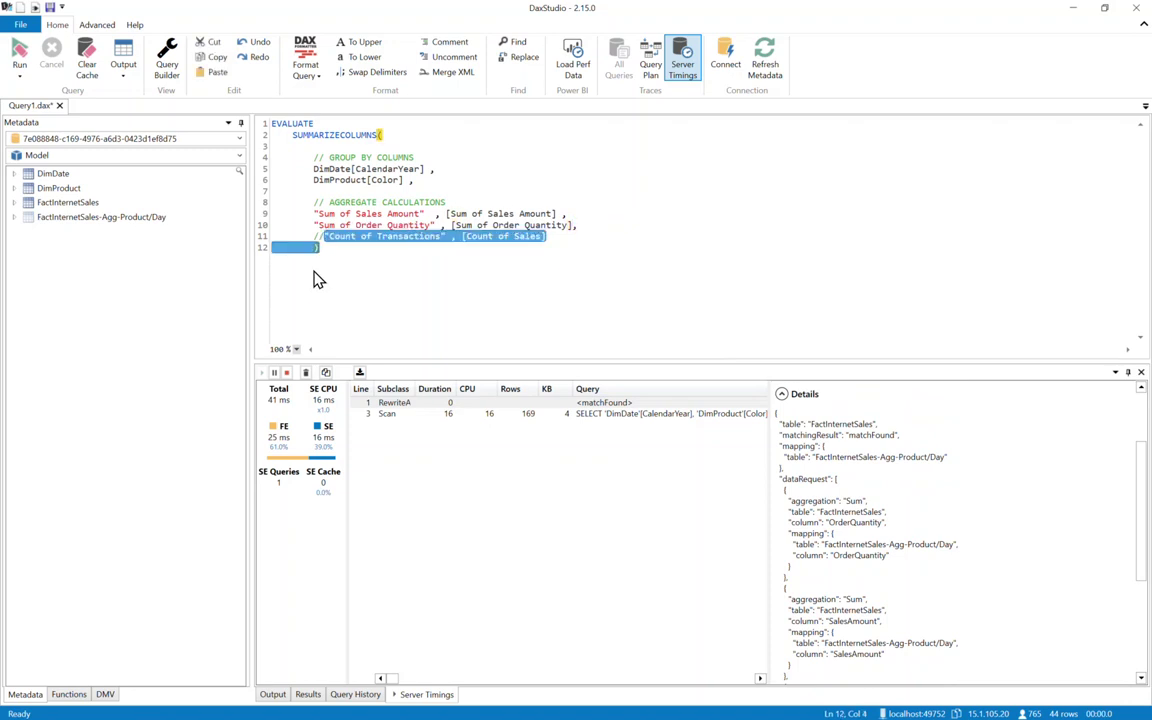
key("Up")
key("BackSpace")
key("BackSpace")
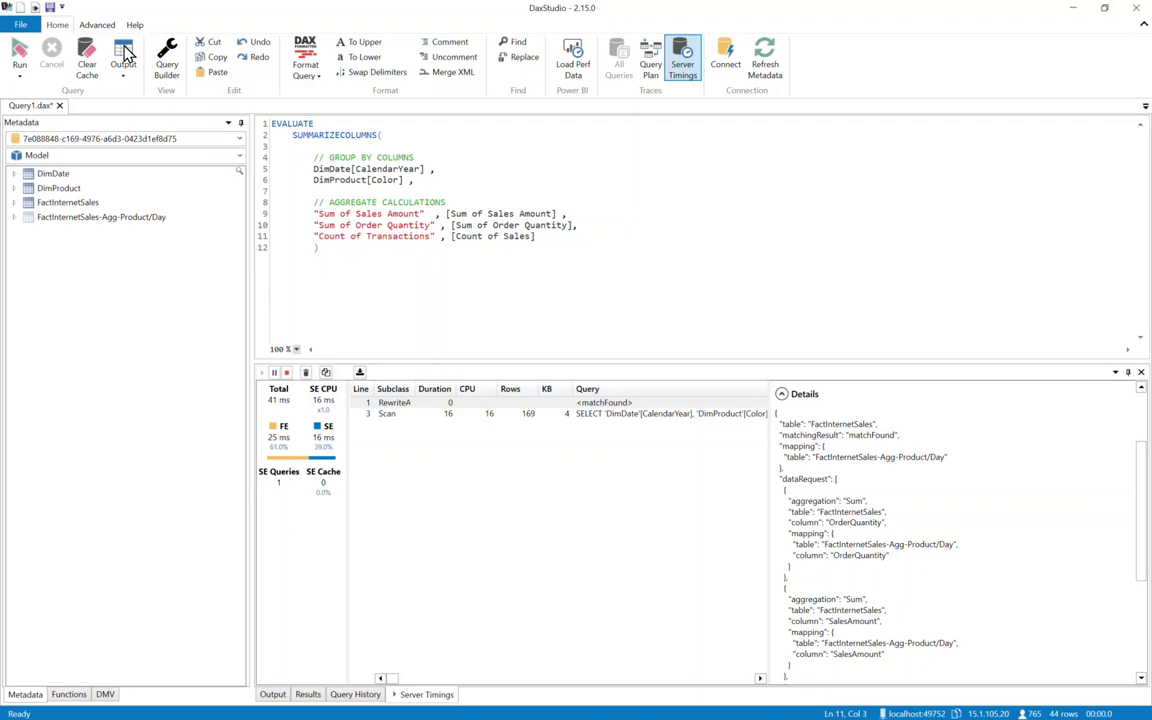
left_click(19, 55)
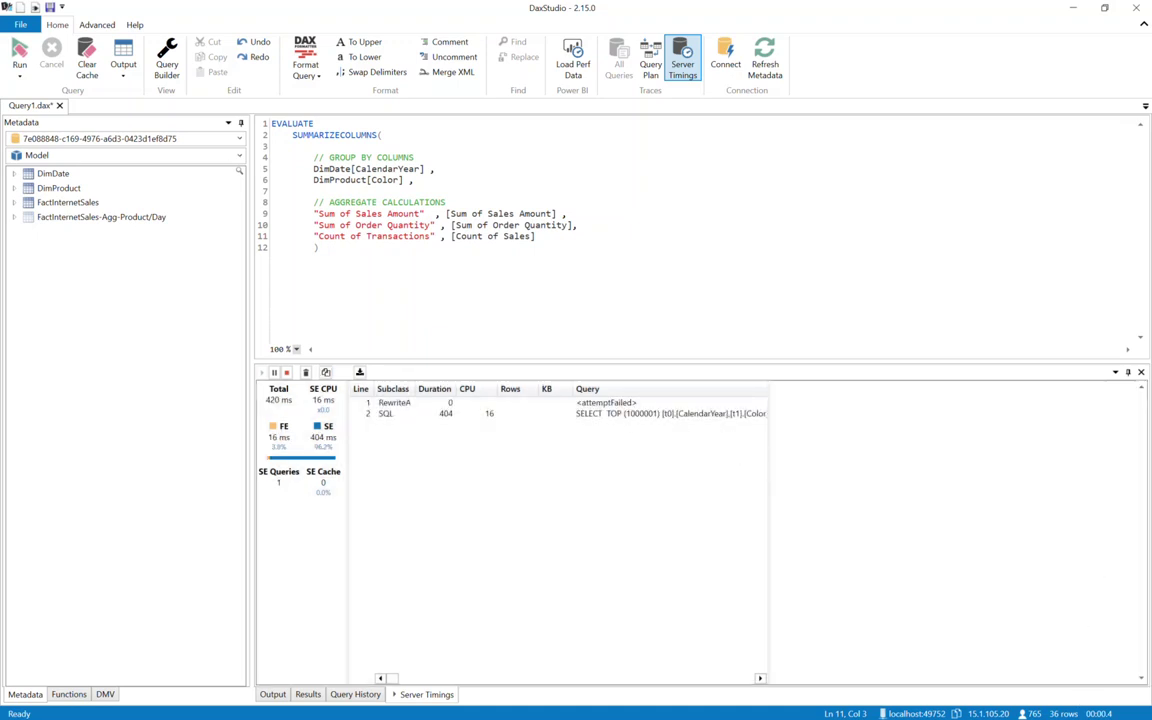
Map the agg table's CountOfRows to Count table rows of FactInternetSales and apply all.
key("alt+Tab")
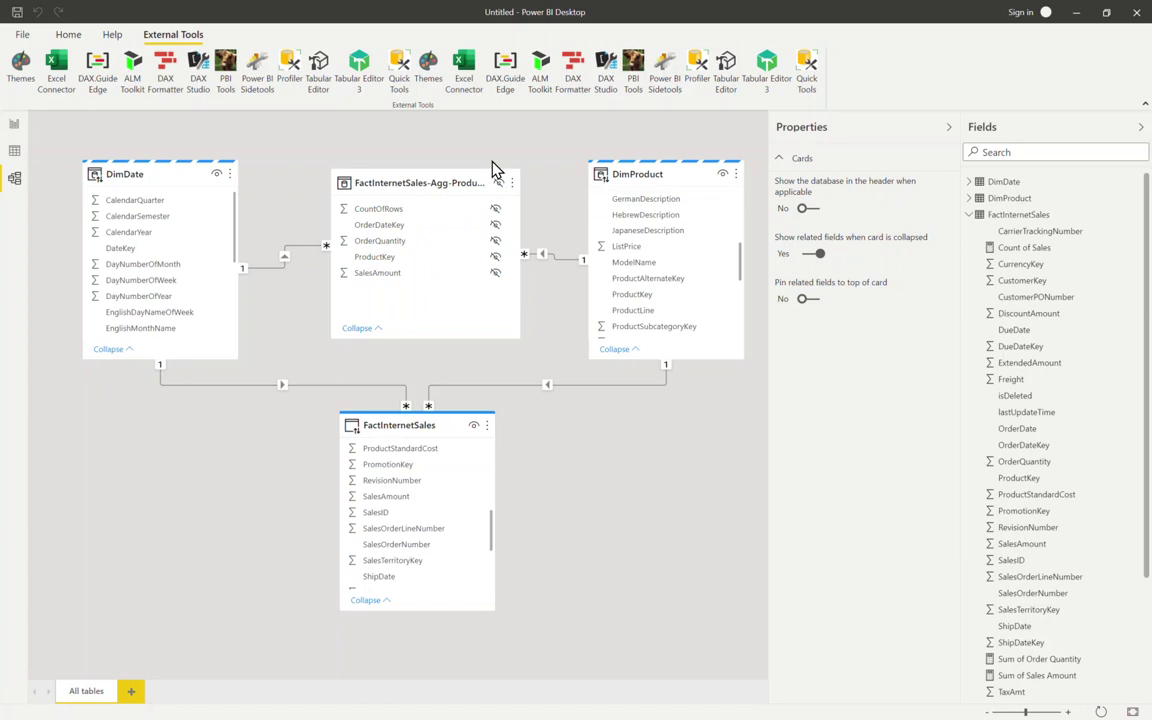
left_click(512, 184)
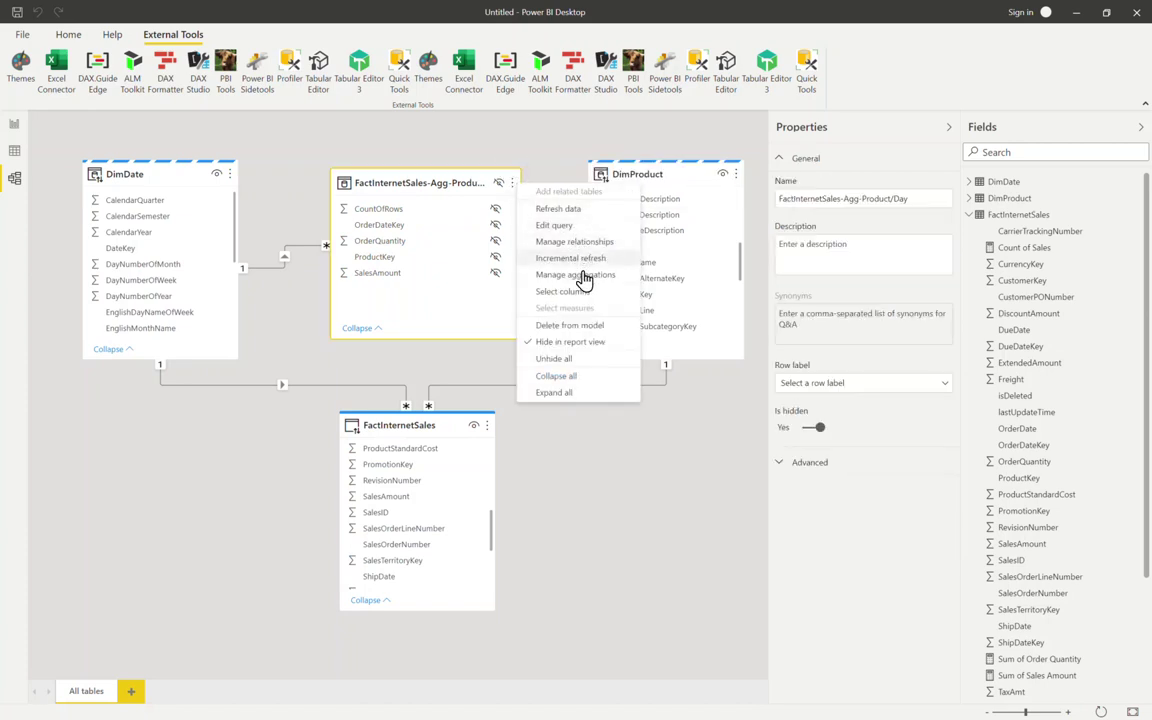
left_click(586, 281)
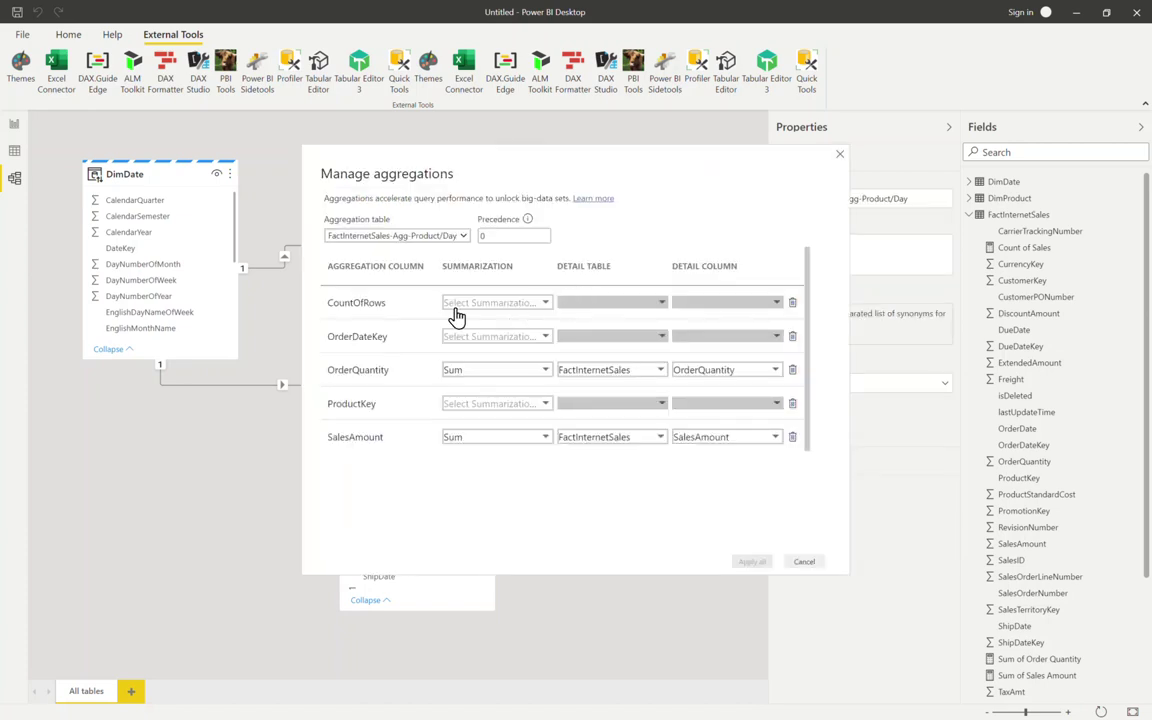
left_click(545, 303)
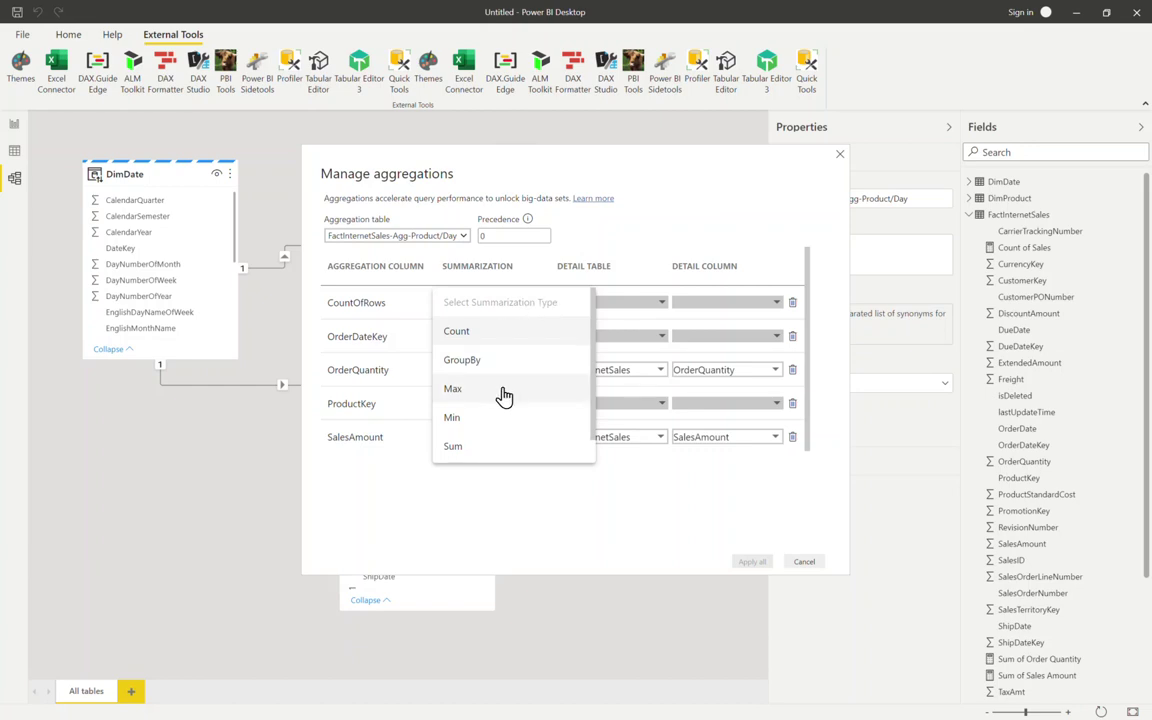
left_click(480, 449)
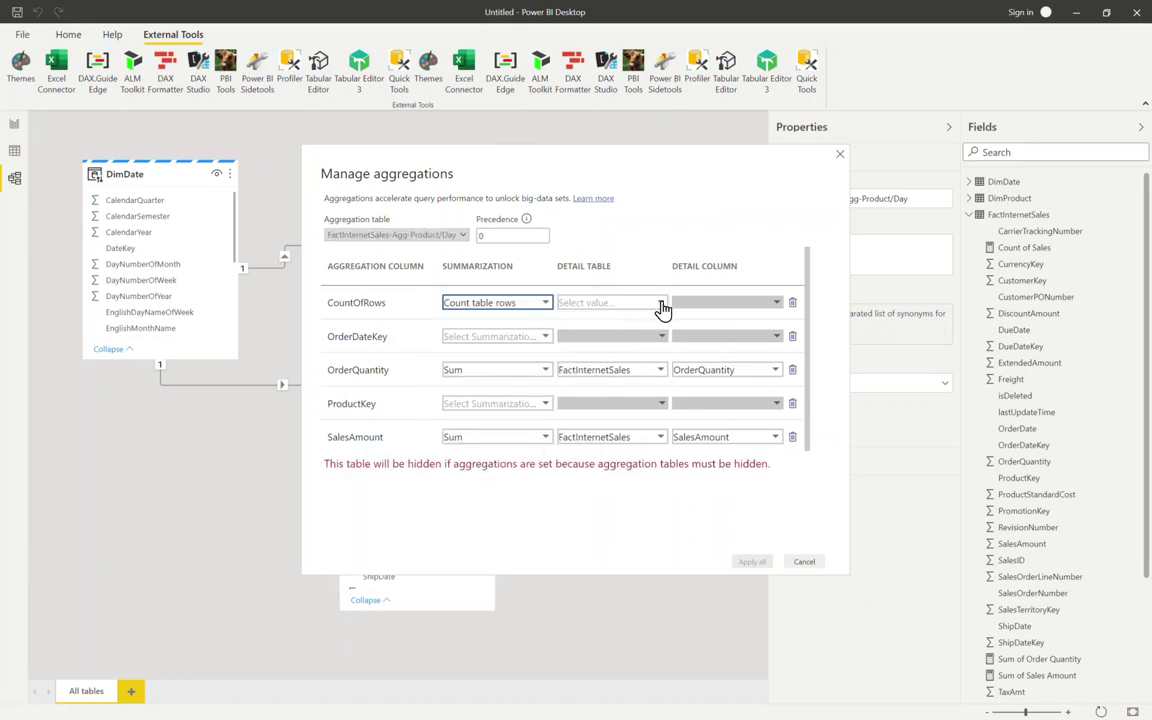
left_click(662, 309)
left_click(615, 358)
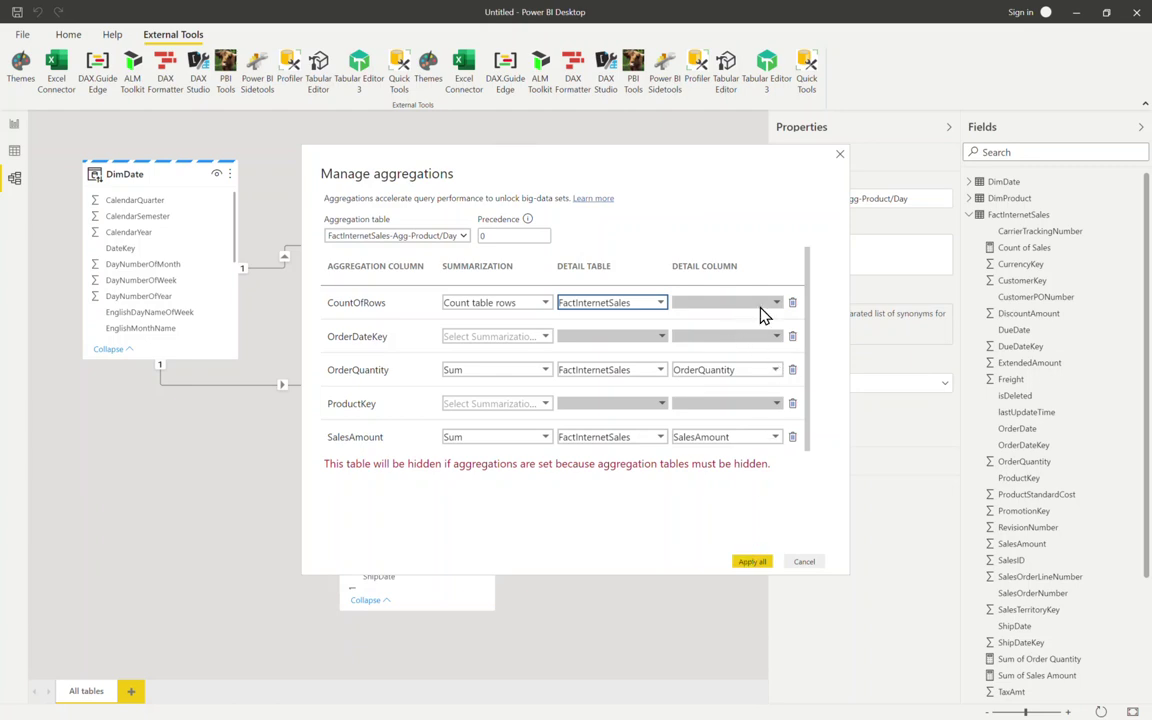
left_click(752, 564)
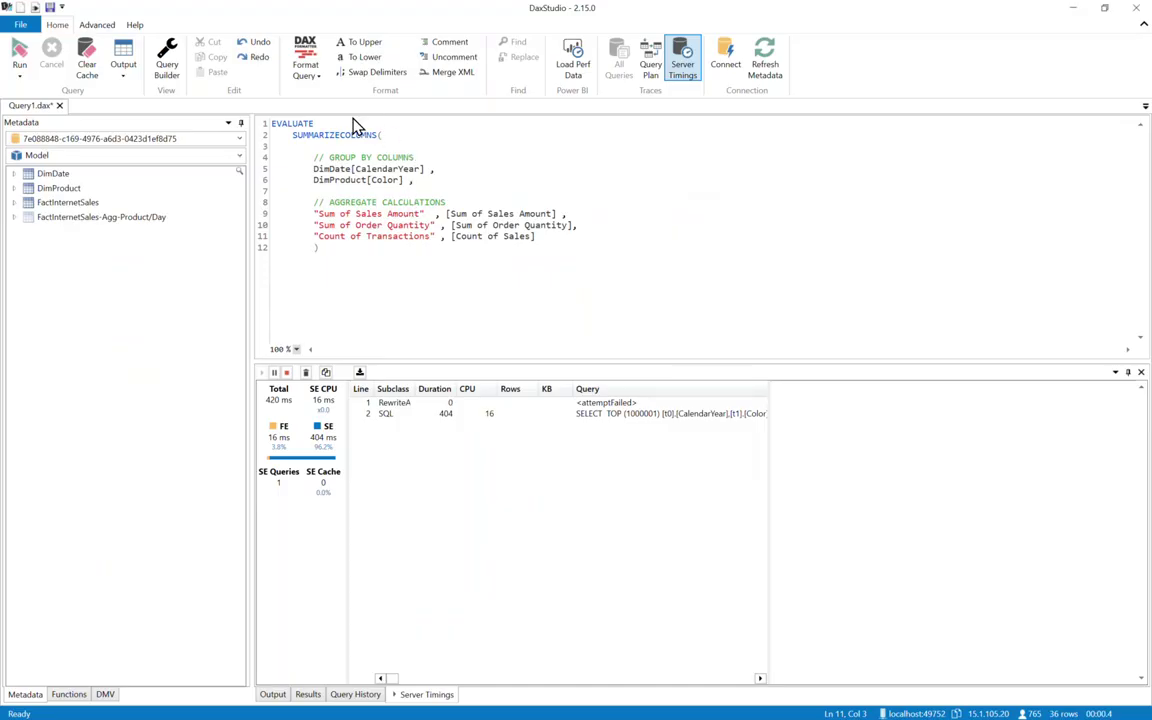
Rerun the query and expand RewriteA details showing matchFound on FactInternetSales-Agg-Product/Day.
left_click(20, 52)
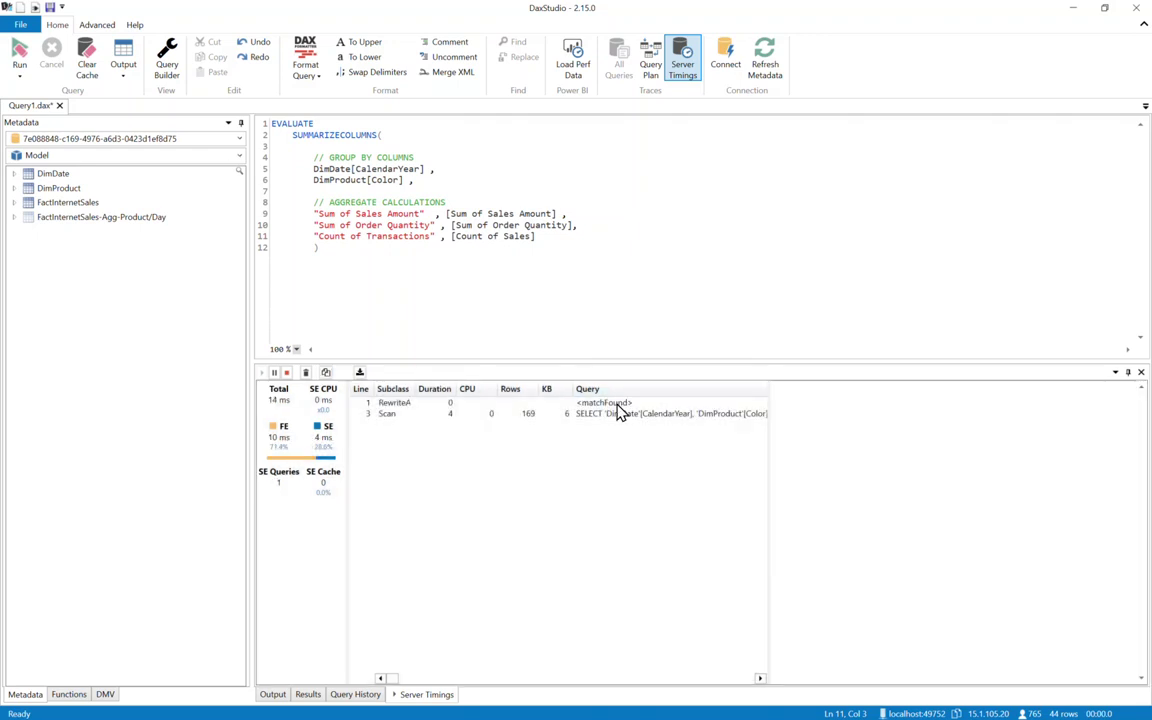
left_click(618, 404)
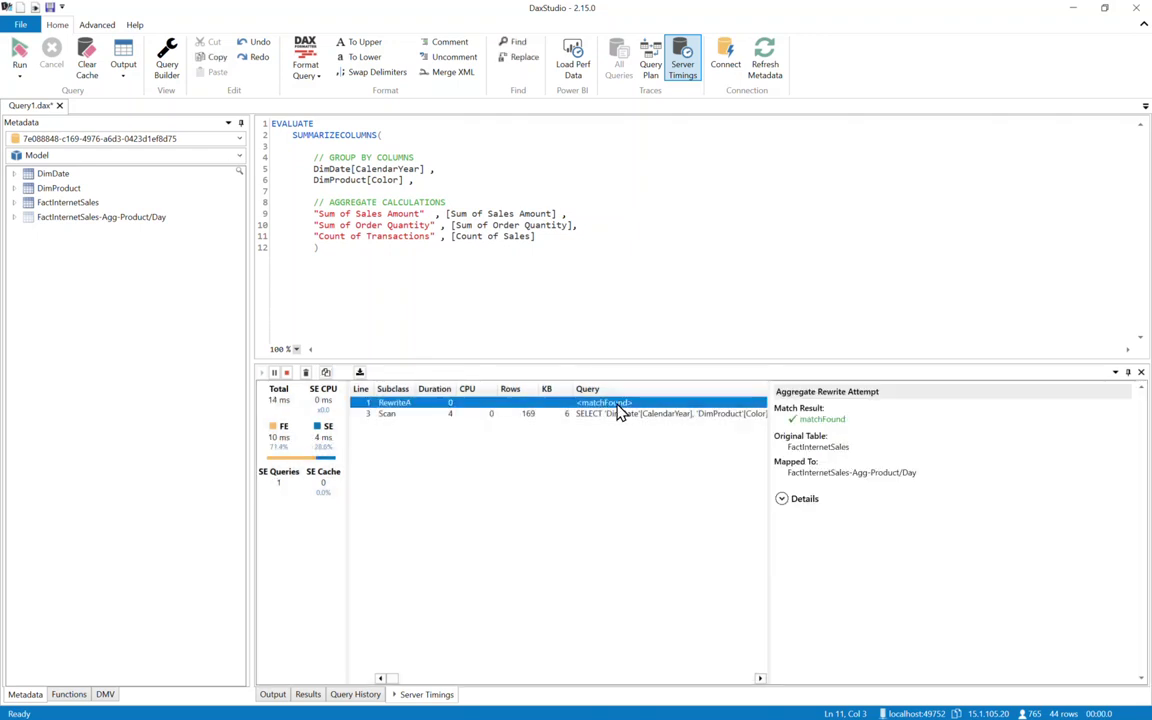
left_click(782, 499)
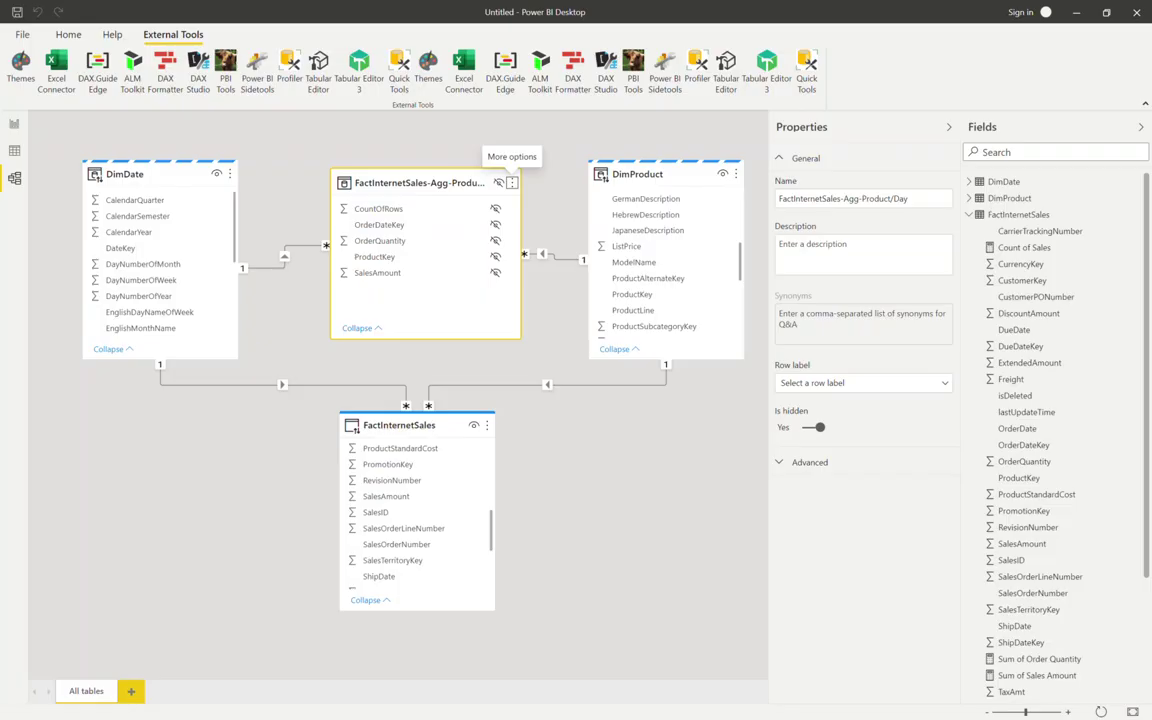
On the report page, start a new visual with Sum of Sales Amount and Sum of Order Quantity.
left_click(16, 126)
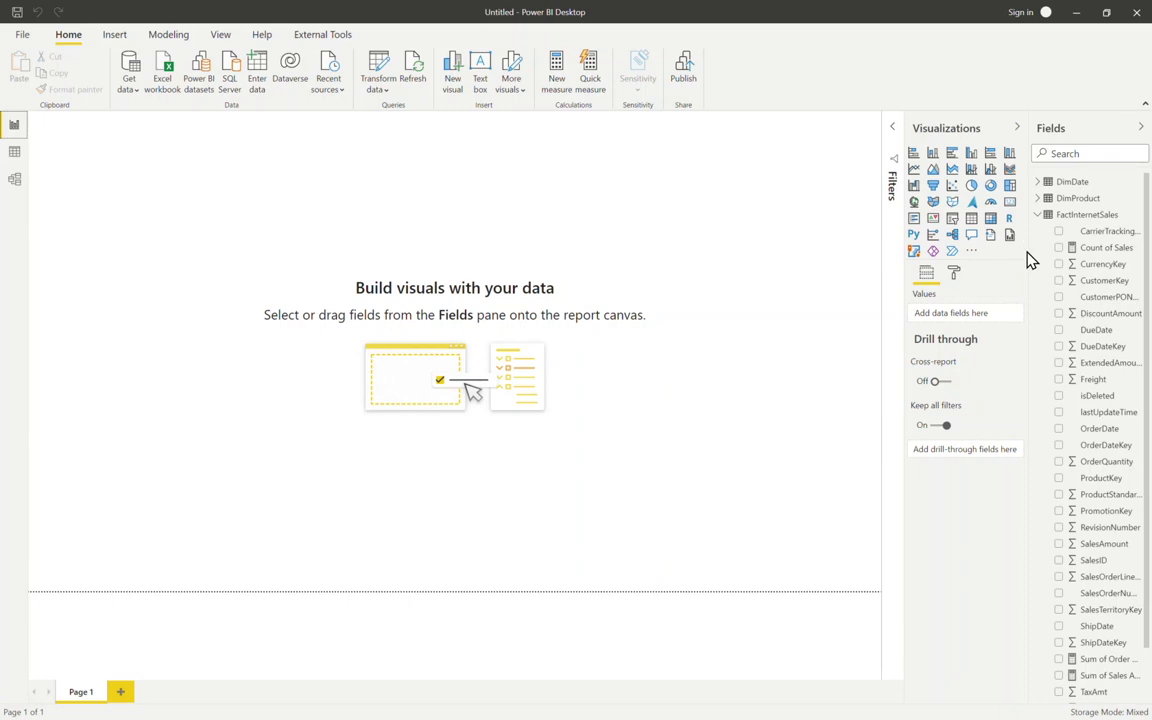
left_click_drag(1030, 251, 866, 211)
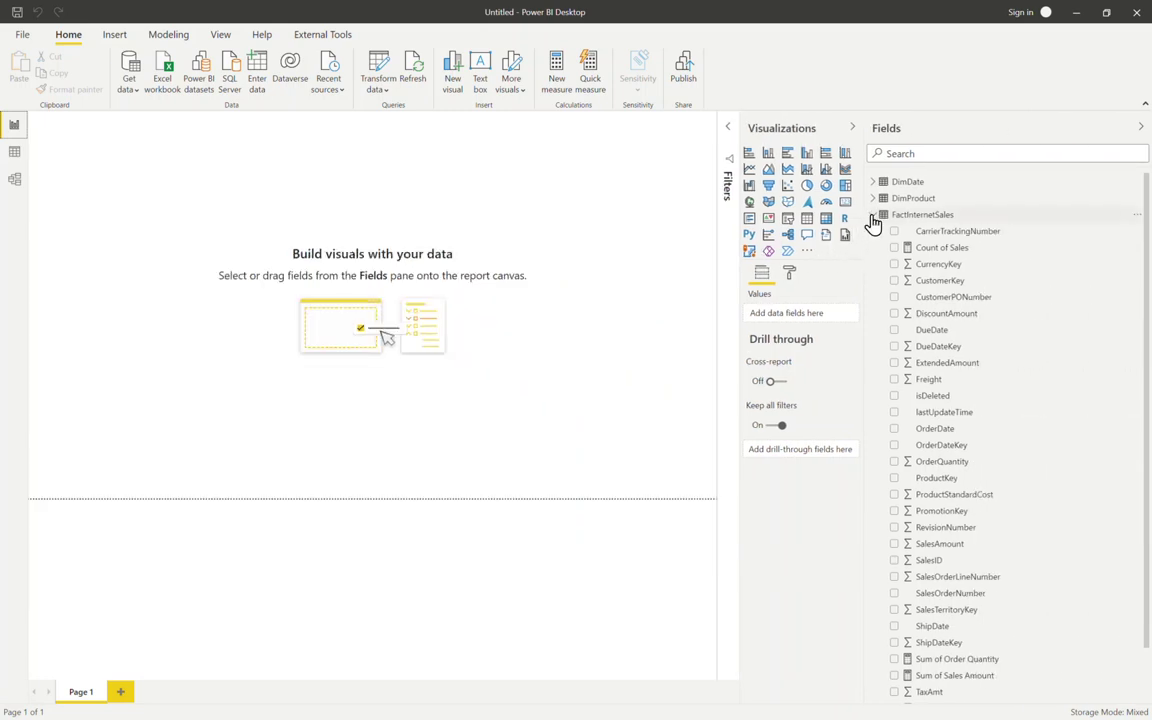
left_click(872, 215)
left_click(872, 215)
scroll(980, 560, "down", 2)
left_click_drag(956, 613, 983, 593)
left_click(980, 609)
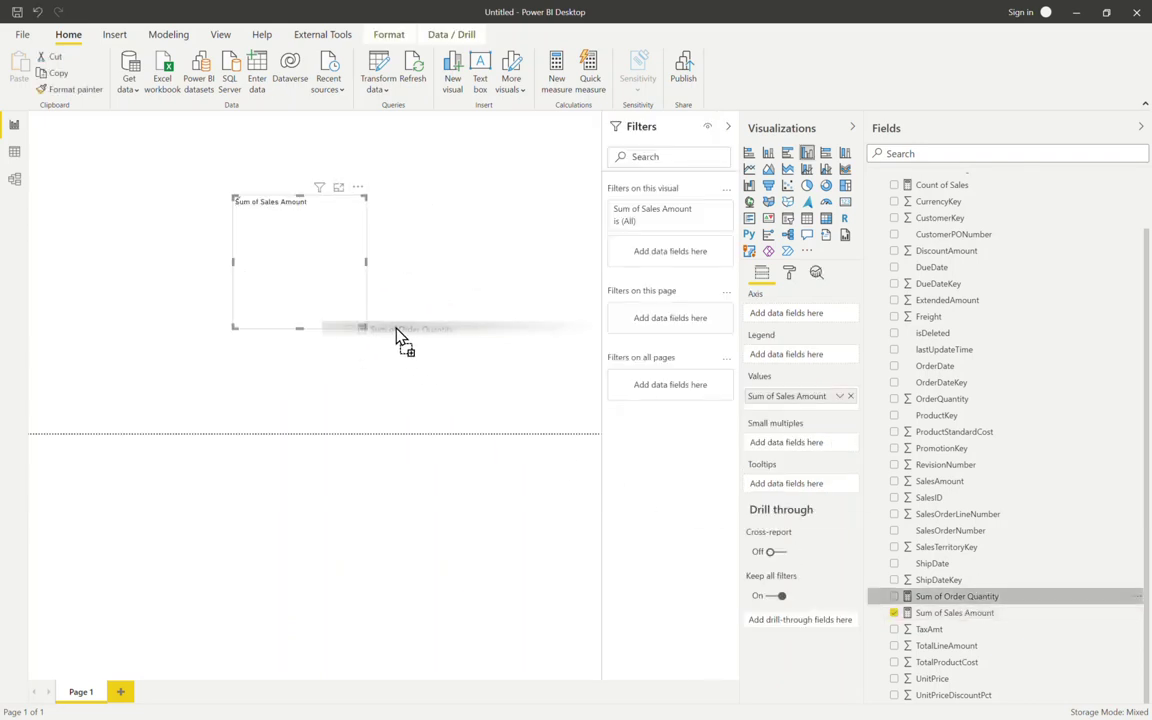
left_click(955, 596)
Add DimDate CalendarYear as the rows and turn the visual into an enlarged matrix.
scroll(958, 238, "up", 2)
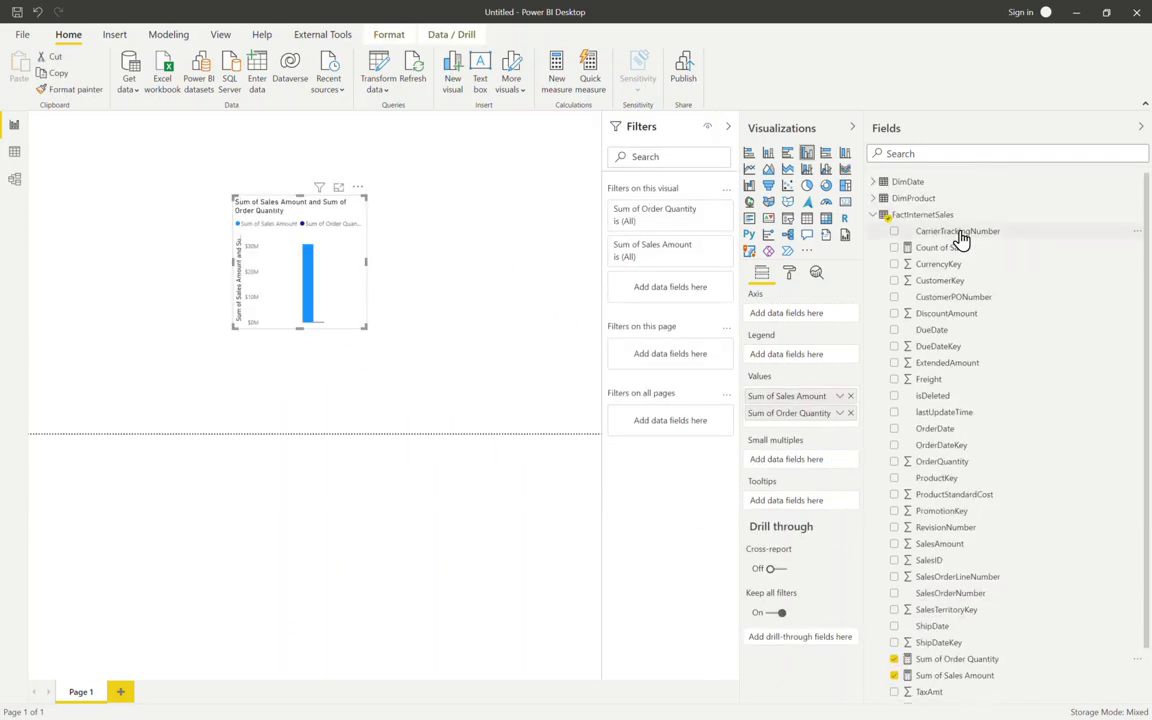
left_click(871, 184)
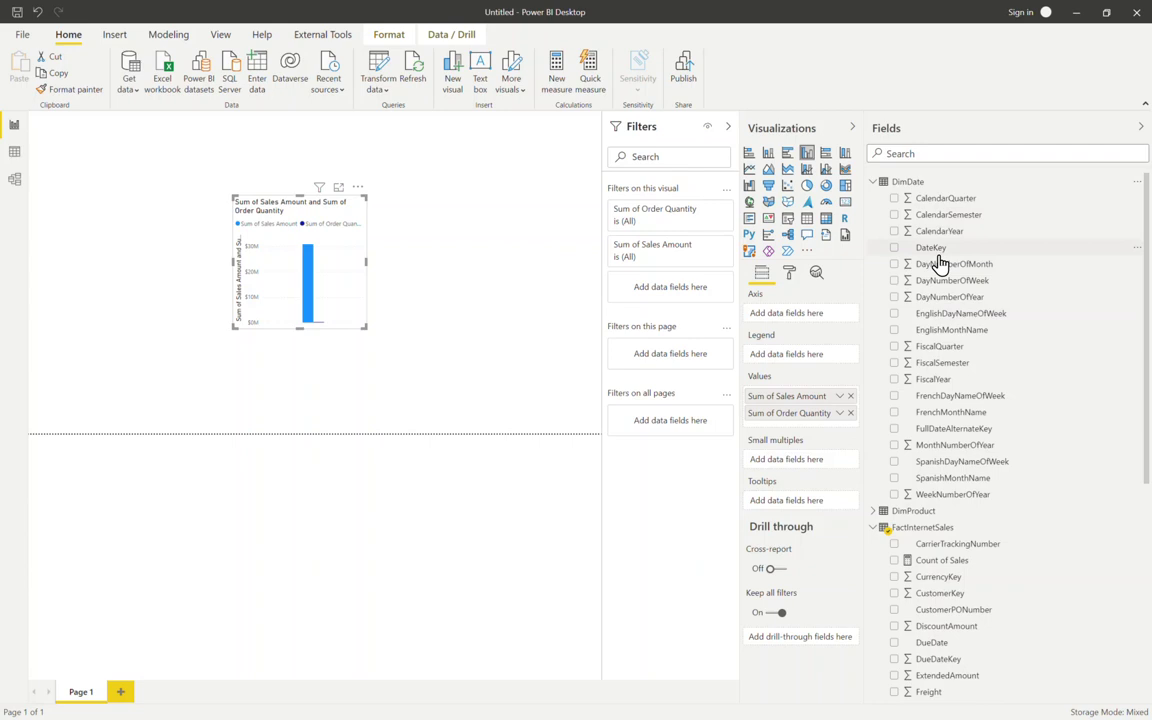
left_click_drag(941, 239, 309, 265)
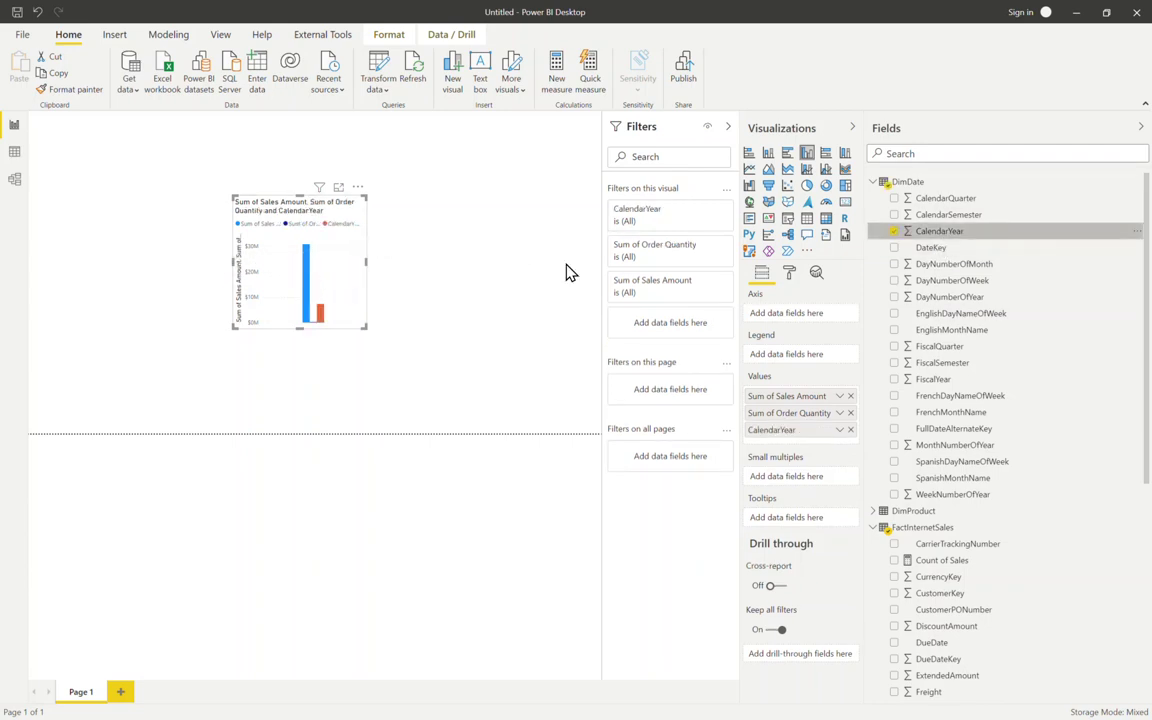
left_click_drag(790, 430, 786, 320)
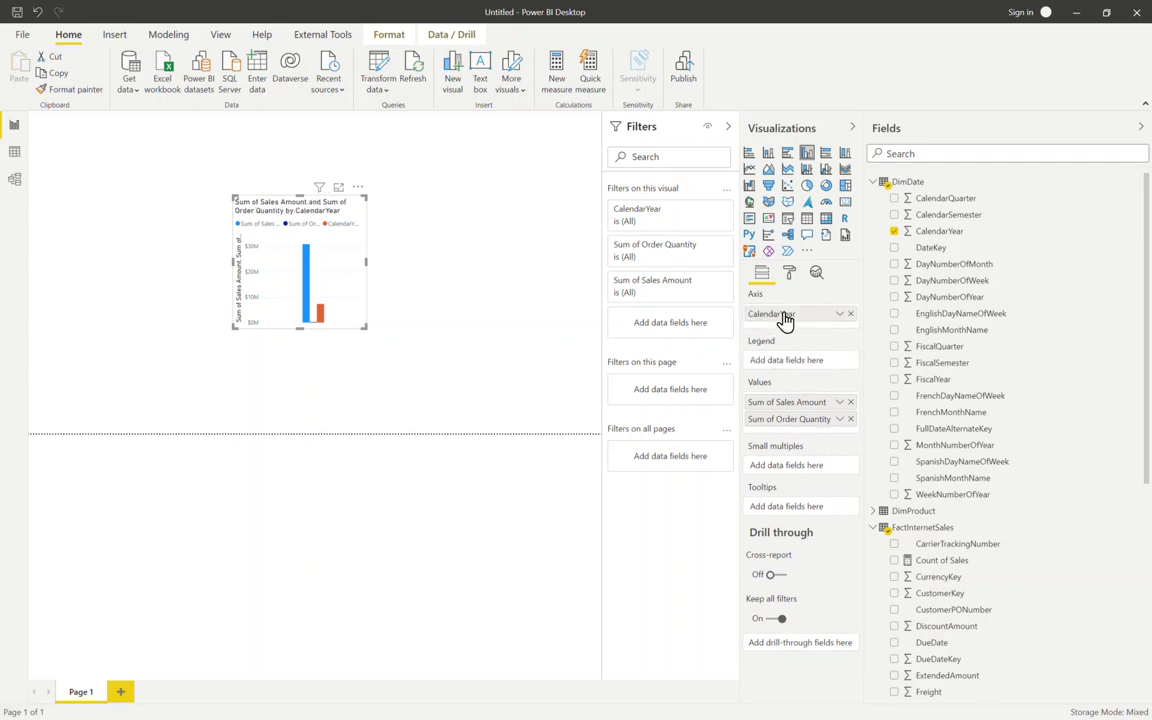
left_click(826, 222)
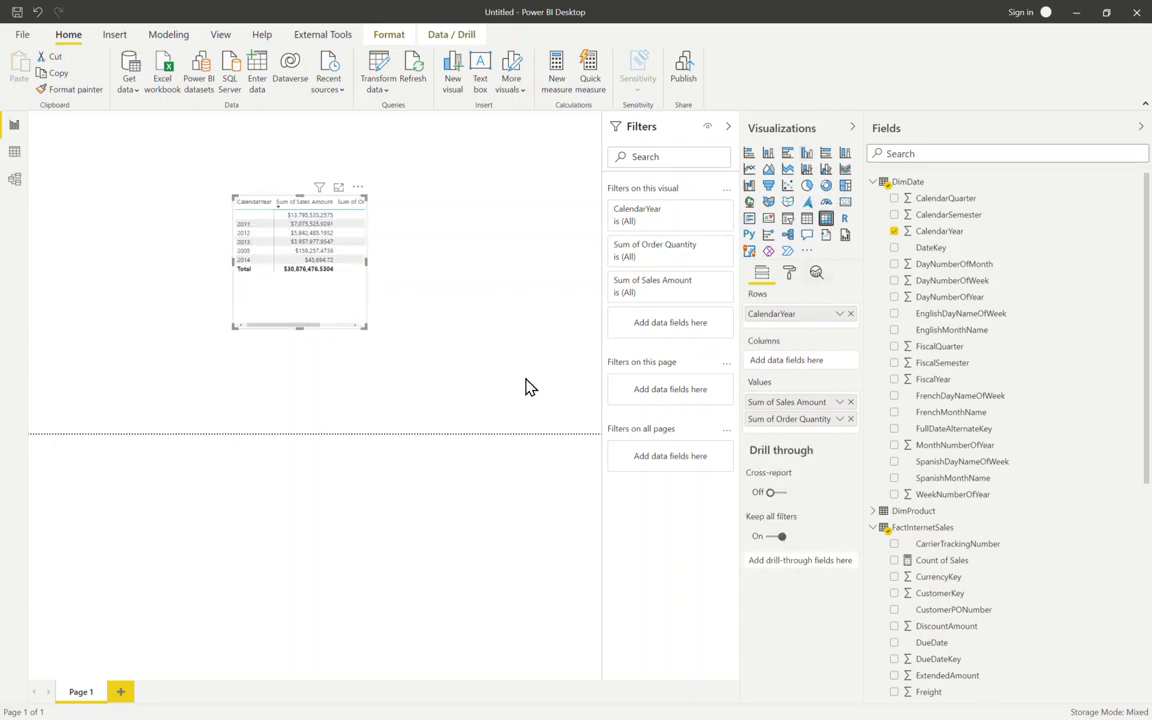
left_click_drag(530, 388, 562, 380)
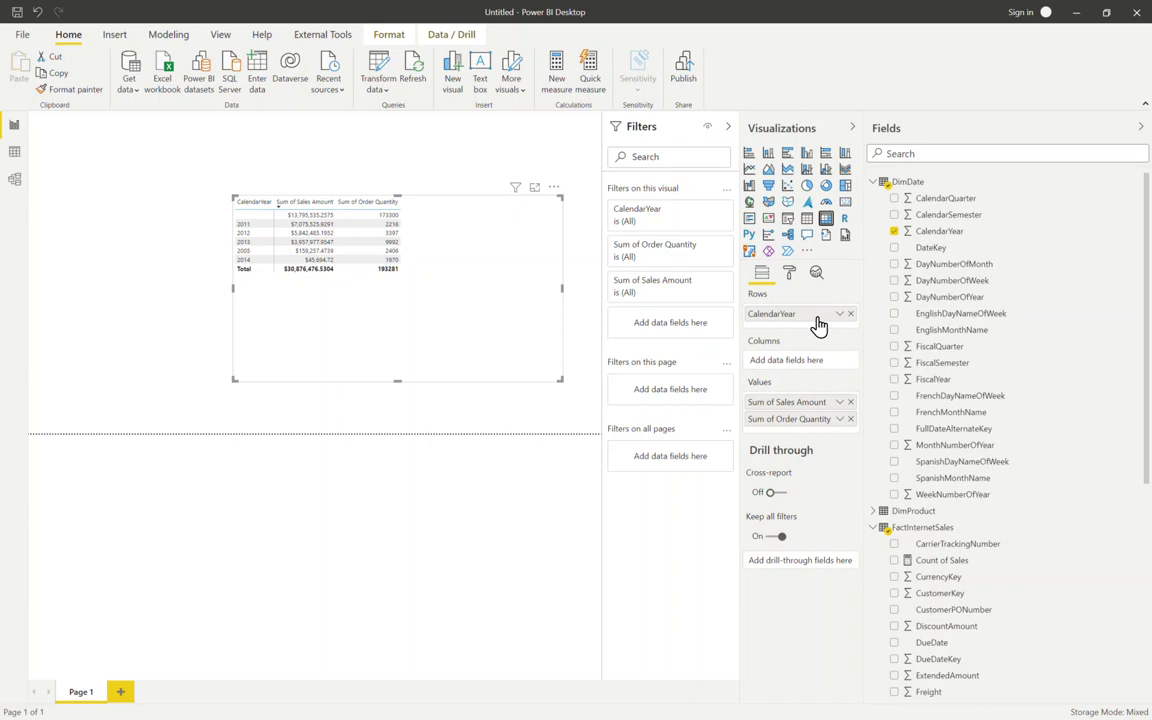
Put DimProduct Color across the matrix columns and widen the matrix to show more colours.
left_click(873, 182)
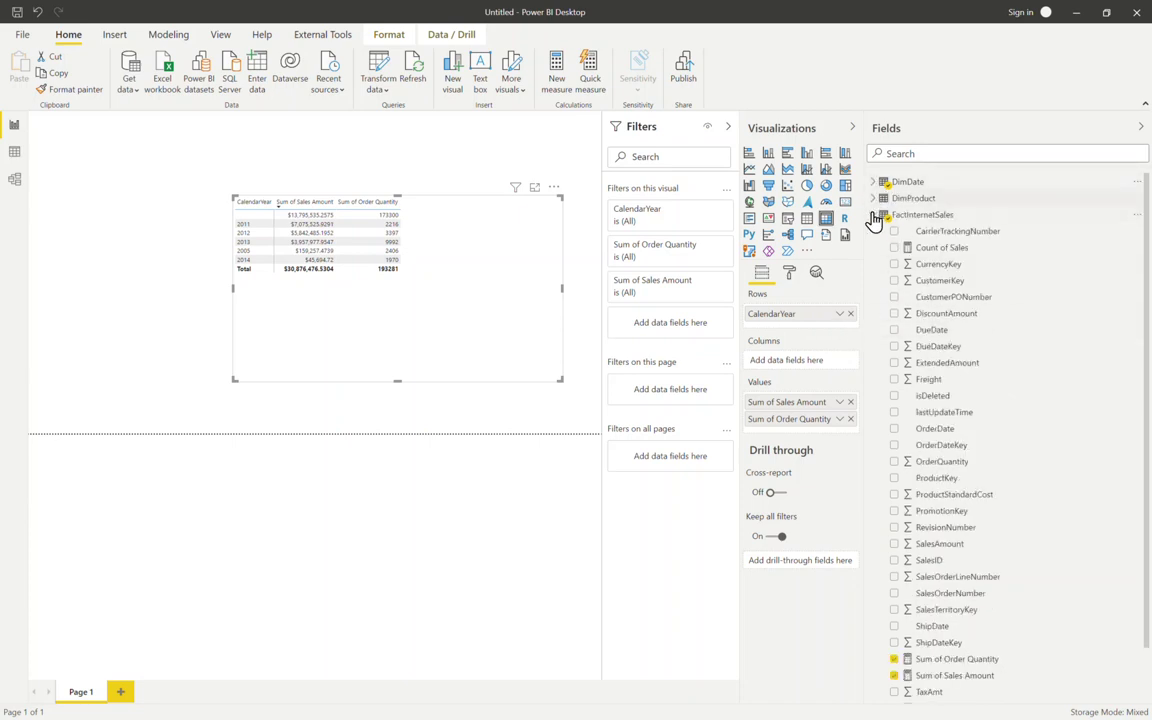
left_click(873, 198)
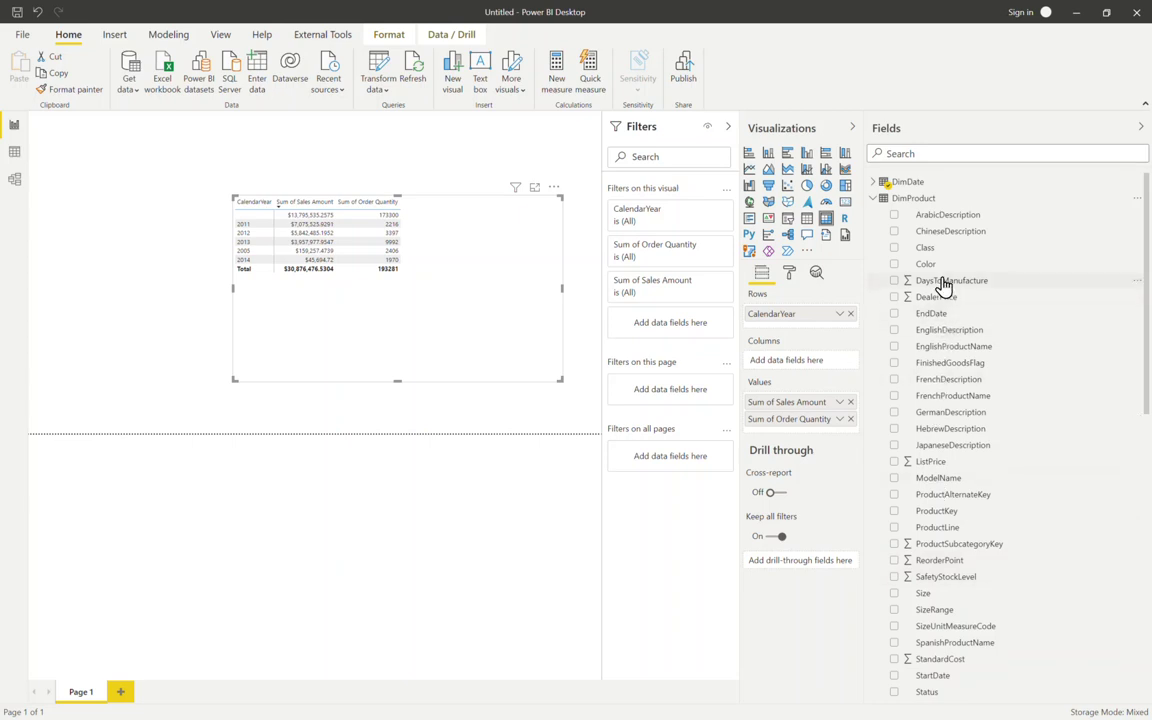
left_click_drag(936, 267, 805, 365)
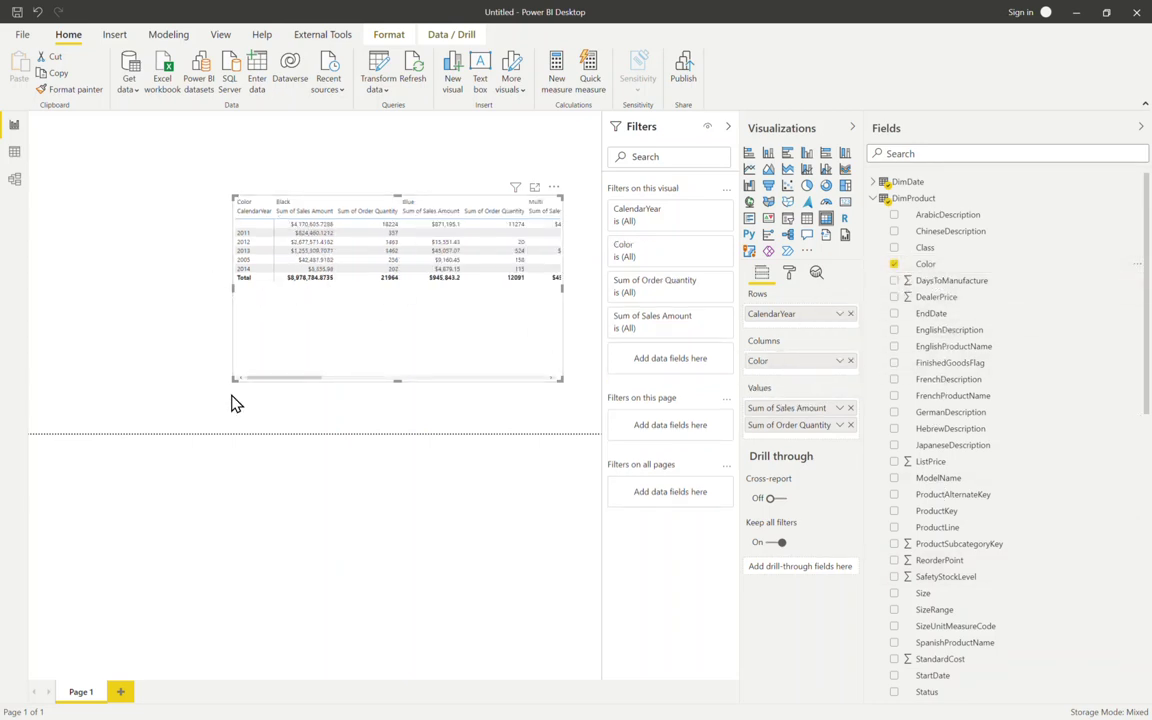
left_click_drag(231, 380, 41, 366)
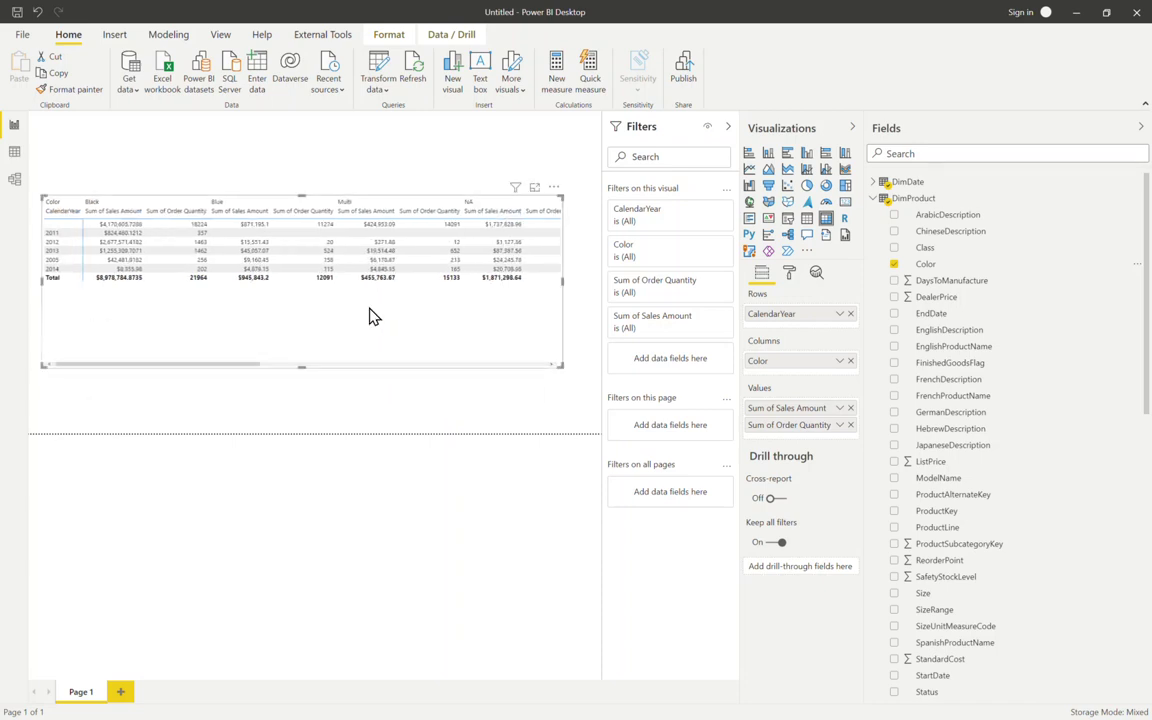
left_click(221, 36)
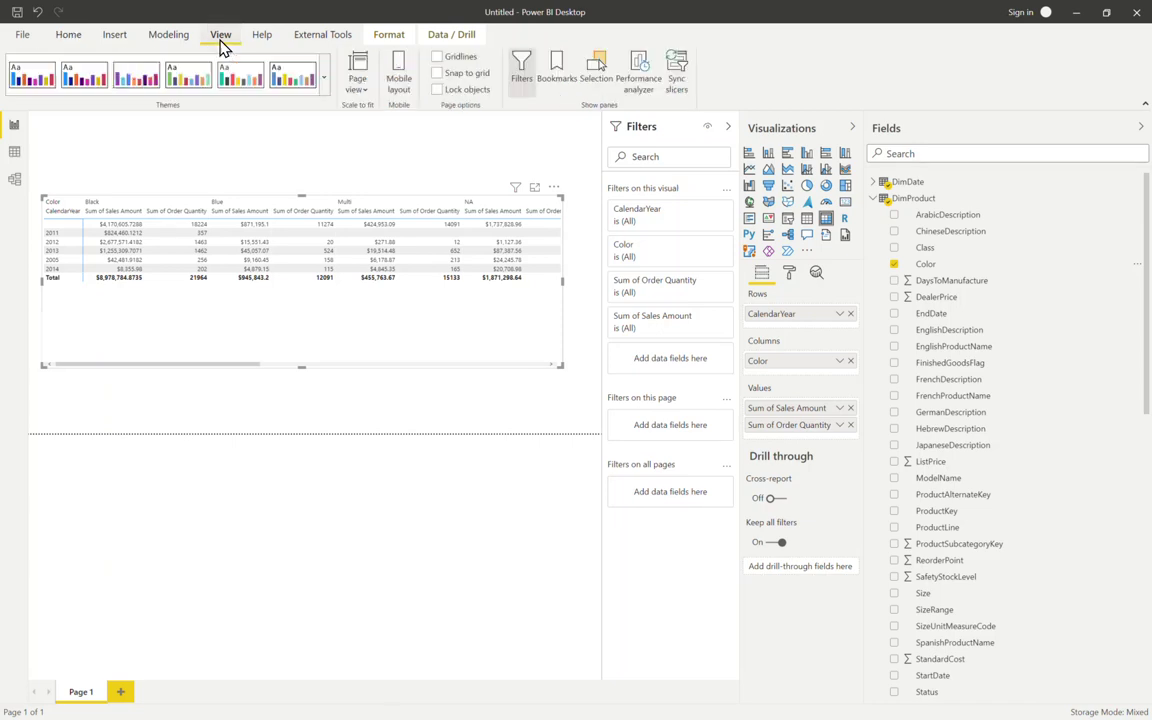
Record a matrix refresh in Performance analyzer and expand its timings (498 ms total, 40 ms DAX query).
left_click(655, 85)
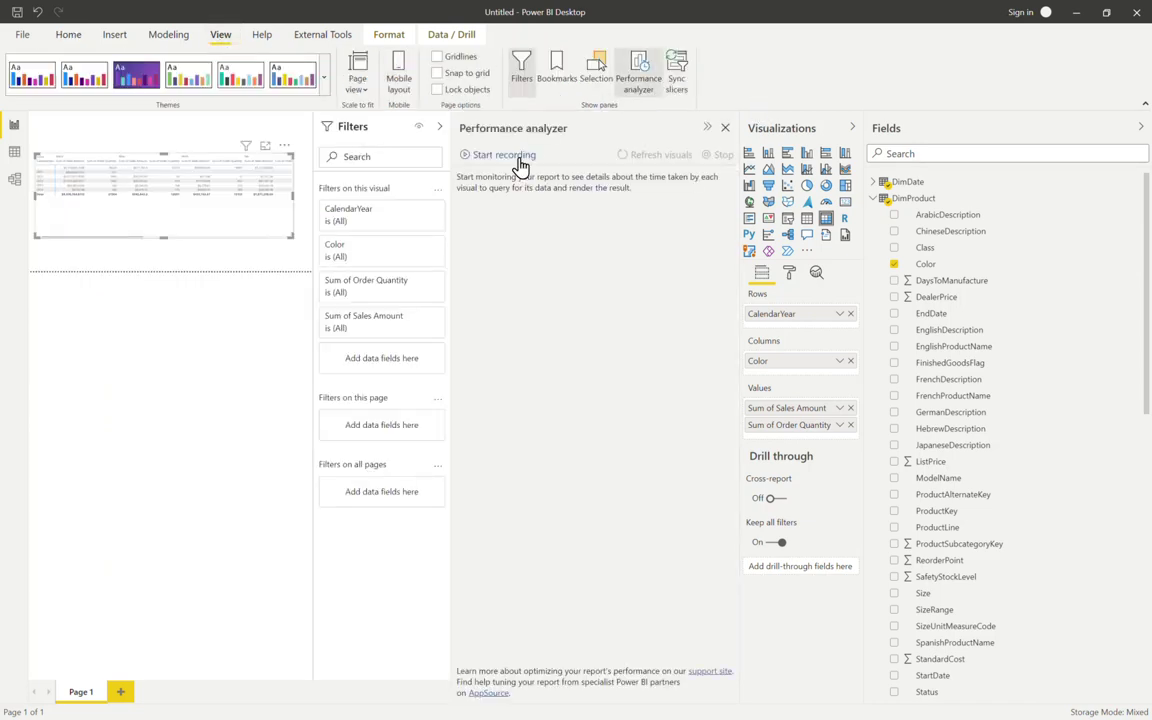
left_click(519, 158)
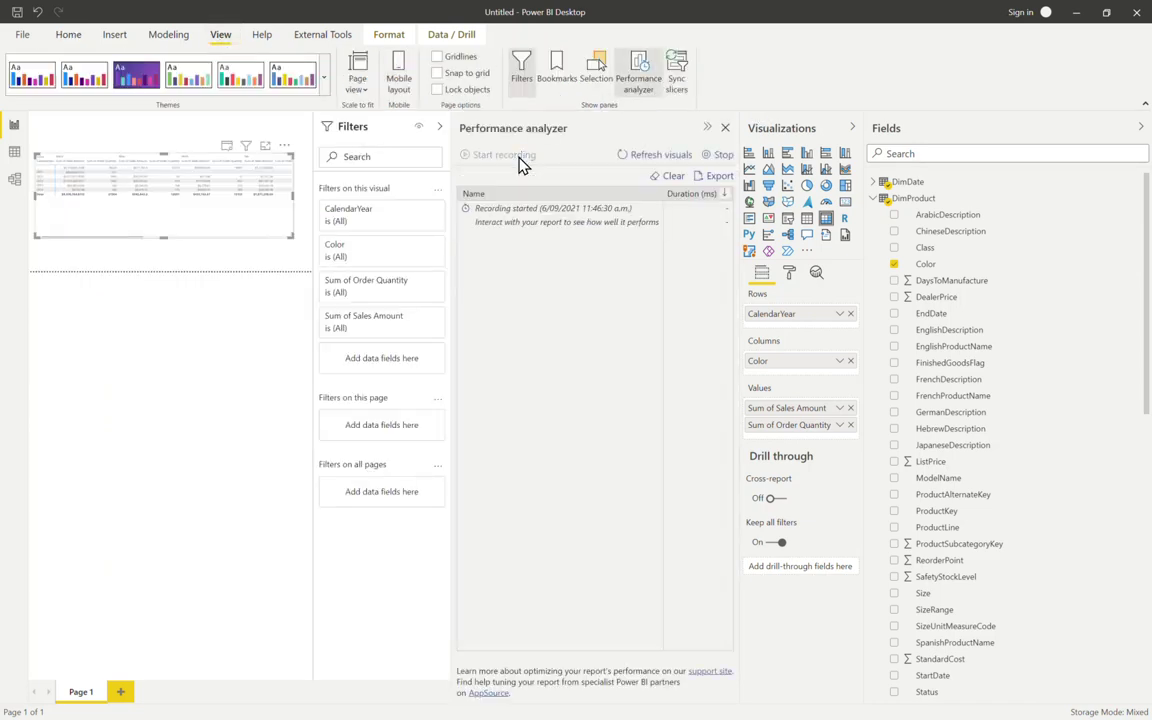
left_click(644, 162)
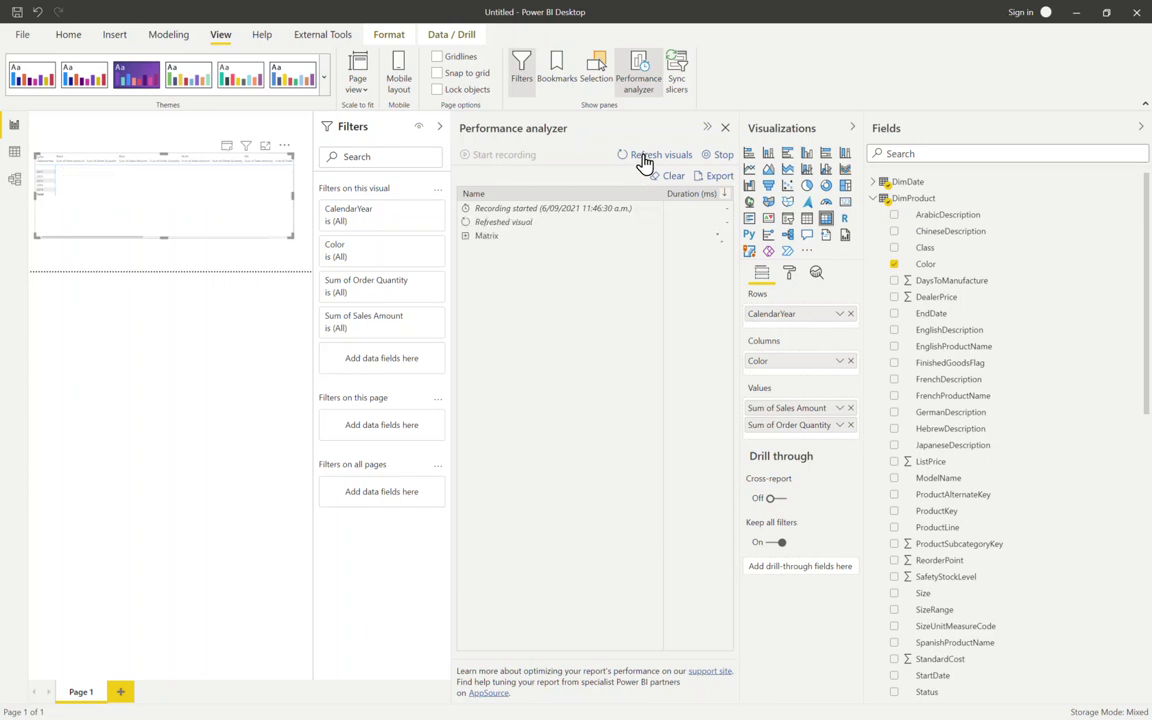
left_click(466, 237)
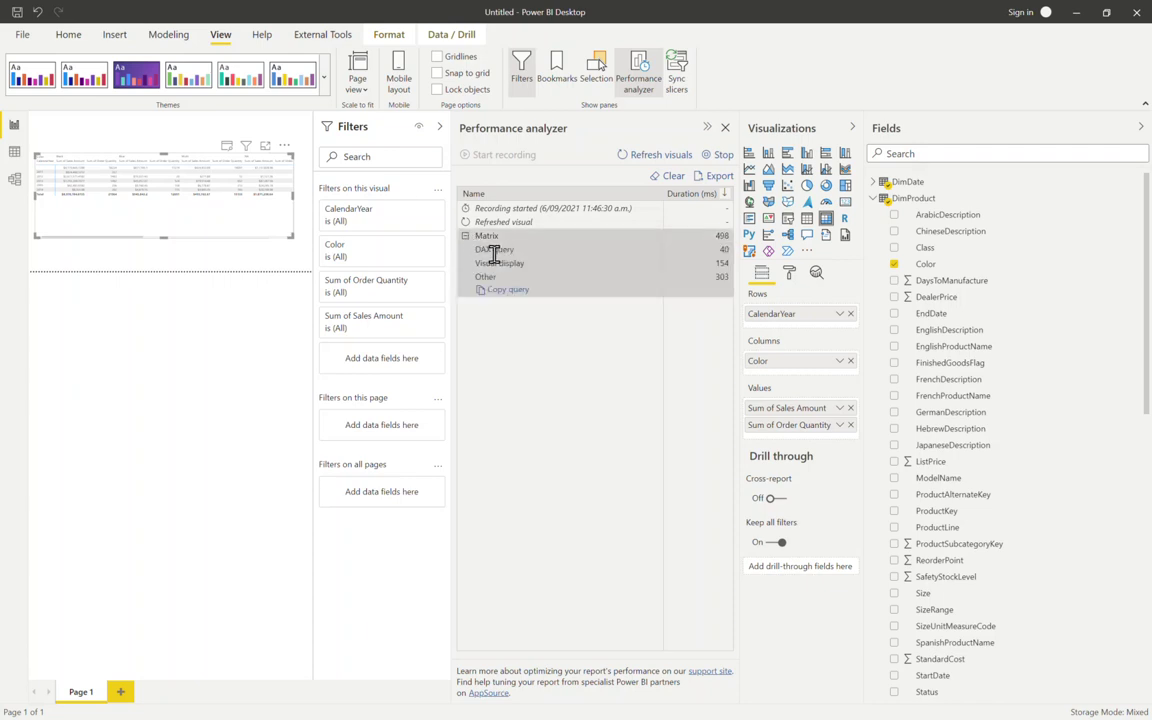